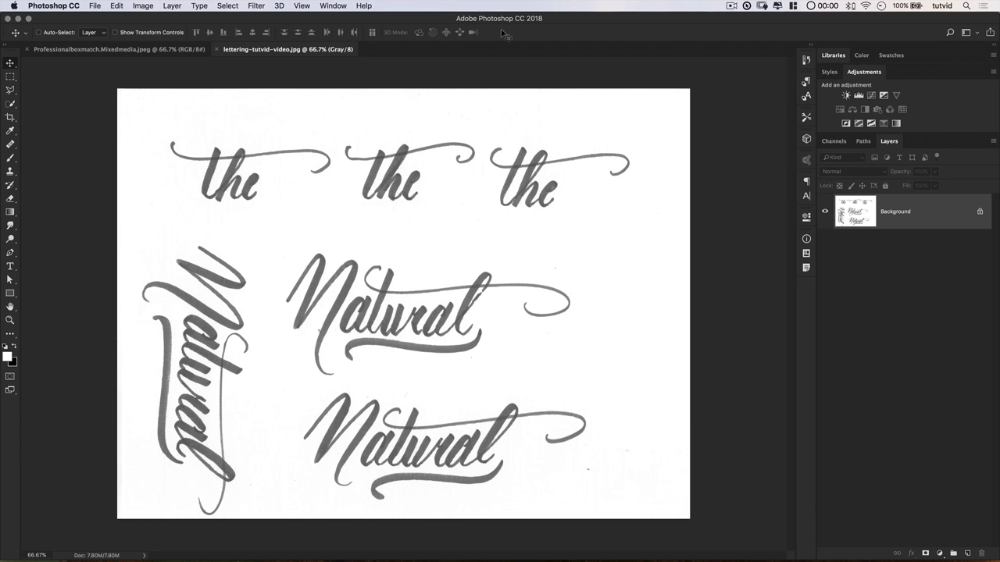
# - Show the Image > Mode colour mode submenu for the grayscale lettering scan
pyautogui.click(153, 5)
pyautogui.moveTo(156, 17)
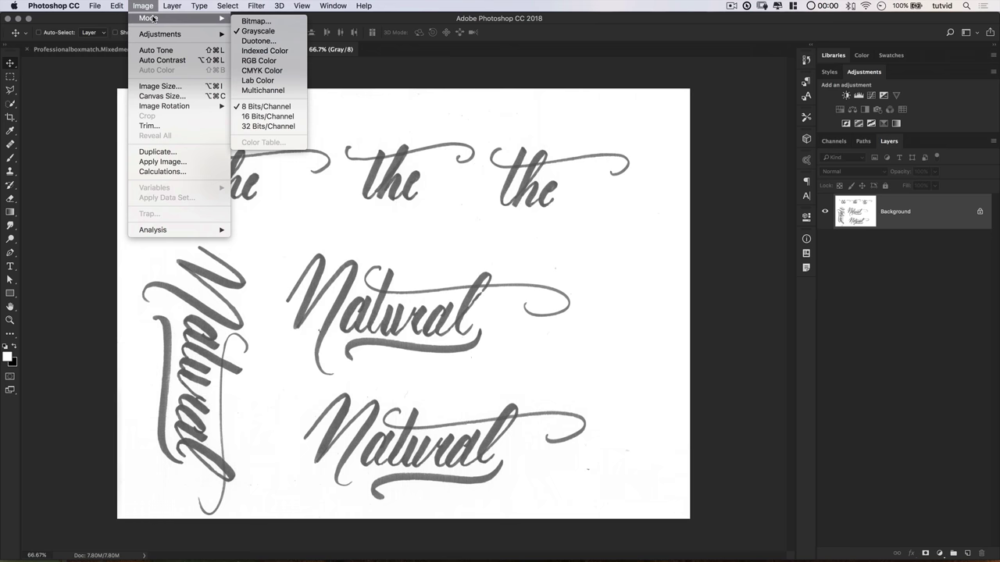
# - Convert the scan to RGB Color and add a Black & White adjustment layer
pyautogui.click(262, 61)
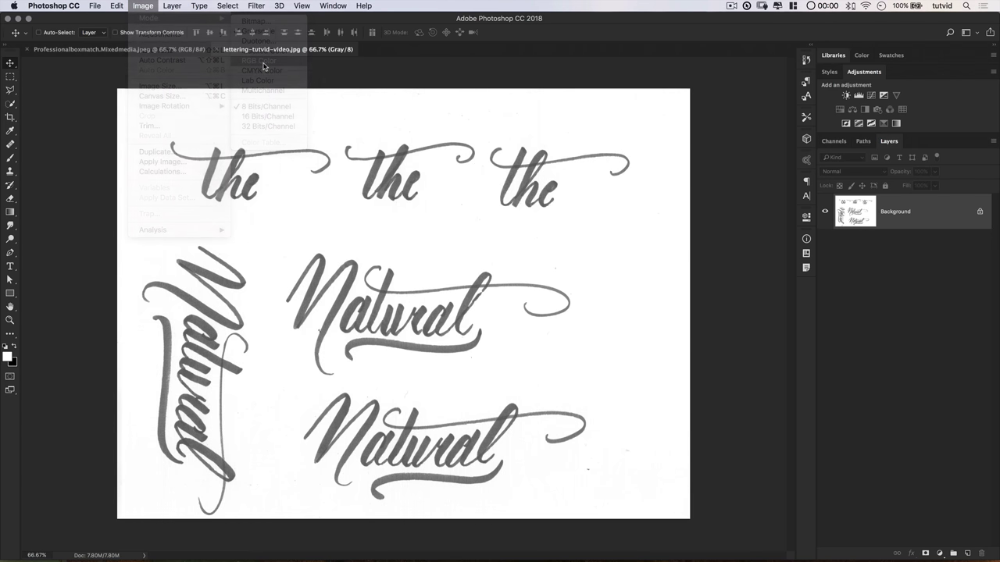
pyautogui.click(865, 110)
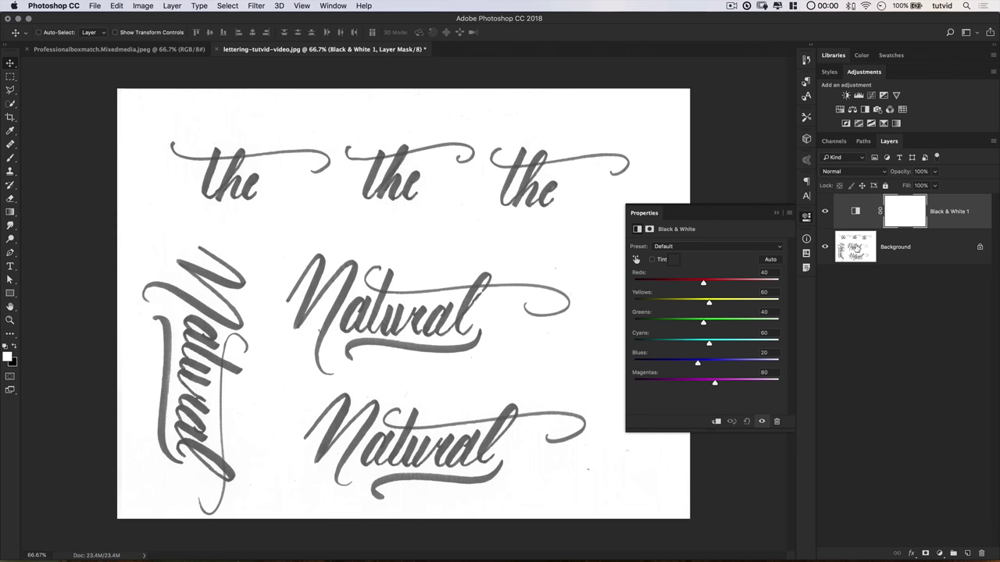
pyautogui.click(806, 218)
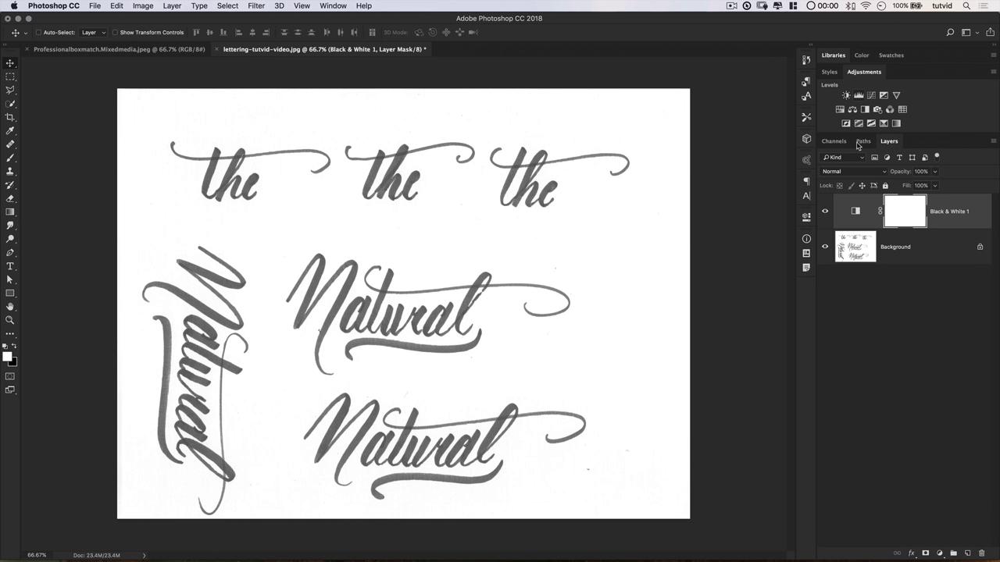
# - Set the Levels input sliders to 103 black and 209 white for crisp black lettering
pyautogui.moveTo(646, 320); pyautogui.dragTo(684, 322)
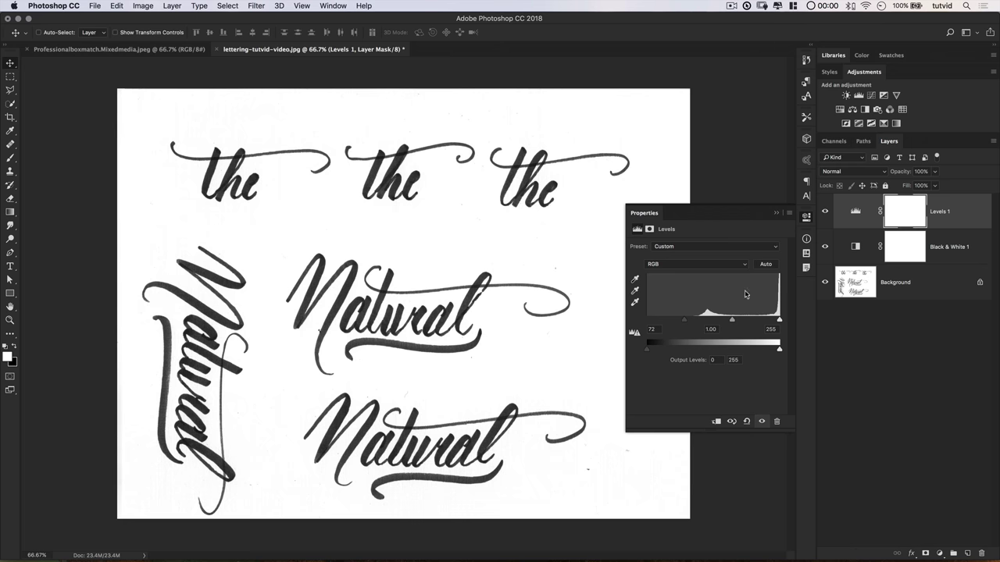
pyautogui.moveTo(780, 323); pyautogui.dragTo(756, 322)
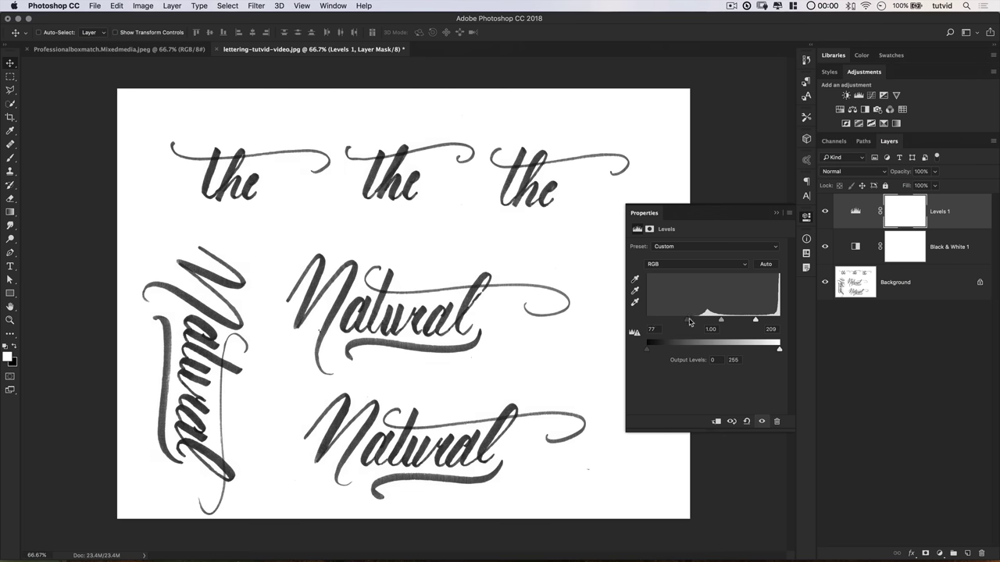
pyautogui.moveTo(689, 322)
pyautogui.mouseDown()
pyautogui.moveTo(702, 321)
pyautogui.moveTo(693, 324)
pyautogui.mouseUp()
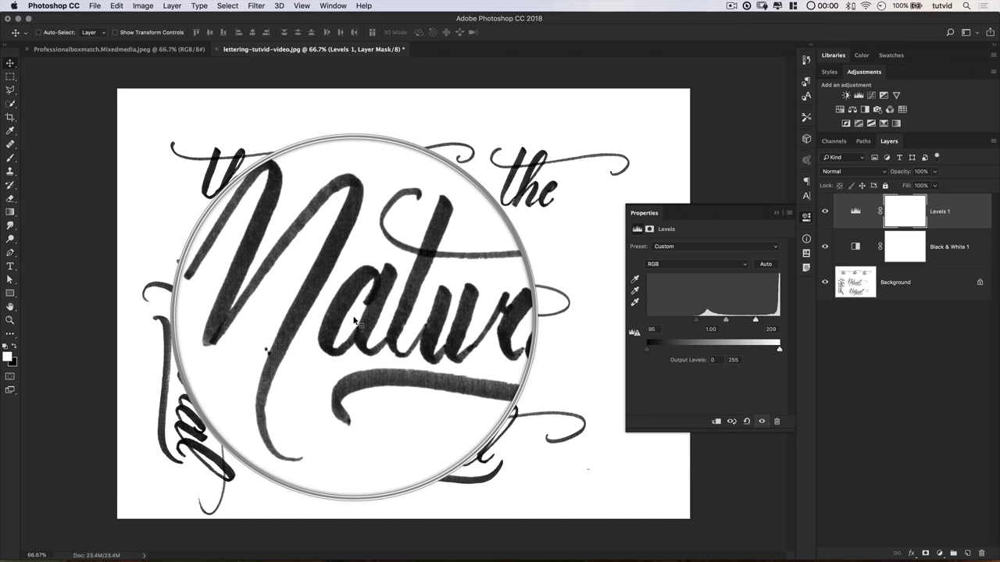
pyautogui.moveTo(695, 321); pyautogui.dragTo(725, 321)
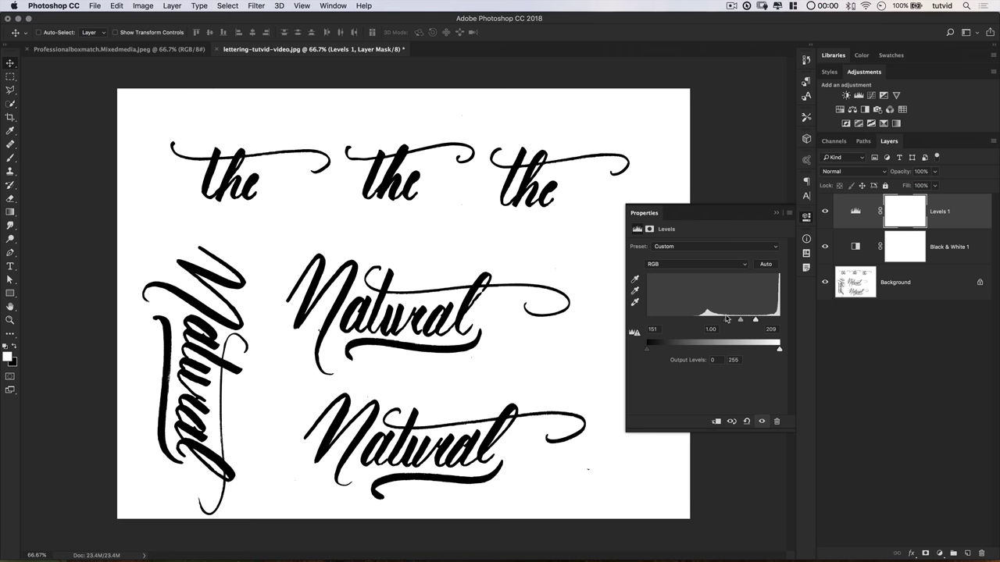
pyautogui.moveTo(716, 323); pyautogui.dragTo(701, 323)
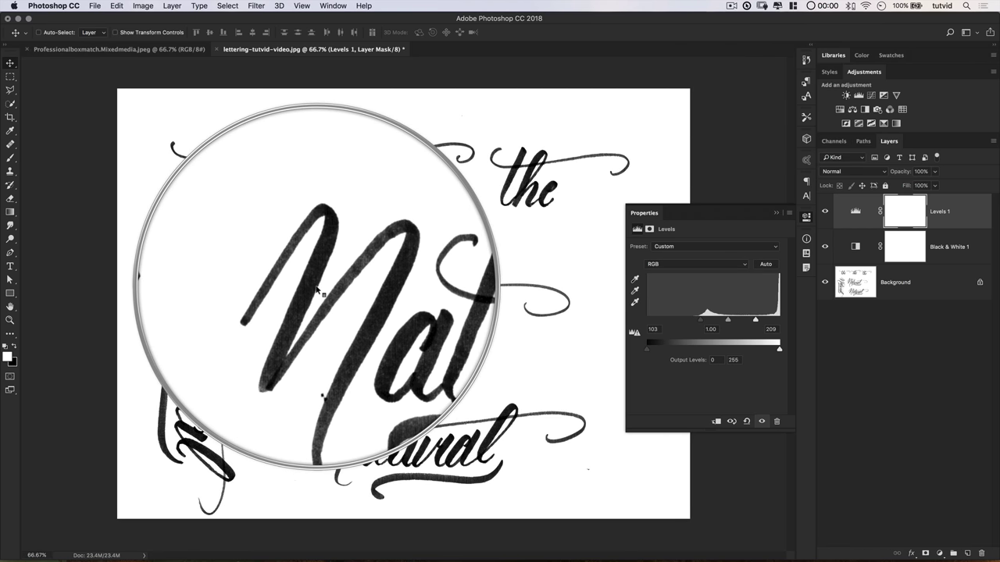
pyautogui.click(807, 218)
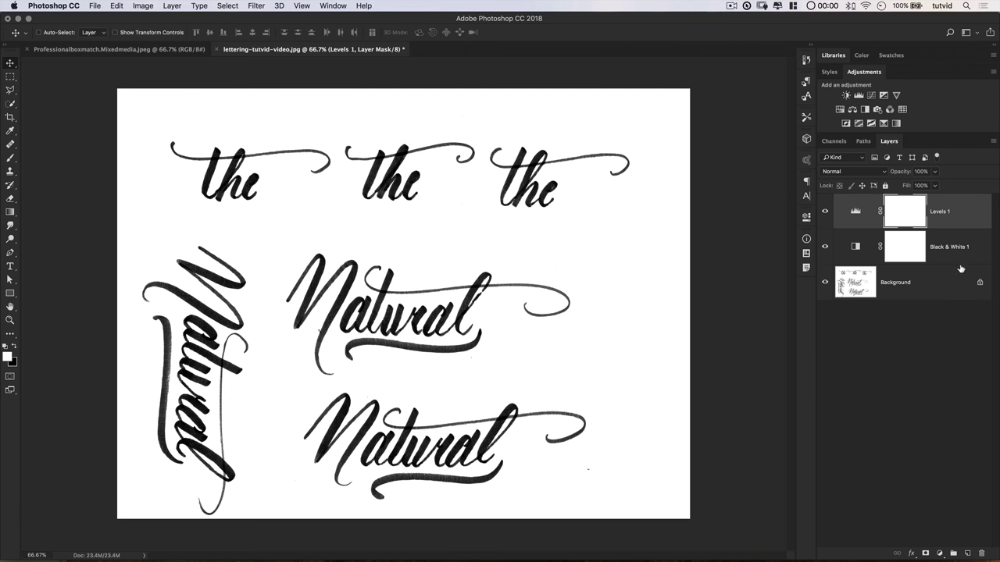
# - Merge all three layers into one and invert it to white lettering on black
pyautogui.keyDown('shift'); pyautogui.click(916, 280); pyautogui.keyUp('shift')
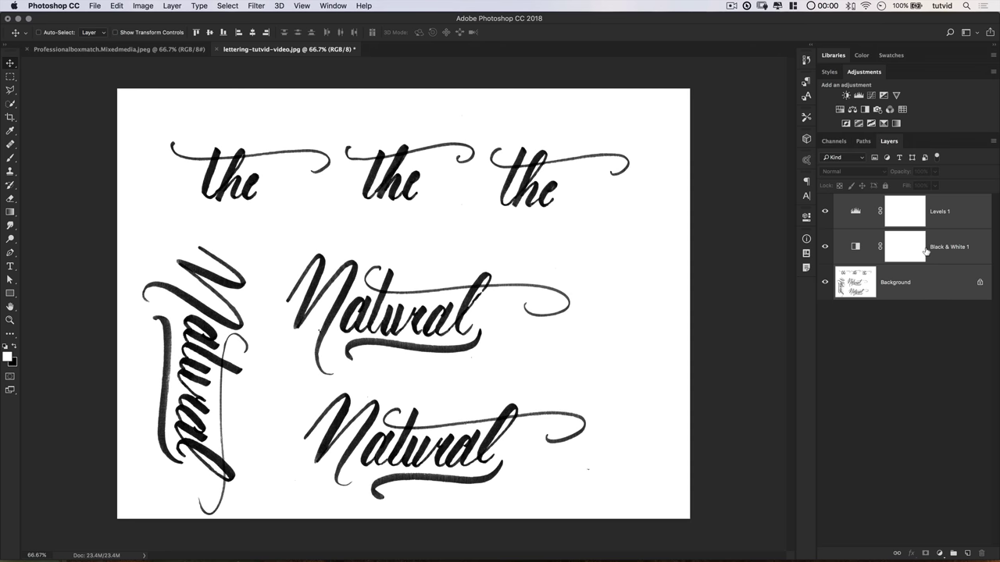
pyautogui.press('super+e')
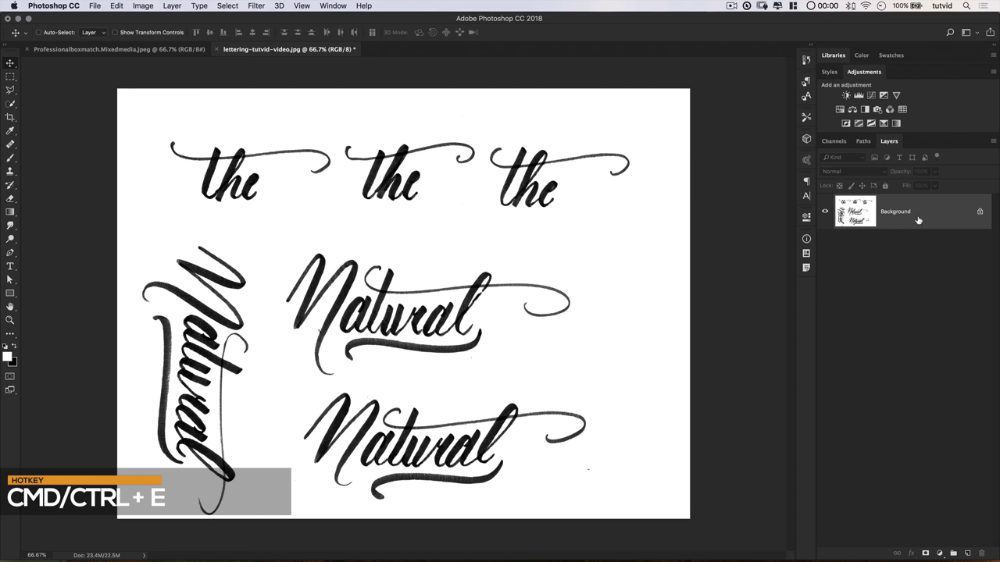
pyautogui.click(38, 32)
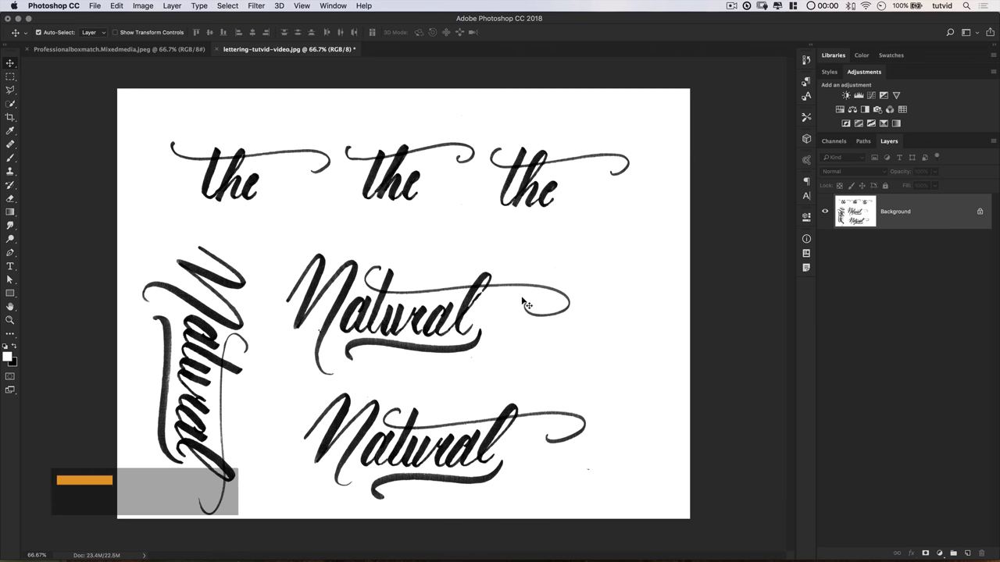
pyautogui.press('super+i')
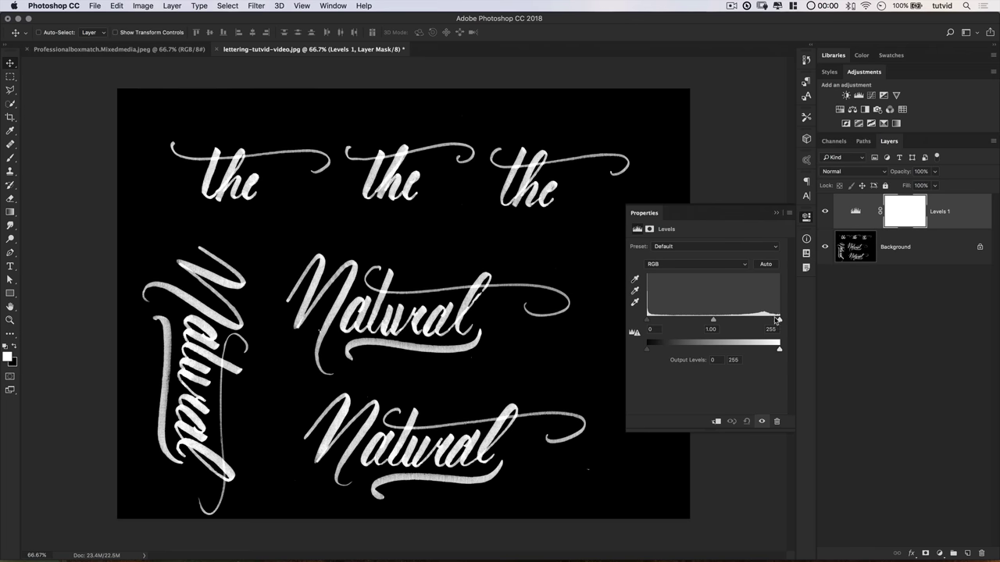
# - Test a Levels adjustment brightening the white lettering, then delete it
pyautogui.moveTo(779, 320); pyautogui.dragTo(771, 320)
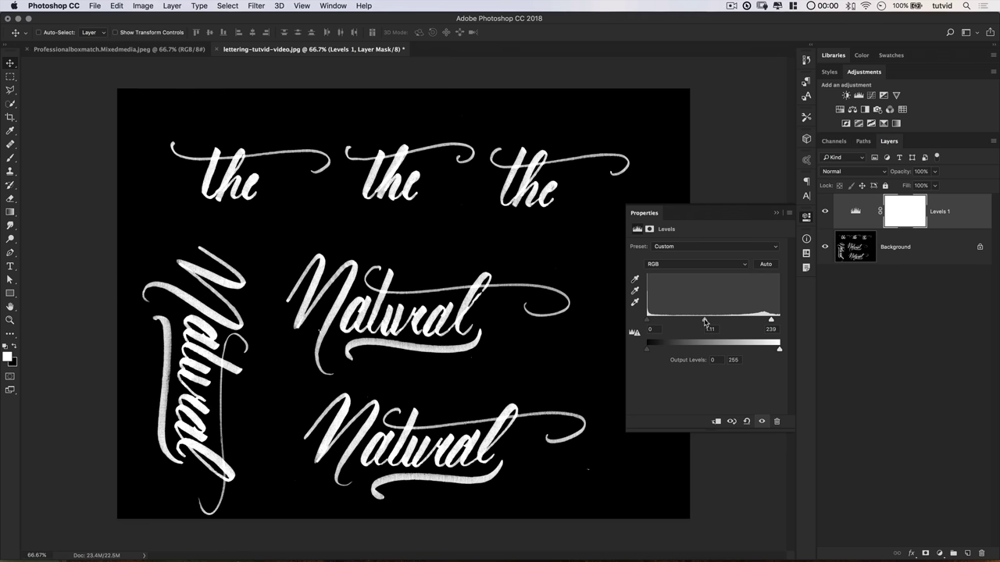
pyautogui.click(806, 218)
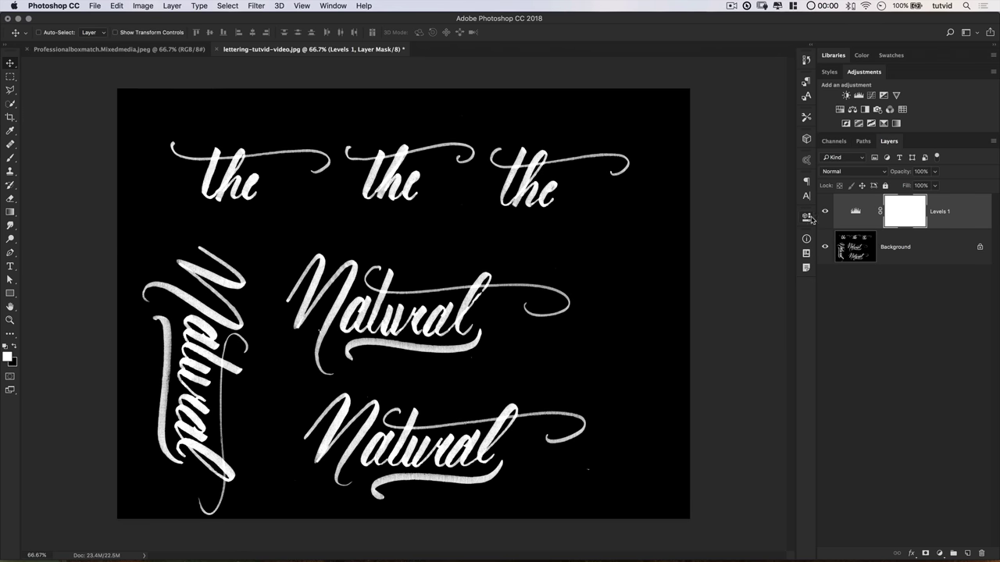
pyautogui.click(824, 212)
pyautogui.click(825, 213)
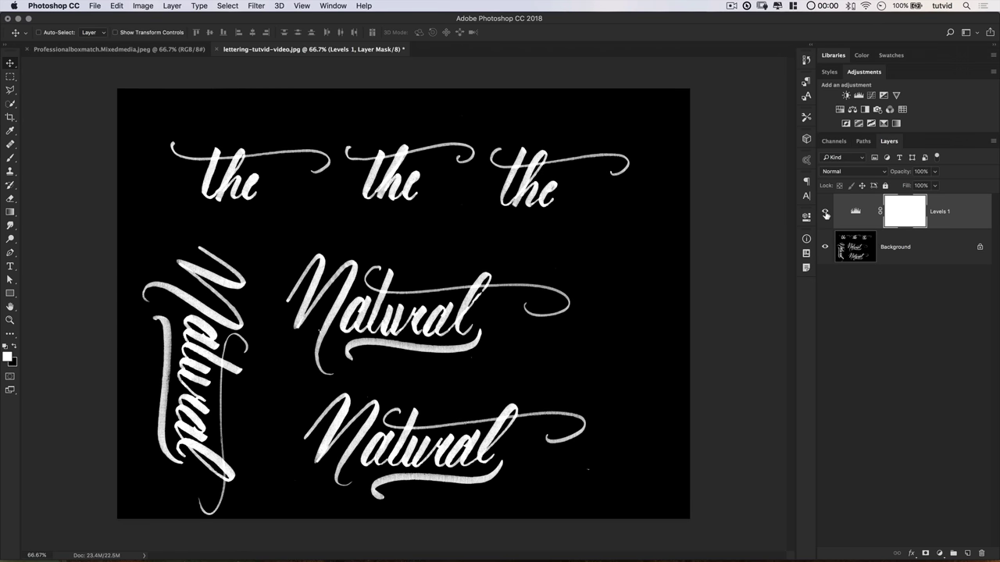
pyautogui.click(921, 256)
pyautogui.press('Delete')
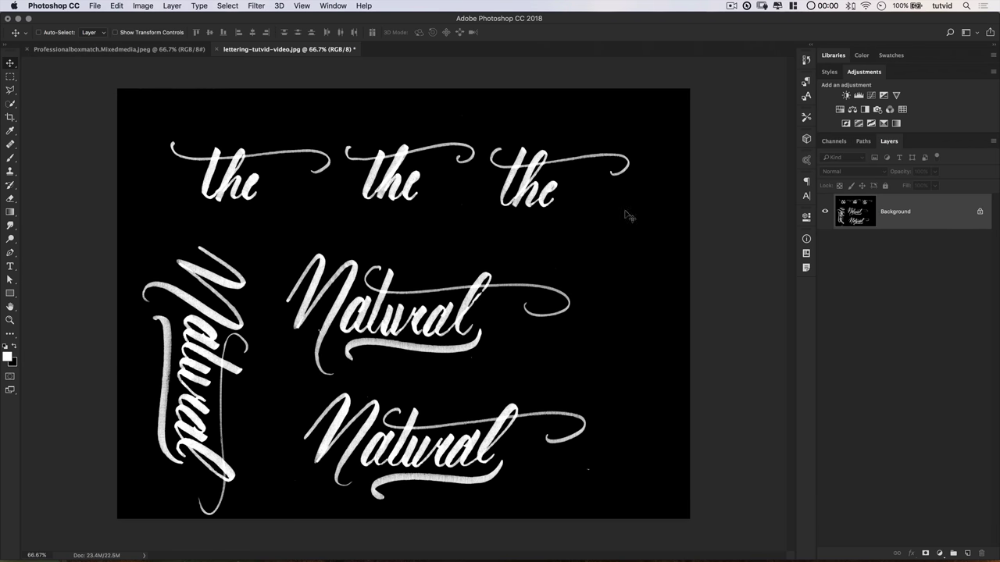
# - Drag the lettering sheet into the boxing photo as Layer 1, trying a rotation then cancelling it
pyautogui.click(147, 50)
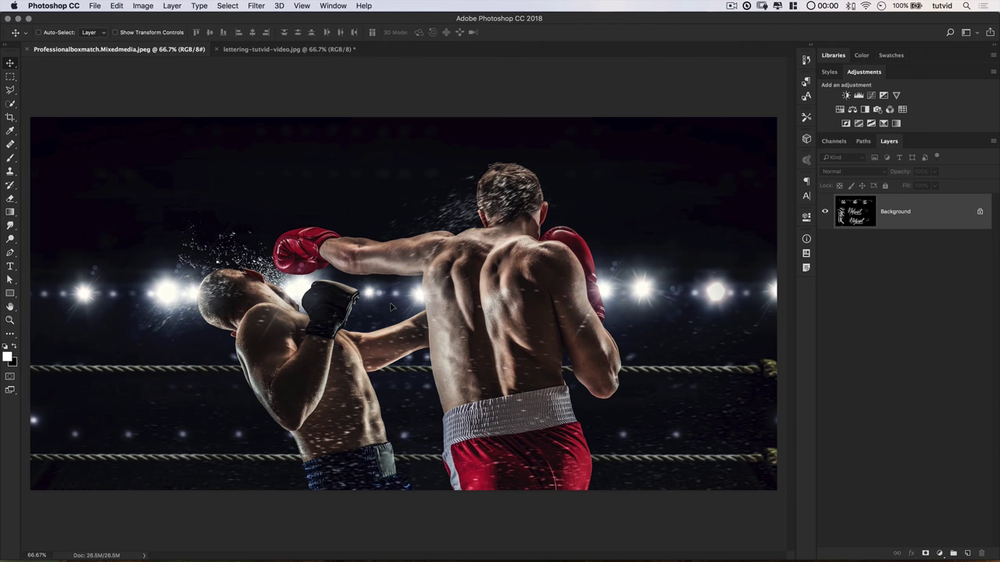
pyautogui.moveTo(392, 307); pyautogui.dragTo(449, 312)
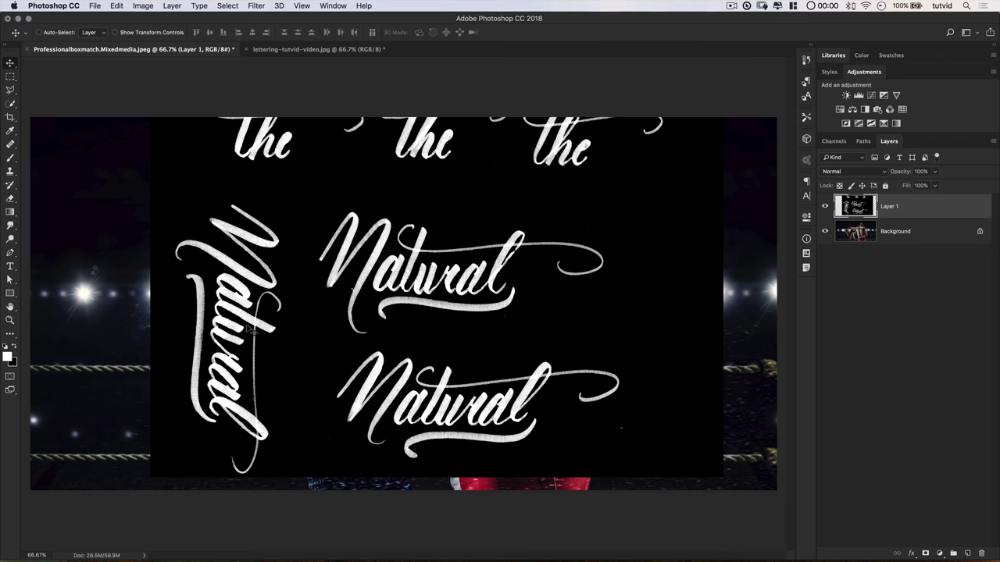
pyautogui.press('super+t')
pyautogui.moveTo(752, 311); pyautogui.dragTo(363, 171)
pyautogui.moveTo(717, 201); pyautogui.dragTo(748, 279)
pyautogui.moveTo(648, 373); pyautogui.dragTo(457, 311)
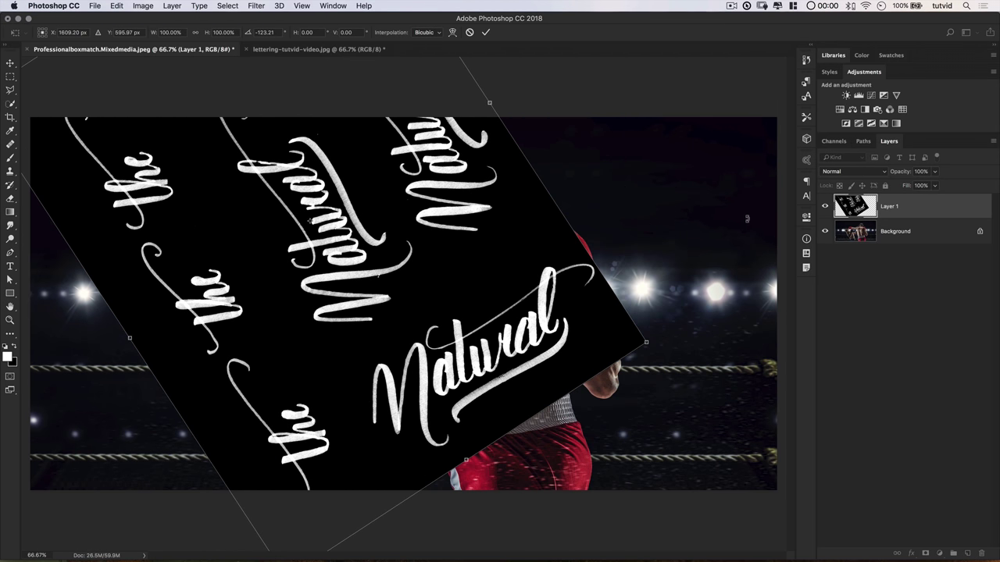
pyautogui.moveTo(748, 220); pyautogui.dragTo(754, 265)
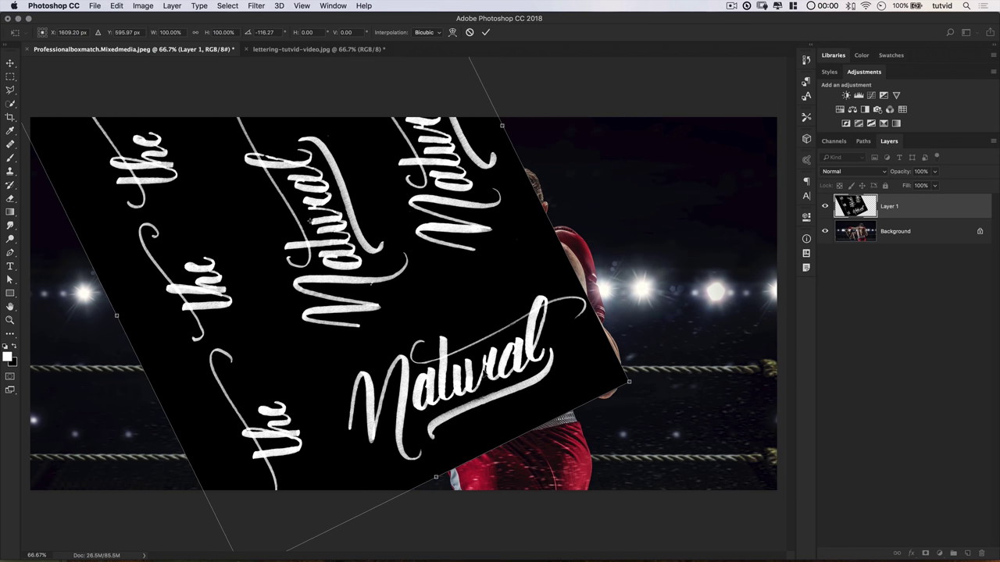
pyautogui.moveTo(624, 281); pyautogui.dragTo(467, 406)
pyautogui.press('Escape')
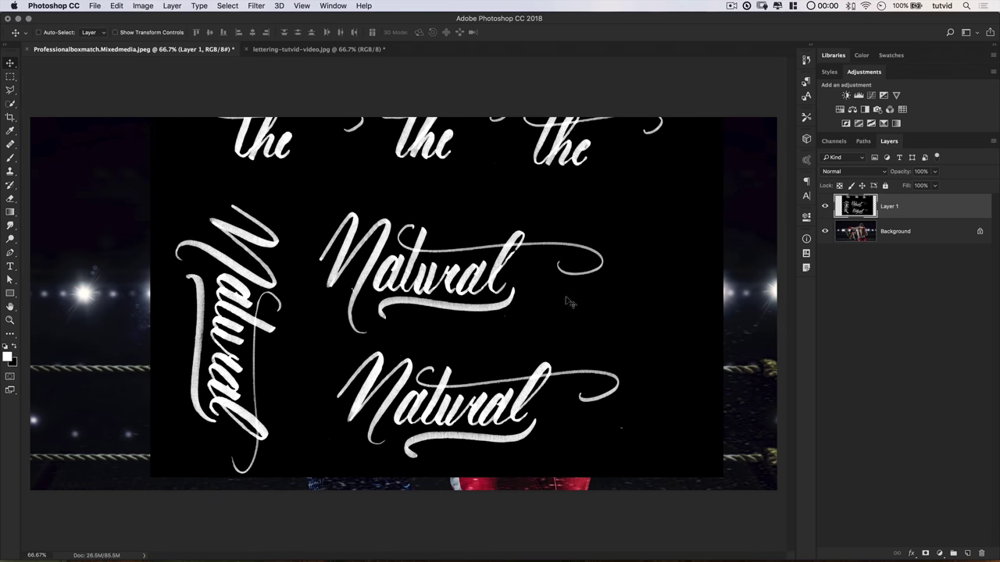
# - Draw a Polygonal Lasso selection around the upper capital N
pyautogui.click(10, 92)
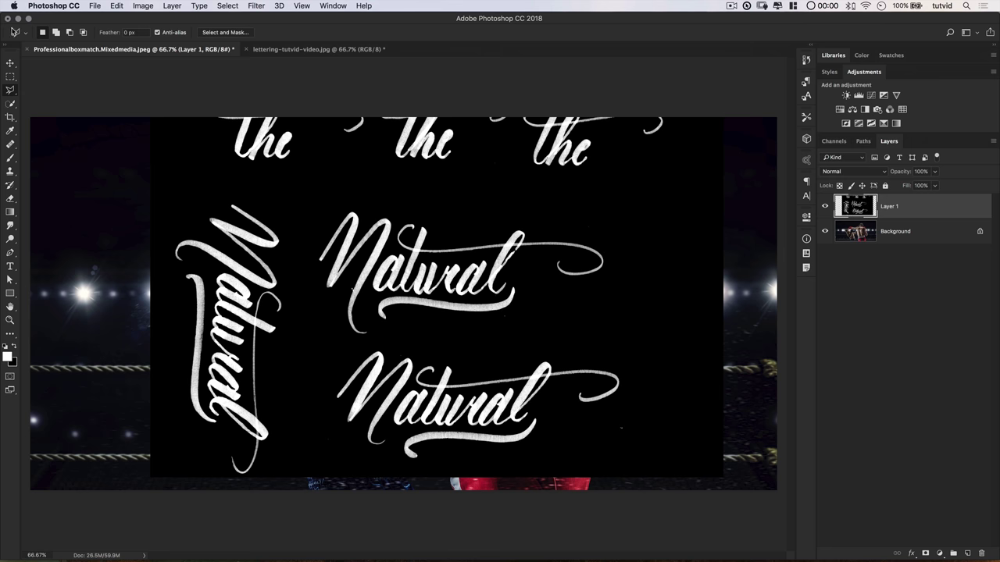
pyautogui.click(308, 255)
pyautogui.click(349, 191)
pyautogui.click(388, 194)
pyautogui.click(398, 203)
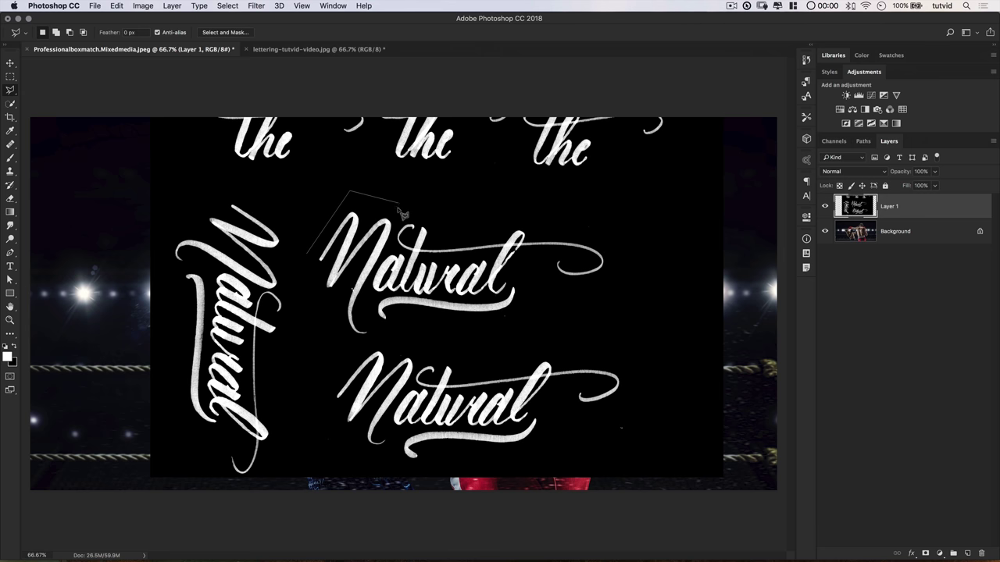
pyautogui.click(361, 294)
pyautogui.doubleClick(353, 345)
pyautogui.click(353, 347)
pyautogui.click(307, 301)
pyautogui.click(310, 255)
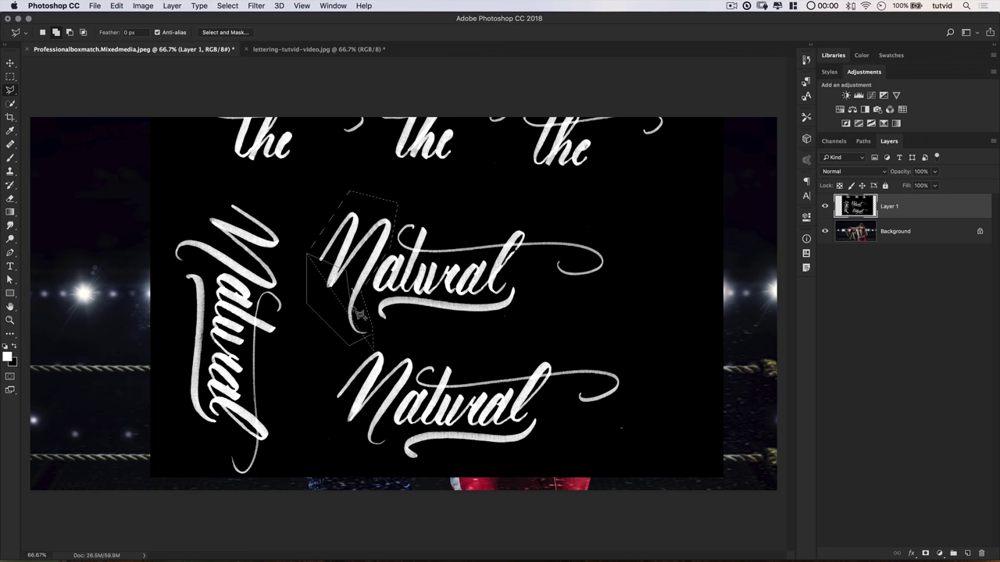
pyautogui.click(372, 345)
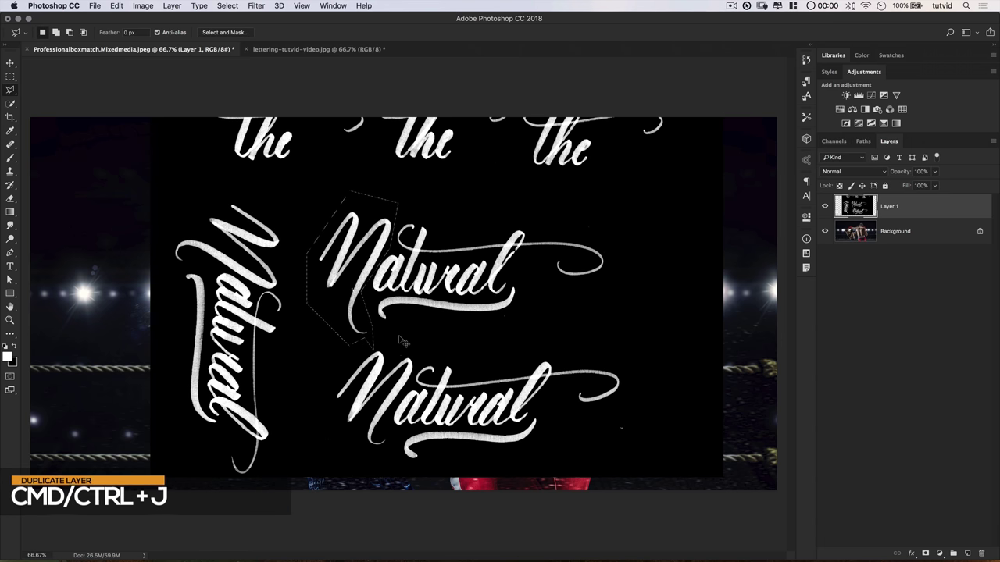
# - Copy the N onto Layer 2 and move it to the photo's left side
pyautogui.press('super+j')
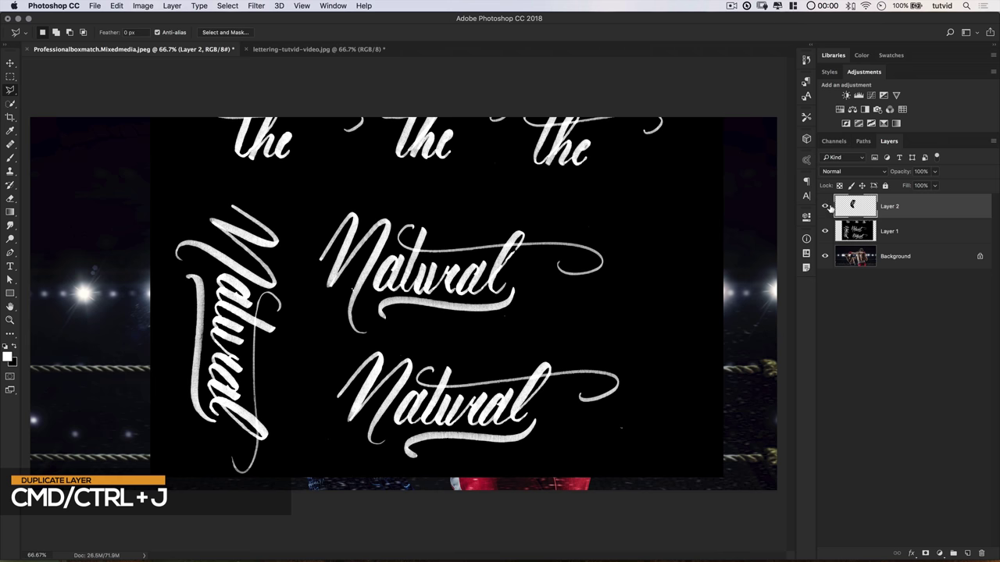
pyautogui.click(824, 231)
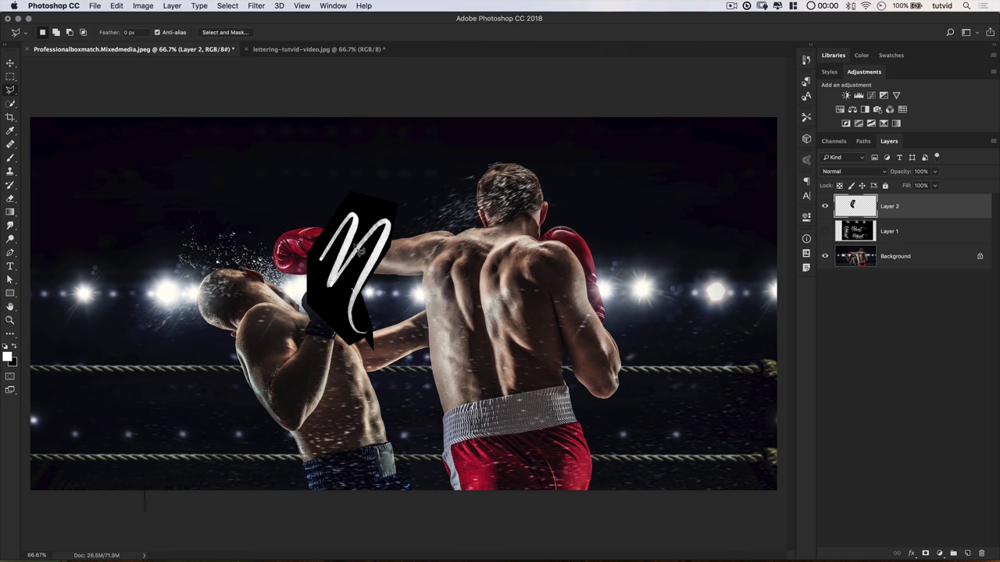
pyautogui.press('v')
pyautogui.moveTo(346, 249); pyautogui.dragTo(129, 293)
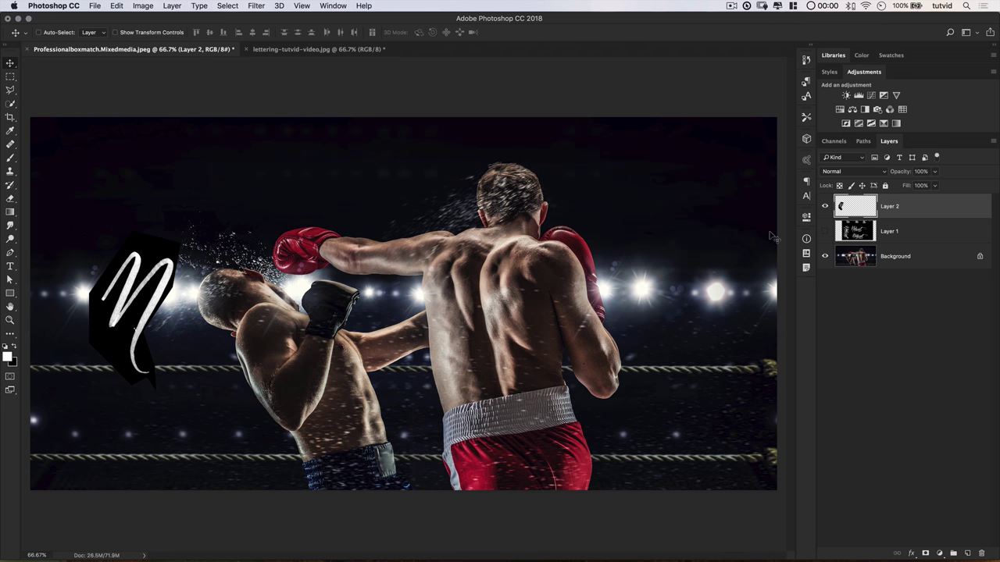
pyautogui.click(823, 231)
pyautogui.click(865, 236)
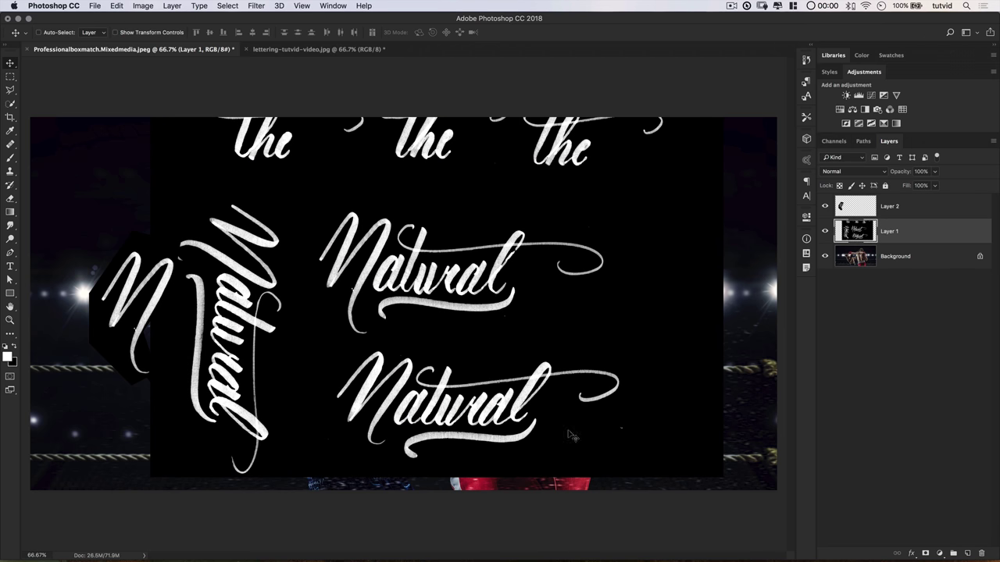
# - Lasso the lower 'atural' onto its own Layer 3 and hide the lettering sheet
pyautogui.click(11, 91)
pyautogui.moveTo(426, 352)
pyautogui.mouseDown()
pyautogui.moveTo(381, 430)
pyautogui.moveTo(393, 459)
pyautogui.moveTo(541, 455)
pyautogui.moveTo(638, 391)
pyautogui.moveTo(630, 352)
pyautogui.moveTo(426, 352)
pyautogui.mouseUp()
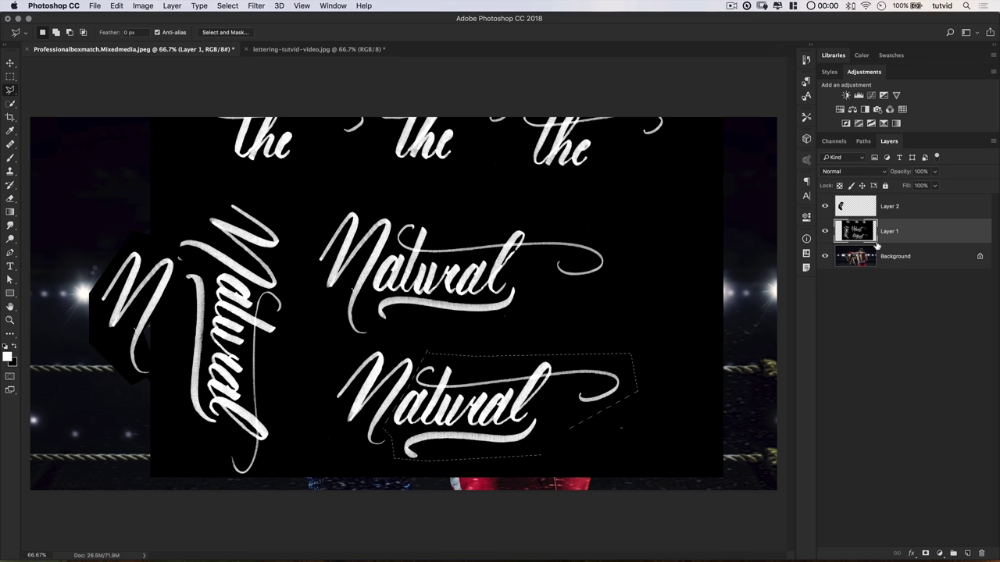
pyautogui.press('super+j')
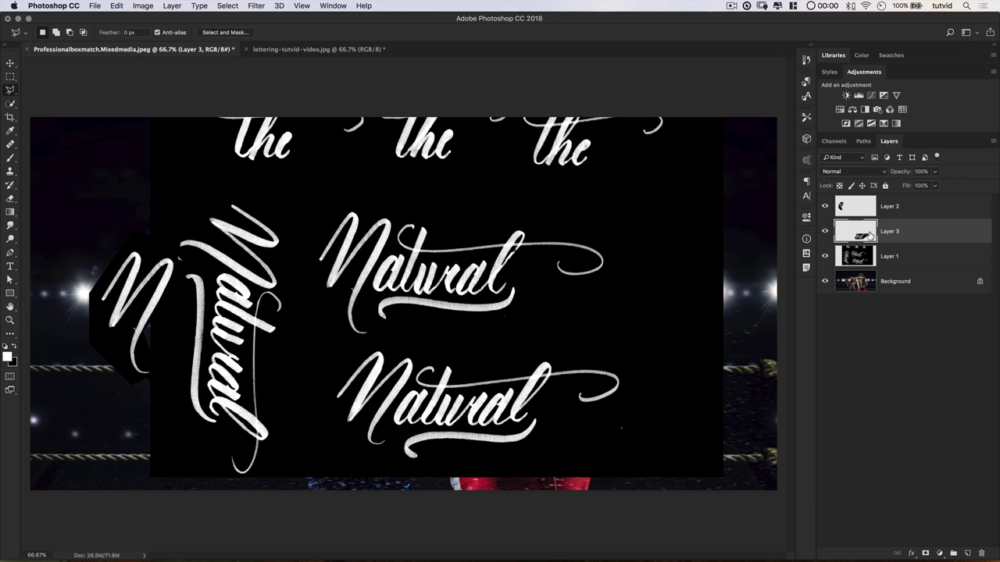
pyautogui.click(825, 255)
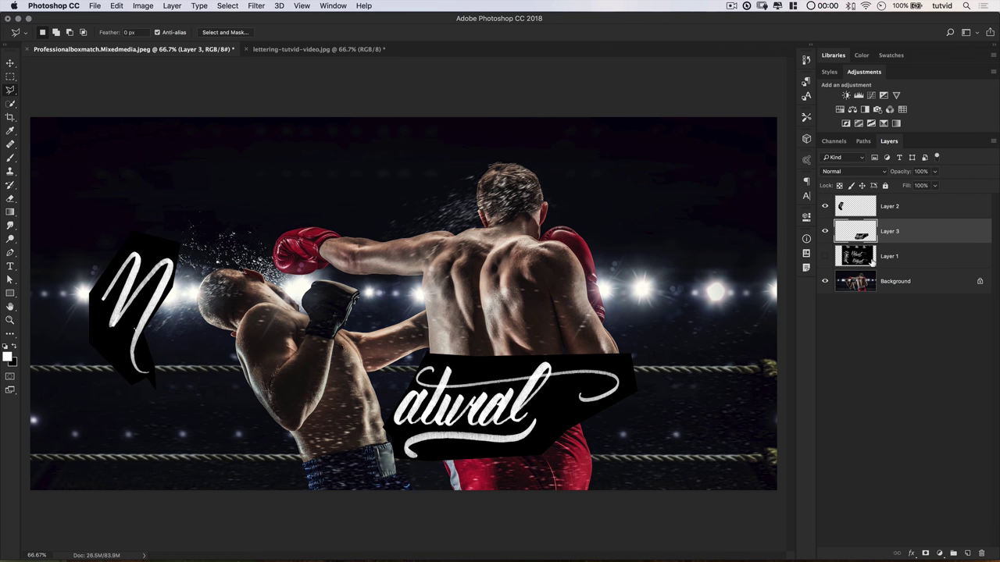
# - Align 'atural' against the N, then move both pieces together right and down
pyautogui.click(871, 262)
pyautogui.press('v')
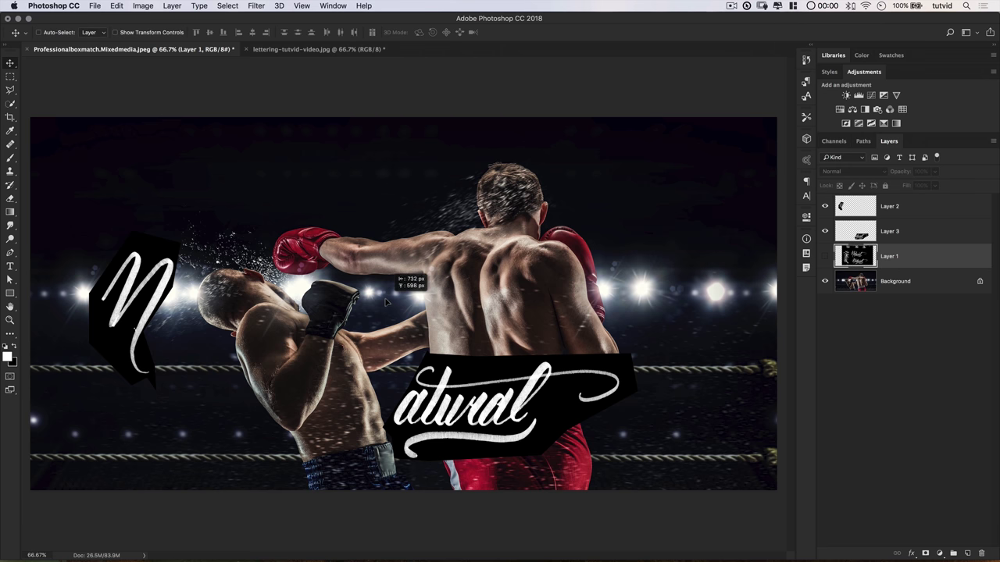
pyautogui.click(881, 236)
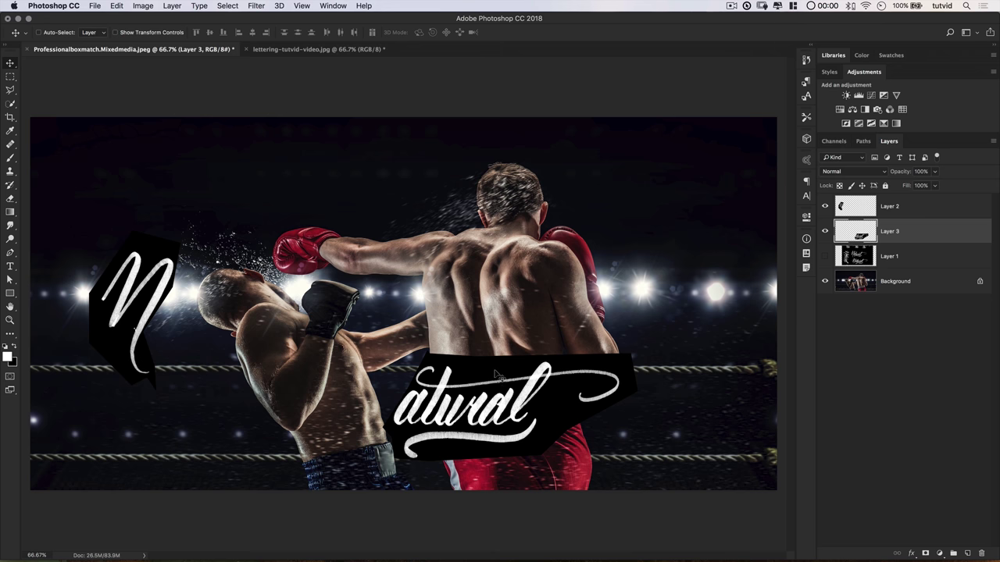
pyautogui.moveTo(472, 403); pyautogui.dragTo(234, 306)
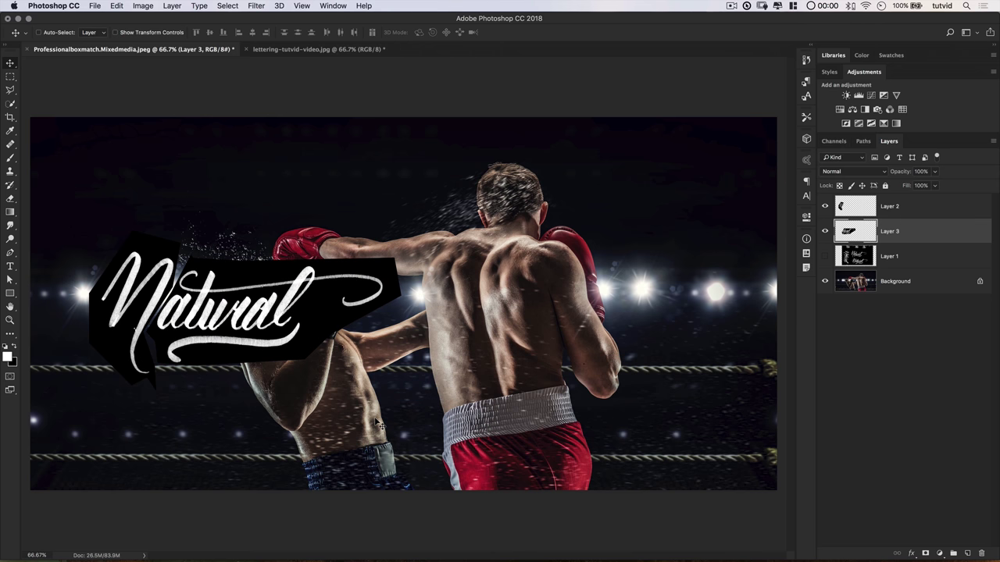
pyautogui.press('Left')
pyautogui.press('Left')
pyautogui.press('Left')
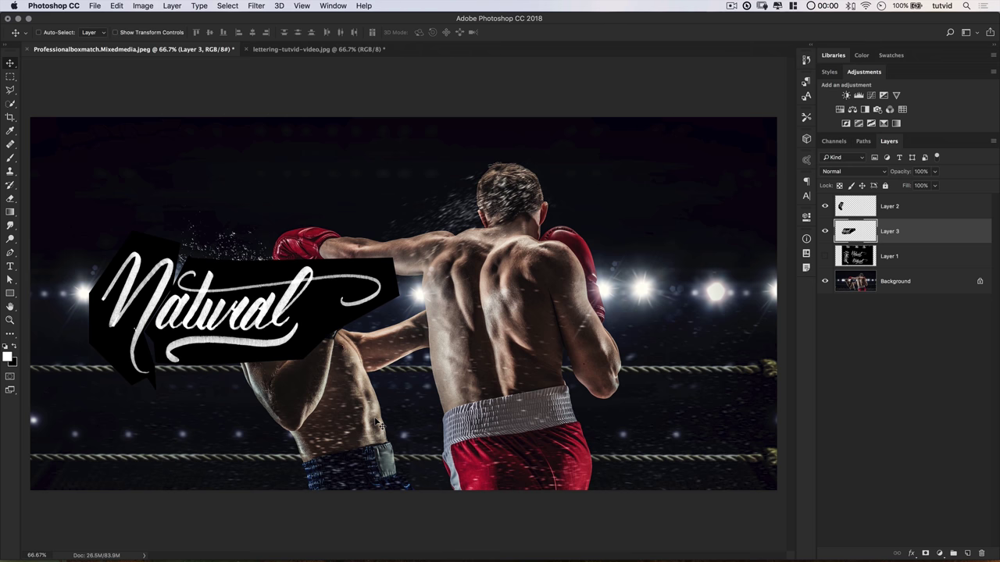
pyautogui.keyDown('shift'); pyautogui.click(924, 208); pyautogui.keyUp('shift')
pyautogui.moveTo(242, 323); pyautogui.dragTo(474, 339)
# - Show the lettering sheet, hide the Natural layers, and shift the sheet down about 115 px
pyautogui.click(825, 256)
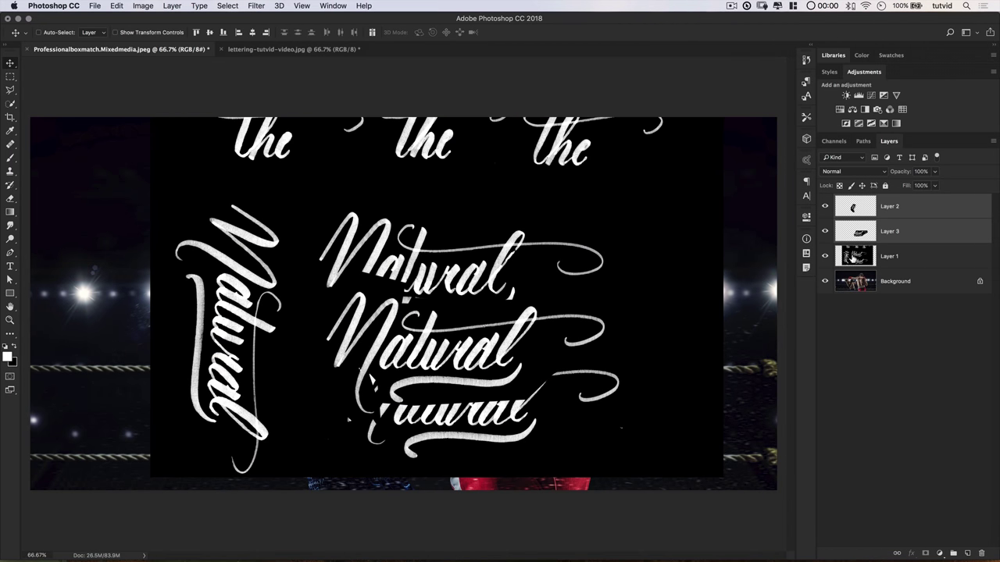
pyautogui.click(865, 256)
pyautogui.moveTo(824, 225); pyautogui.dragTo(825, 206)
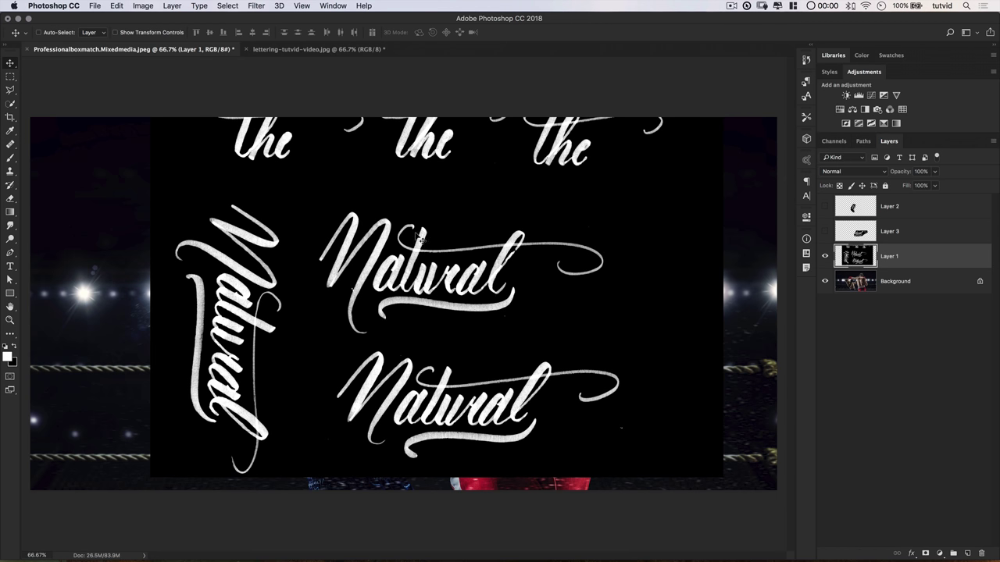
pyautogui.moveTo(429, 224); pyautogui.dragTo(429, 312)
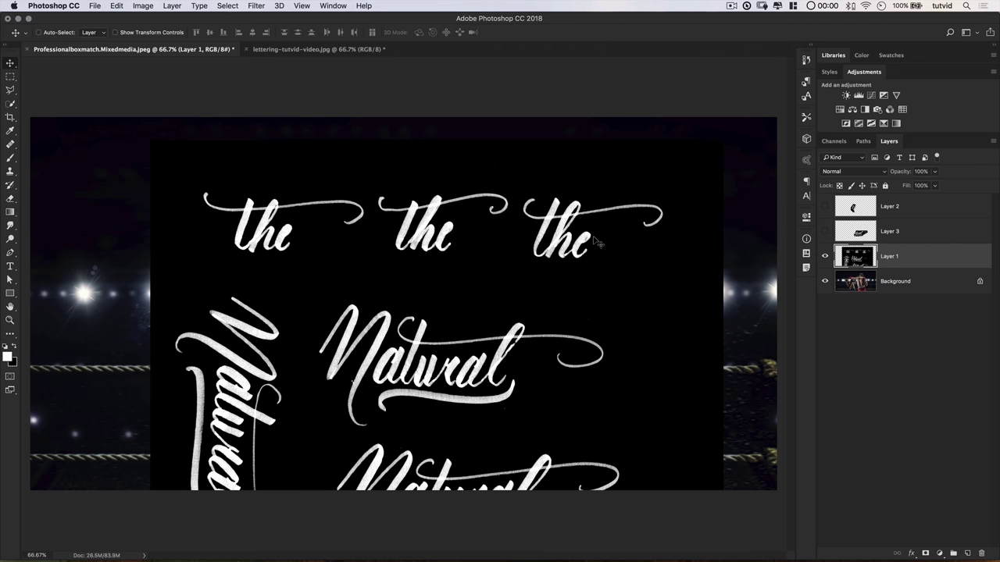
# - Outline the third 'the' with the Polygonal Lasso and copy it to Layer 4
pyautogui.click(10, 89)
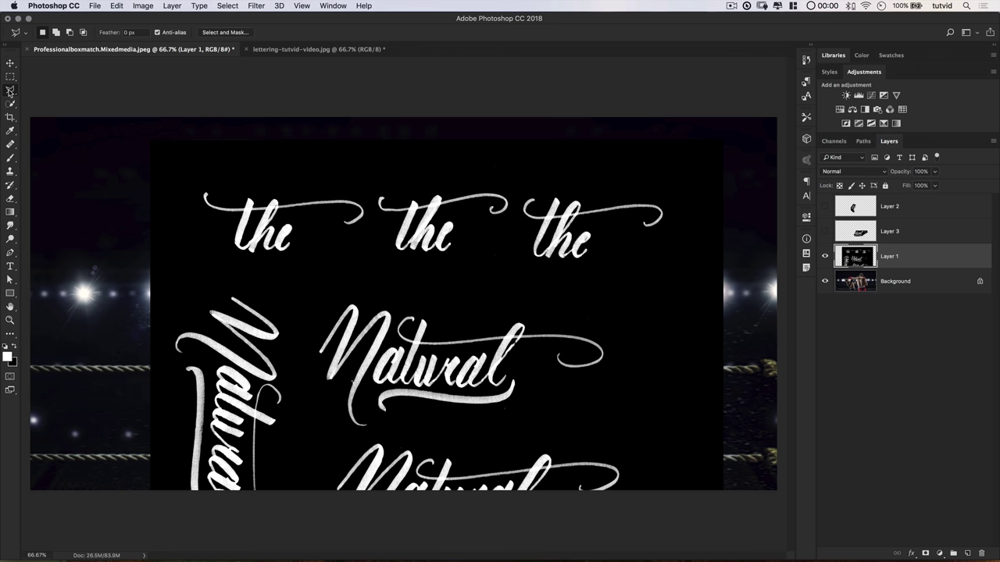
pyautogui.click(527, 180)
pyautogui.click(504, 242)
pyautogui.click(537, 275)
pyautogui.click(614, 265)
pyautogui.click(619, 231)
pyautogui.click(660, 228)
pyautogui.click(678, 206)
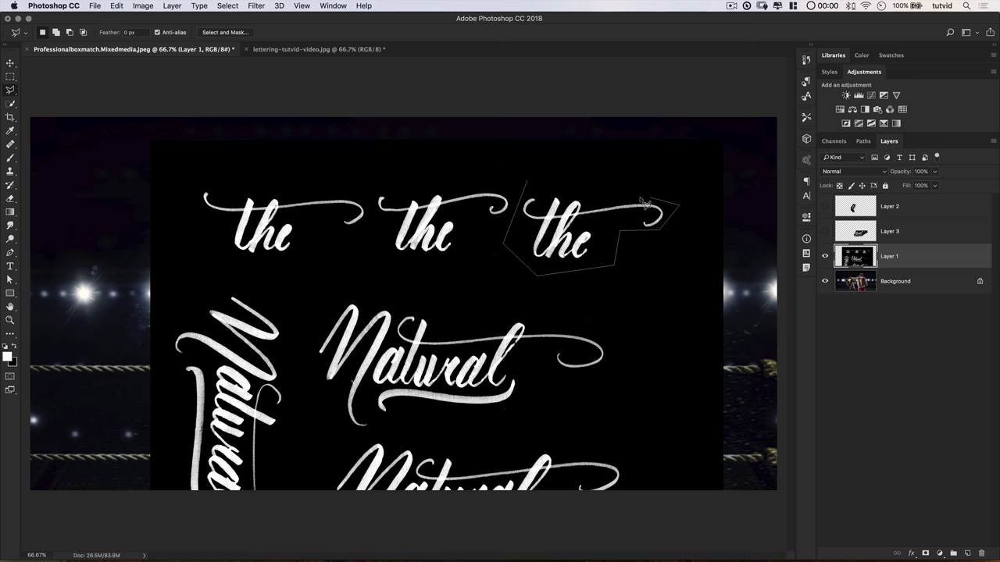
pyautogui.click(527, 180)
pyautogui.hotkey('ctrl', 'j')
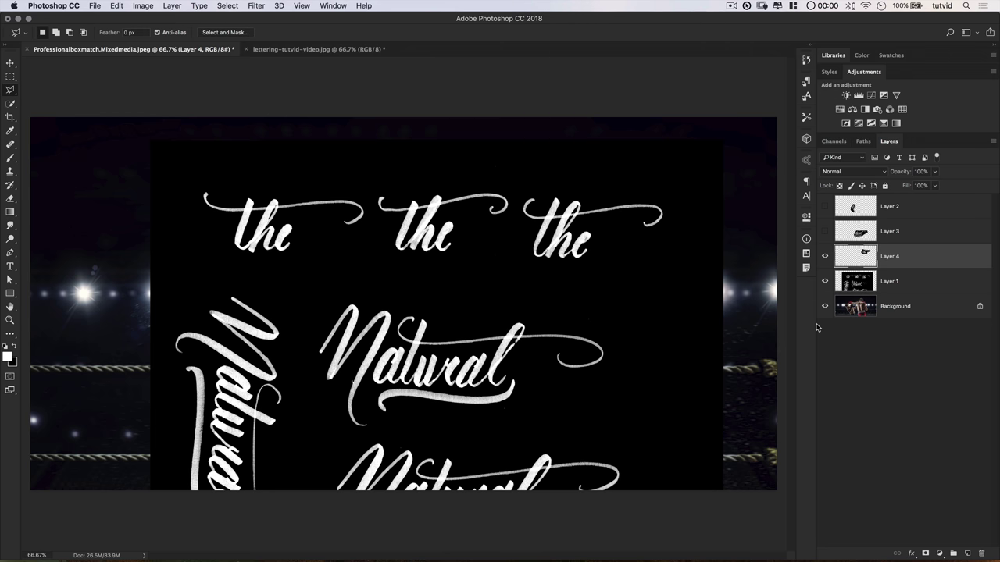
# - Hide the lettering sheet and move 'the' into the photo's top-left corner
pyautogui.click(825, 283)
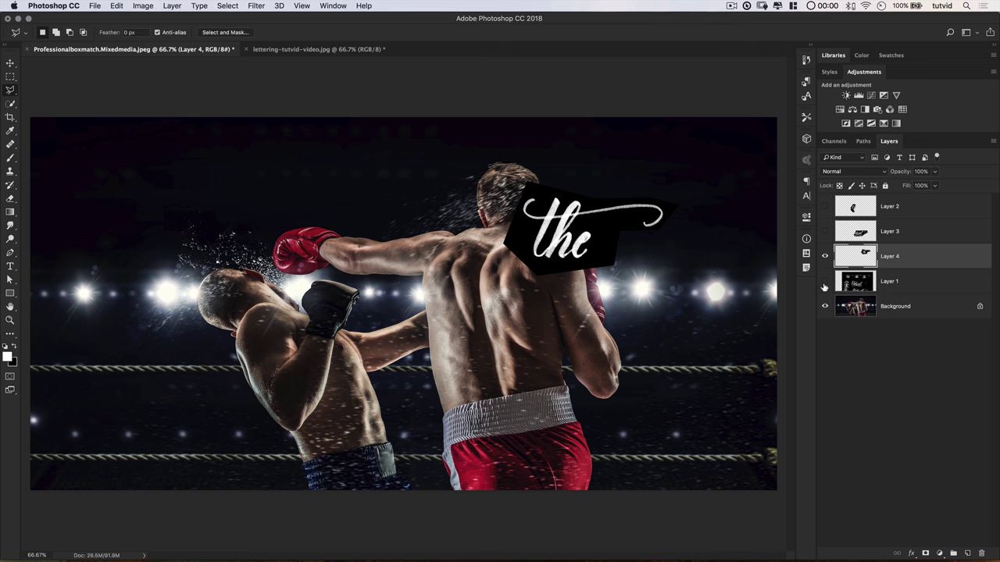
pyautogui.press('v')
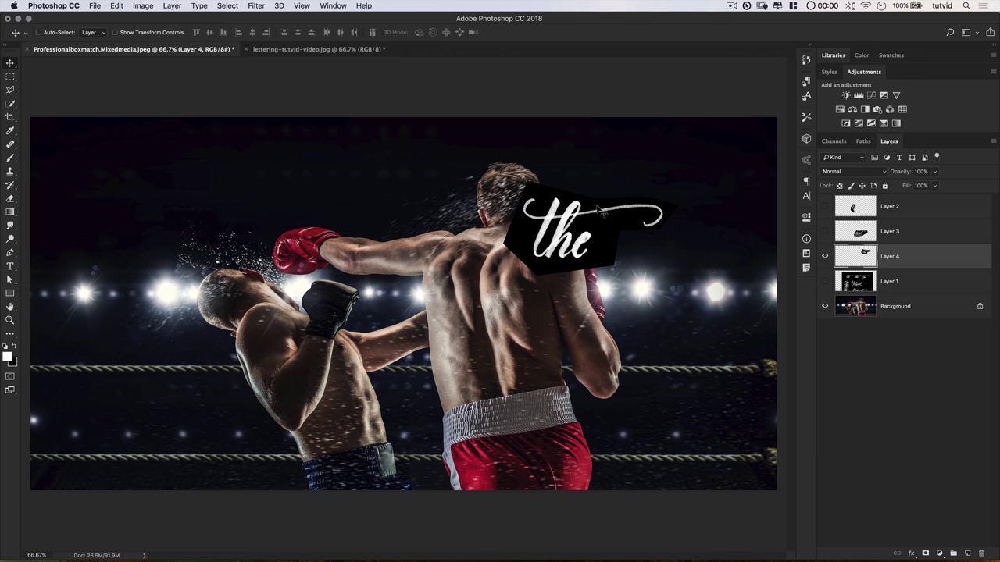
pyautogui.moveTo(597, 209); pyautogui.dragTo(115, 156)
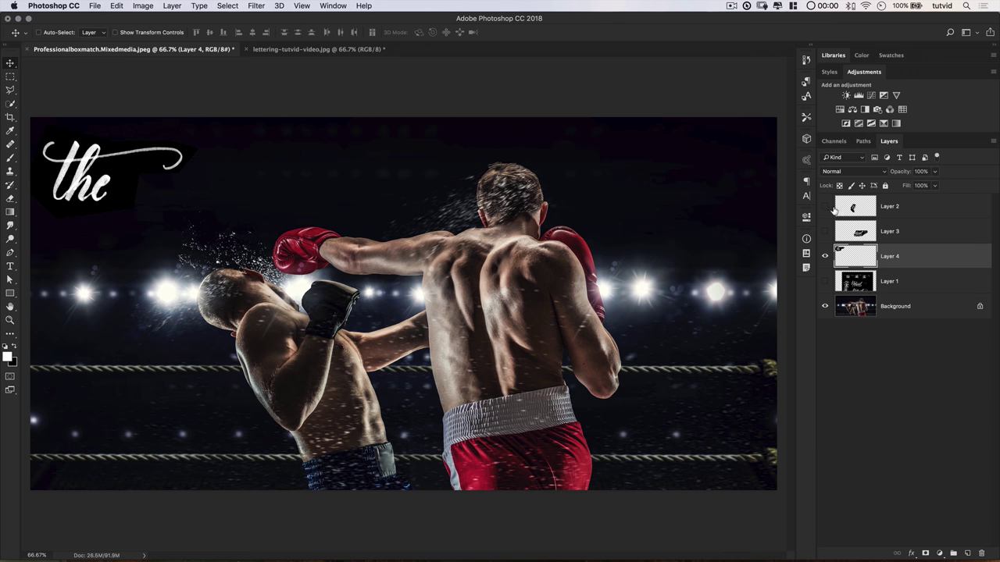
pyautogui.click(854, 172)
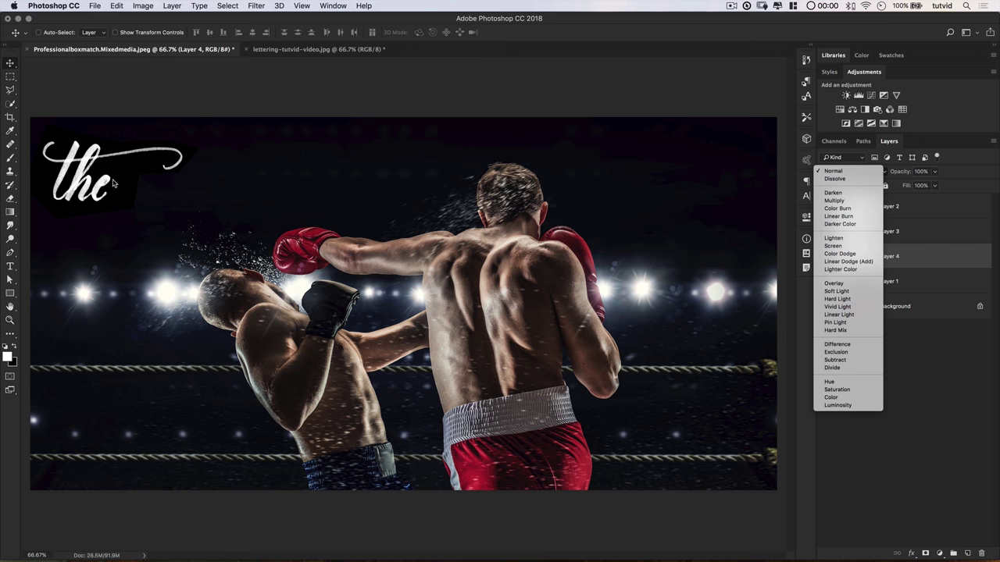
# - Set Layer 4 to Screen blend mode after testing Invert, then nudge 'the' slightly right
pyautogui.press('Escape')
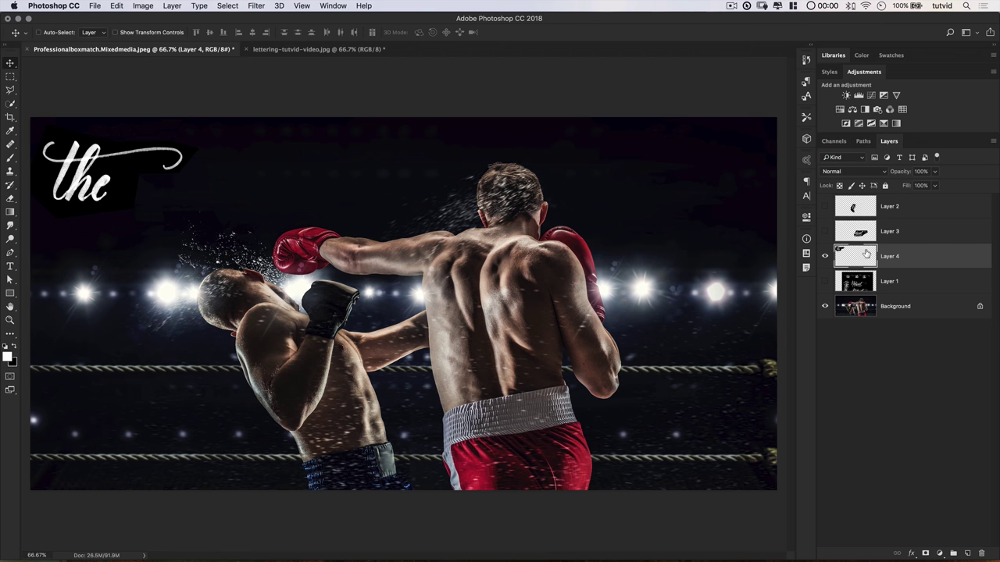
pyautogui.press('super+i')
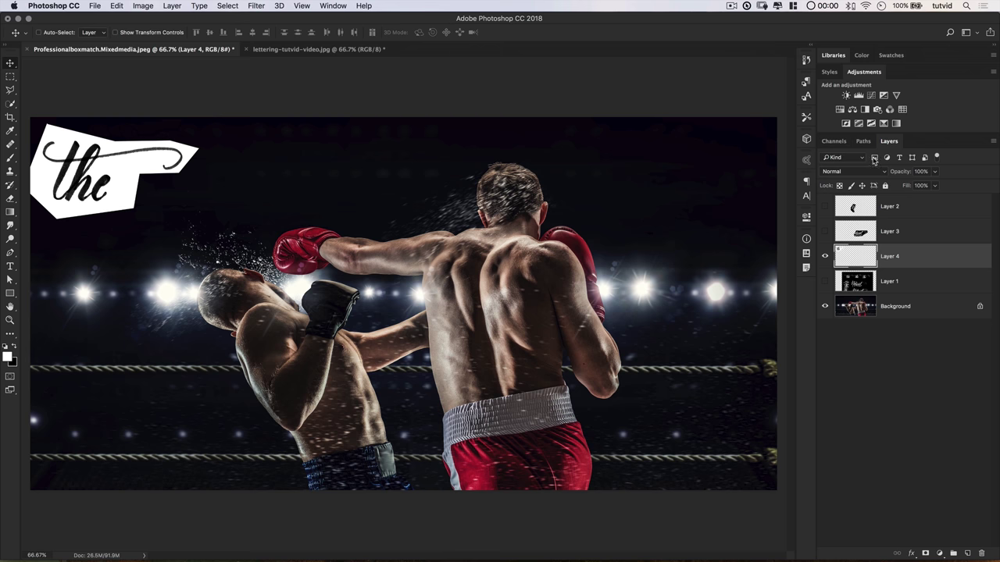
pyautogui.press('super+i')
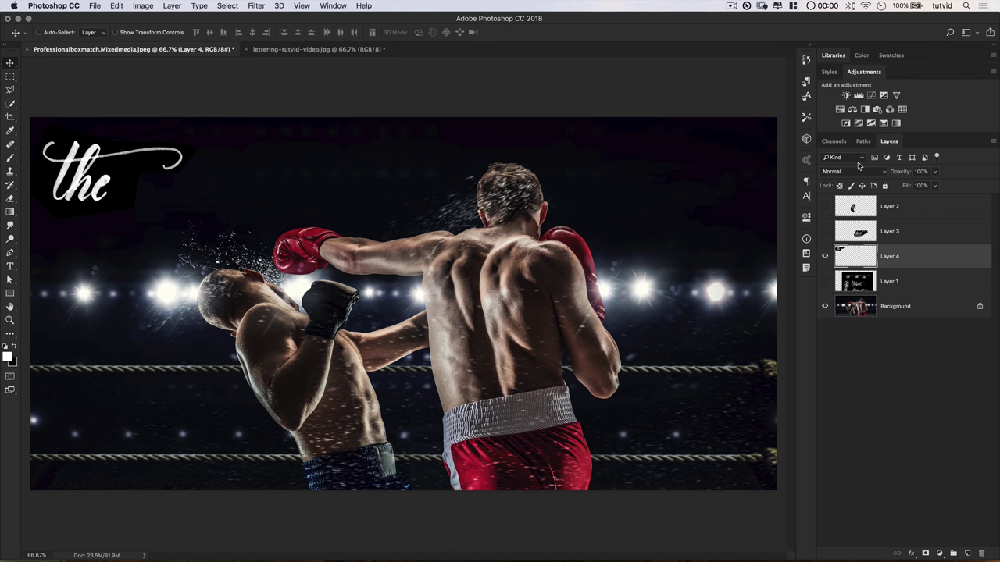
pyautogui.click(858, 173)
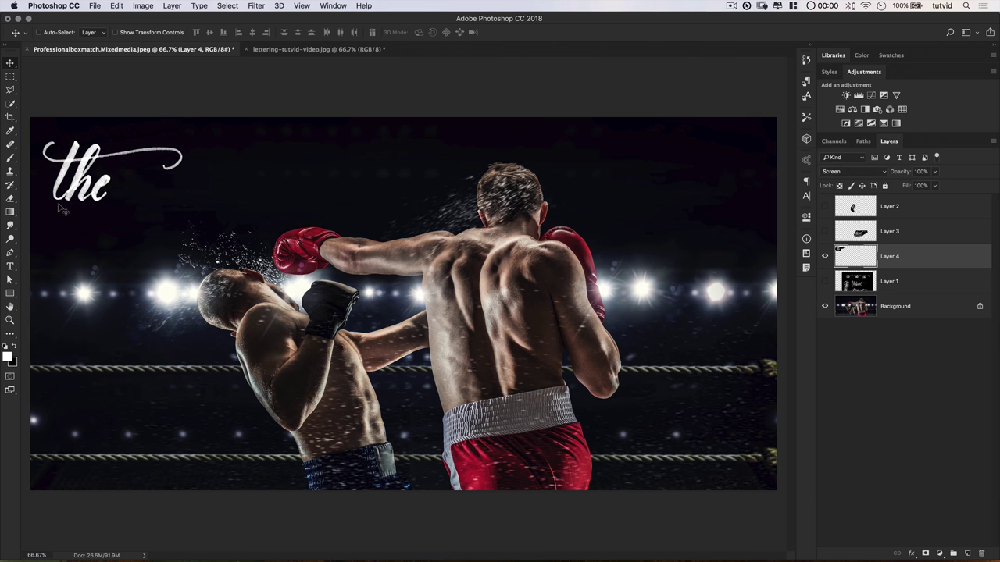
pyautogui.moveTo(116, 181)
pyautogui.mouseDown()
pyautogui.moveTo(336, 301)
pyautogui.moveTo(441, 276)
pyautogui.moveTo(183, 162)
pyautogui.moveTo(121, 162)
pyautogui.mouseUp()
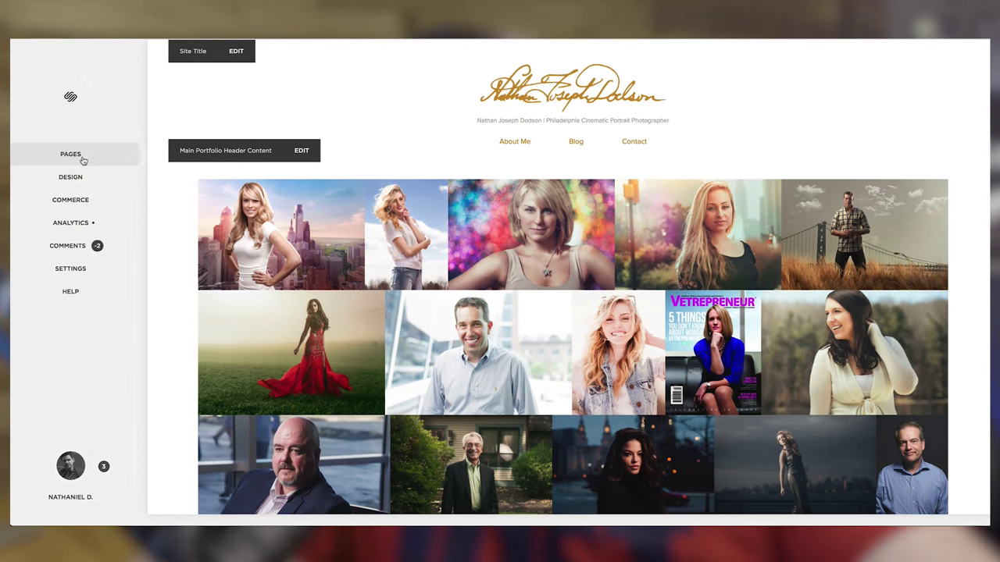
# - Open the Main Portfolio gallery from the Pages panel
pyautogui.click(81, 155)
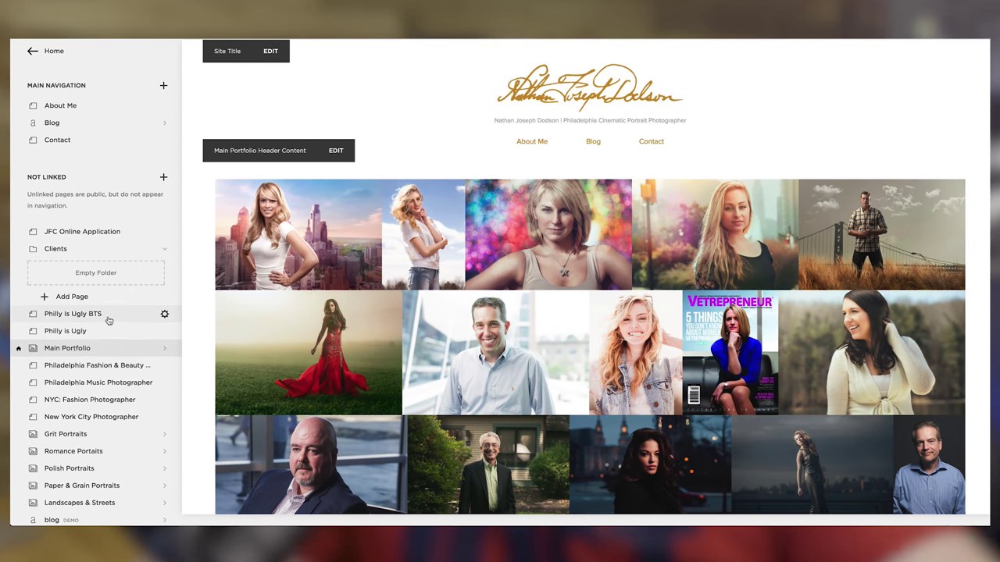
pyautogui.click(71, 349)
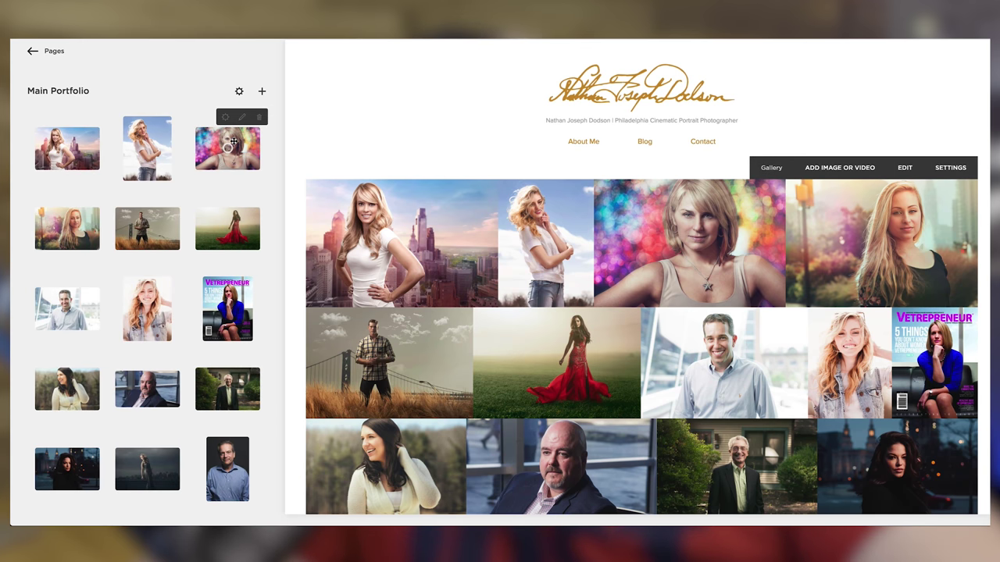
pyautogui.scroll(-10, 602, 302)
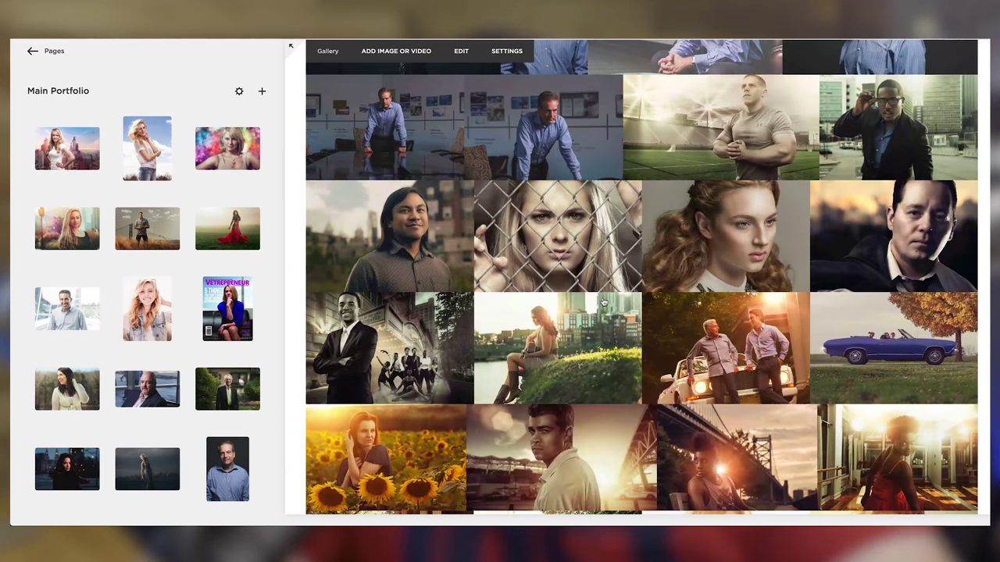
pyautogui.scroll(10, 603, 303)
pyautogui.scroll(-3, 532, 240)
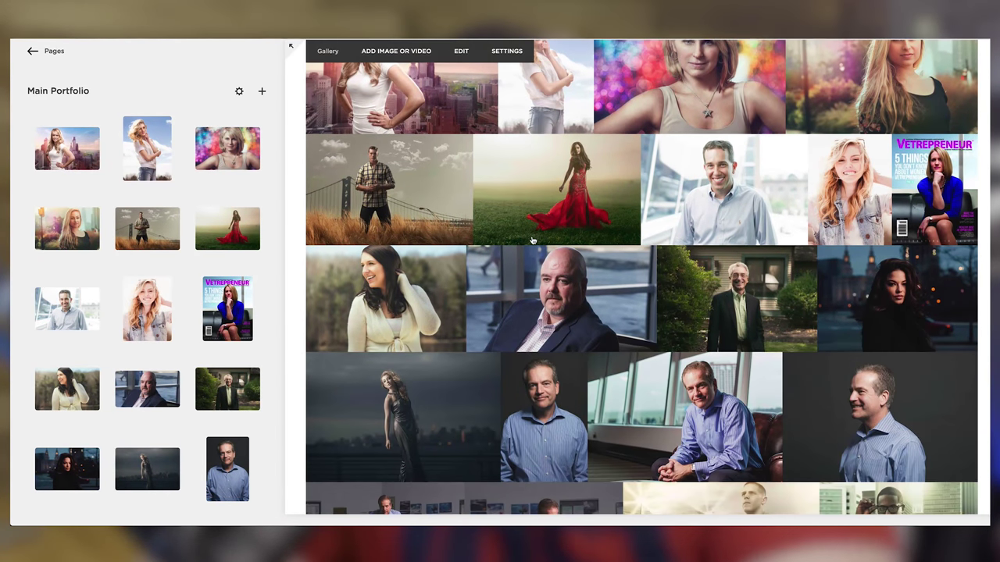
# - Reorder row three: blonde portrait to the end, magazine cover and man's portrait toward the start
pyautogui.moveTo(163, 301); pyautogui.dragTo(241, 293)
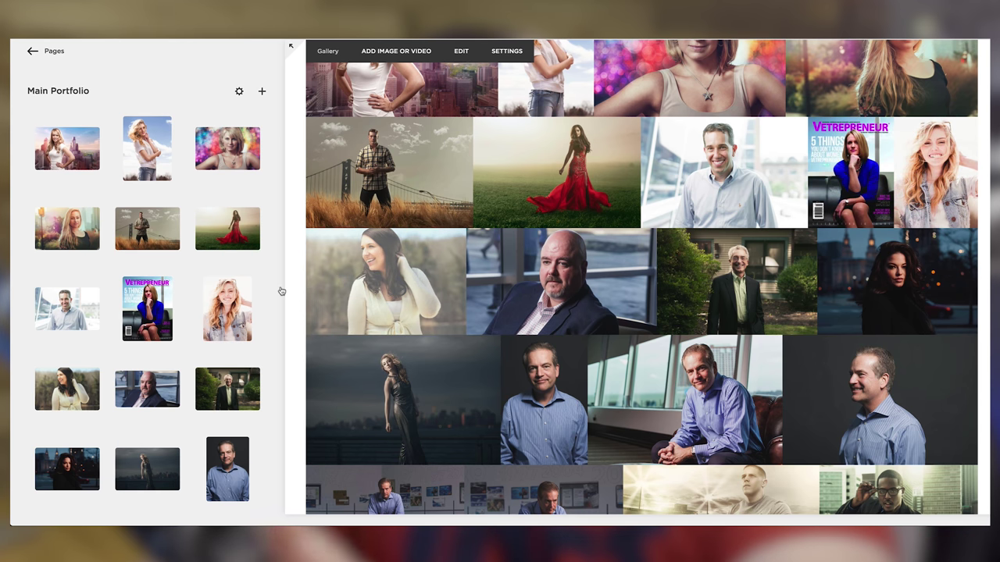
pyautogui.moveTo(148, 308); pyautogui.dragTo(69, 307)
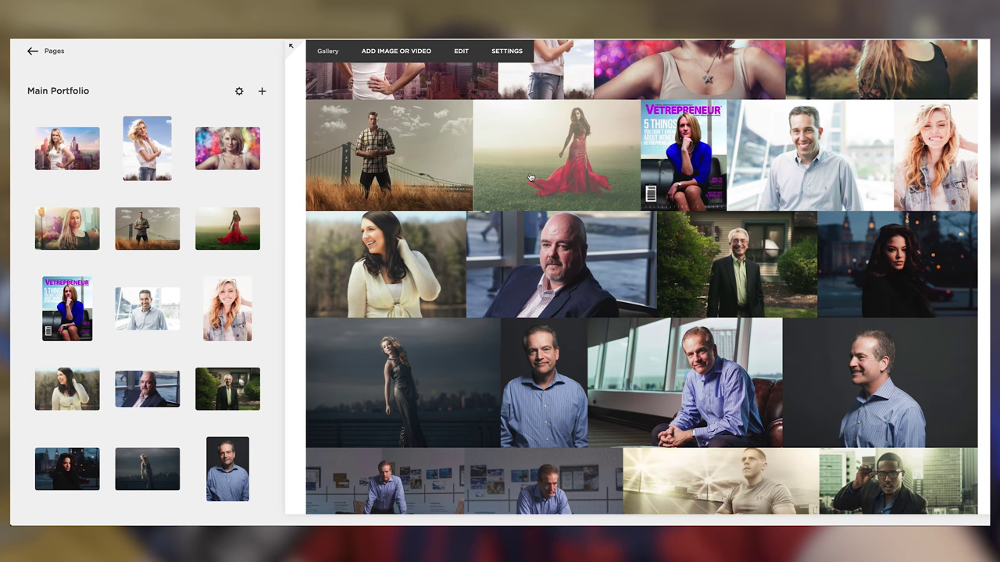
pyautogui.moveTo(164, 310); pyautogui.dragTo(78, 312)
pyautogui.moveTo(156, 309); pyautogui.dragTo(236, 310)
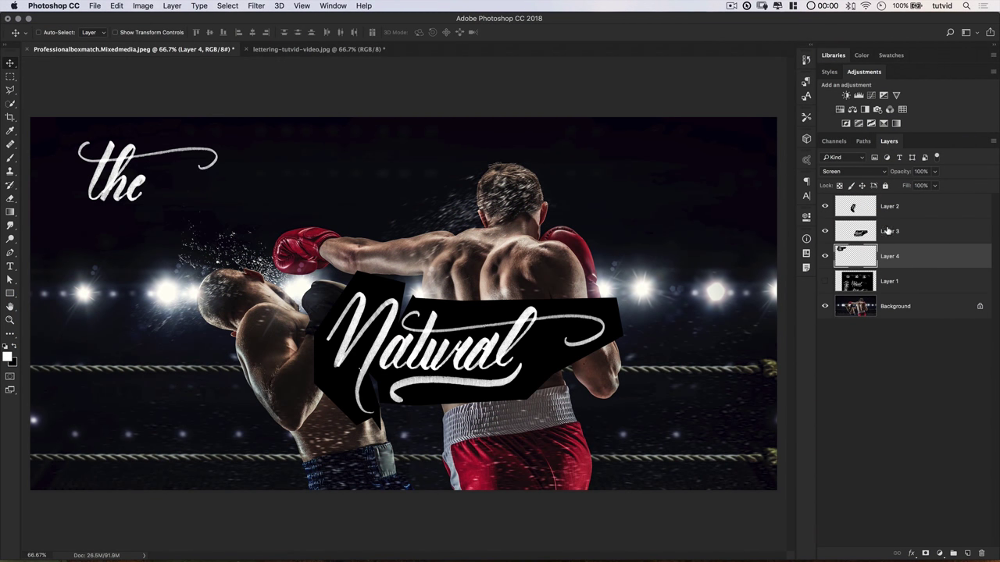
# - Set both Natural lettering layers to Screen blend mode to drop the black backing
pyautogui.click(905, 231)
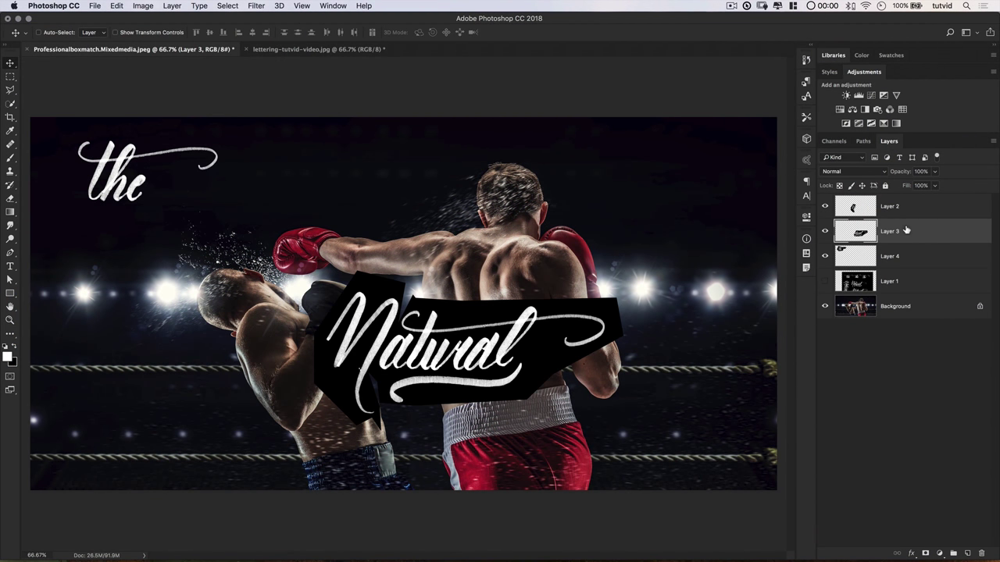
pyautogui.click(850, 172)
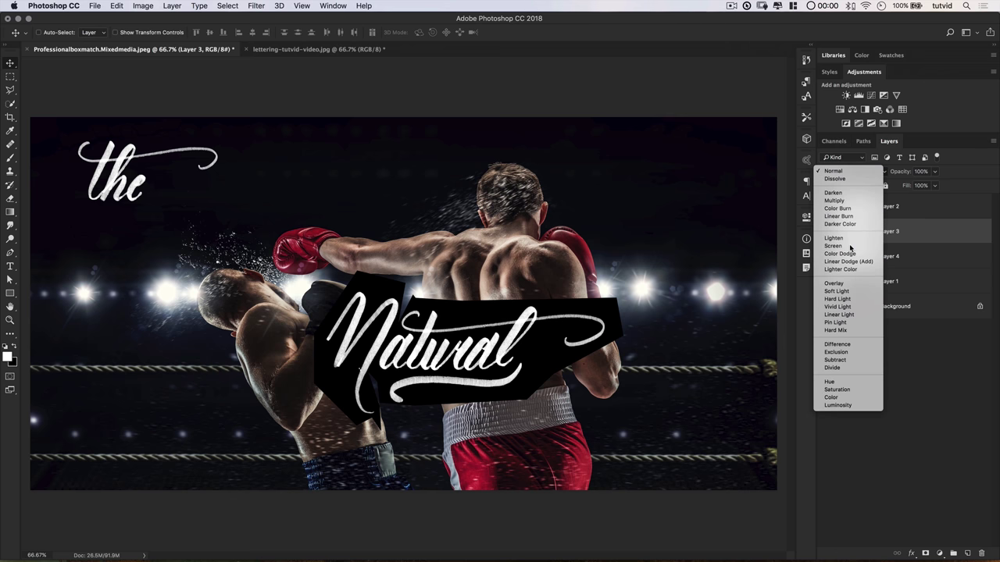
pyautogui.click(833, 246)
pyautogui.click(910, 207)
pyautogui.click(847, 171)
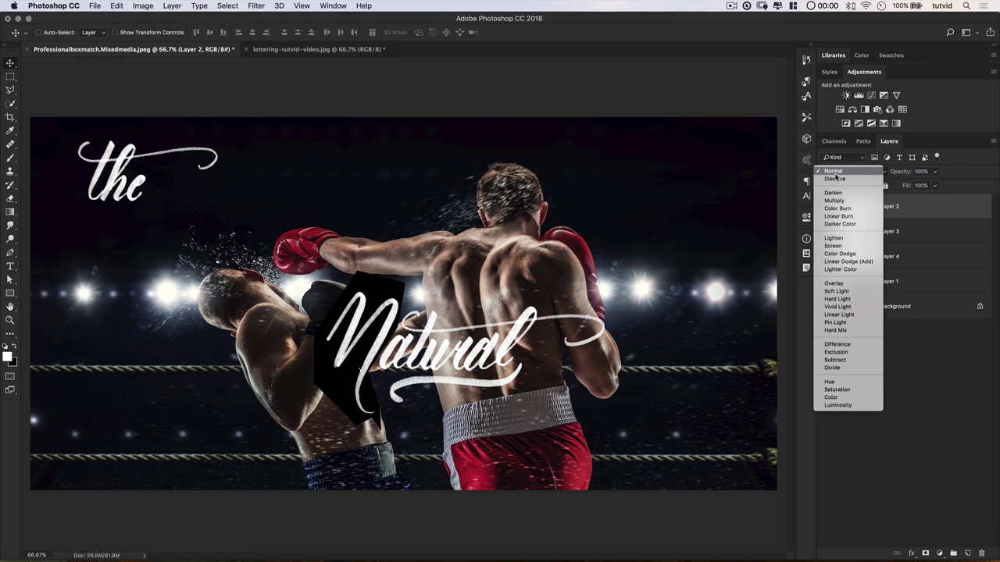
pyautogui.click(837, 247)
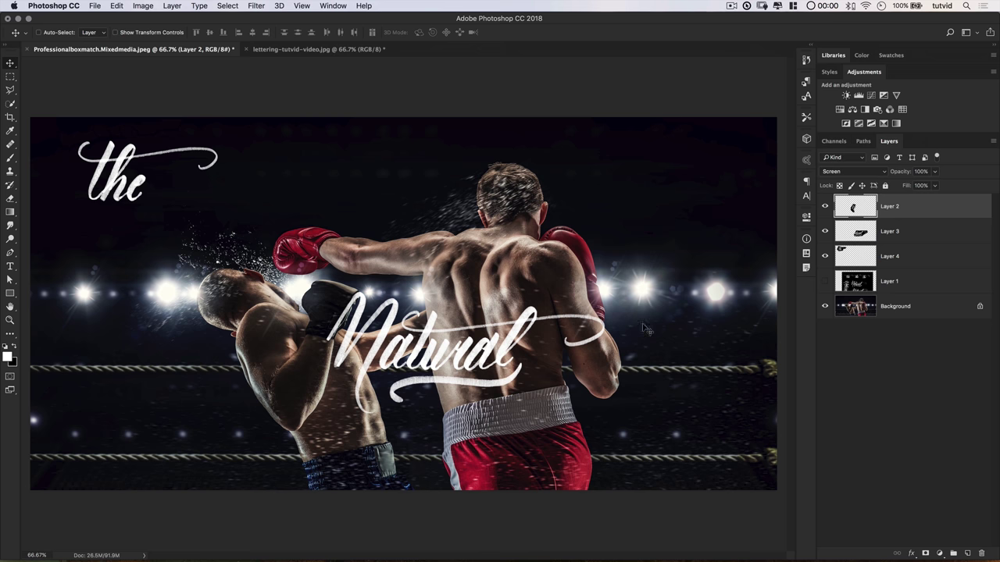
# - Move the Natural lettering beside 'the' across the top of the photo
pyautogui.keyDown('shift'); pyautogui.click(903, 229); pyautogui.keyUp('shift')
pyautogui.moveTo(414, 353); pyautogui.dragTo(318, 186)
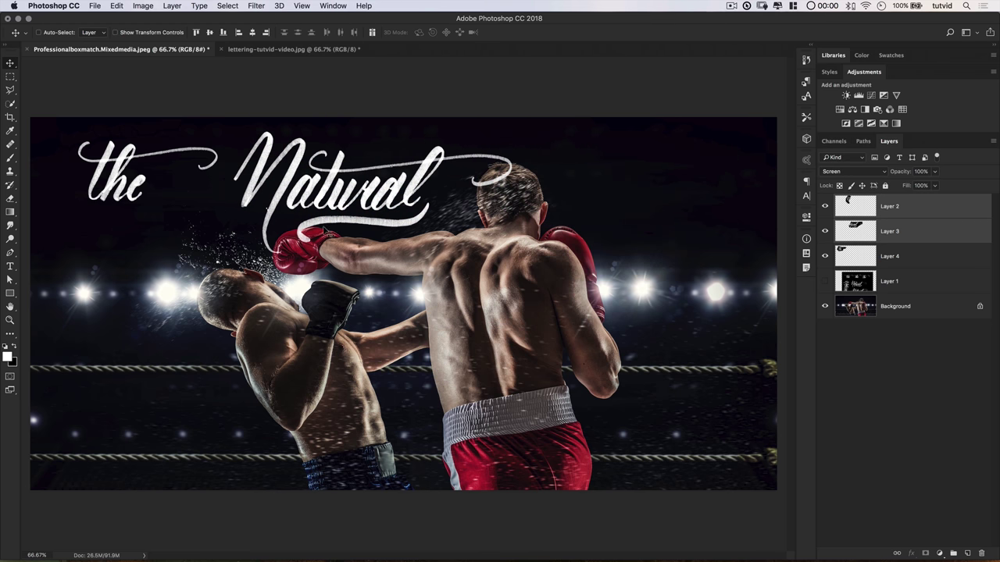
pyautogui.click(903, 231)
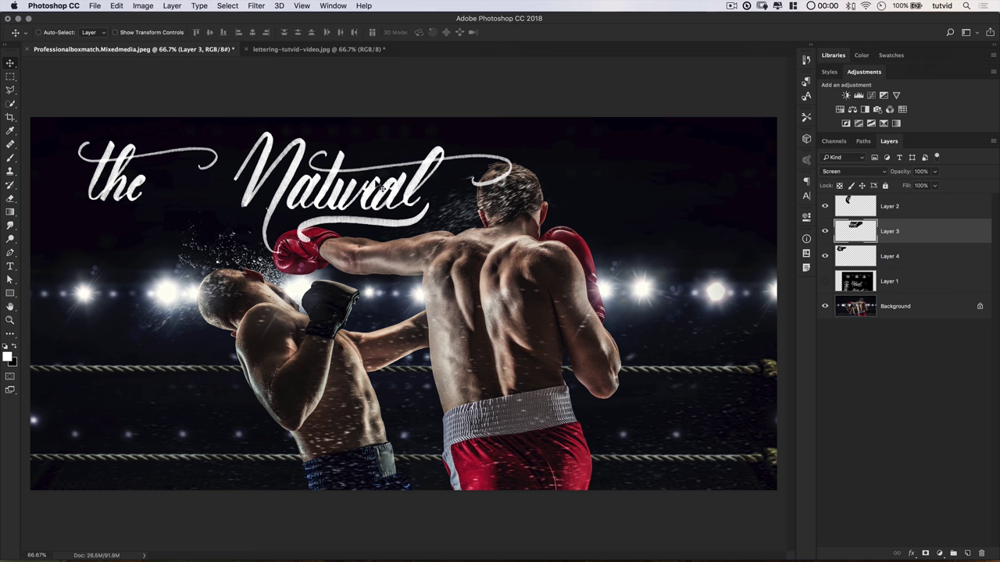
pyautogui.moveTo(368, 192); pyautogui.dragTo(367, 190)
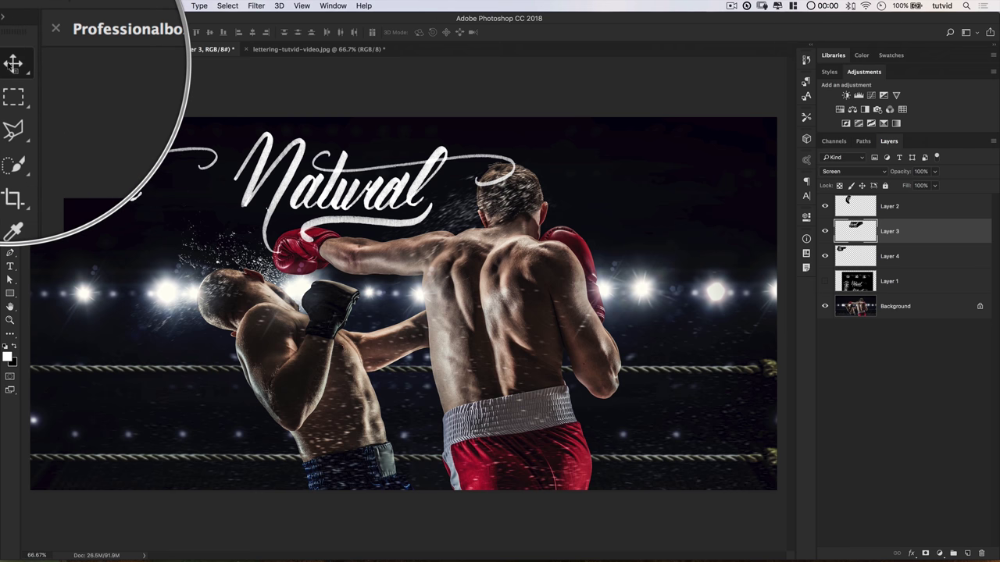
pyautogui.keyDown('shift'); pyautogui.click(921, 209); pyautogui.keyUp('shift')
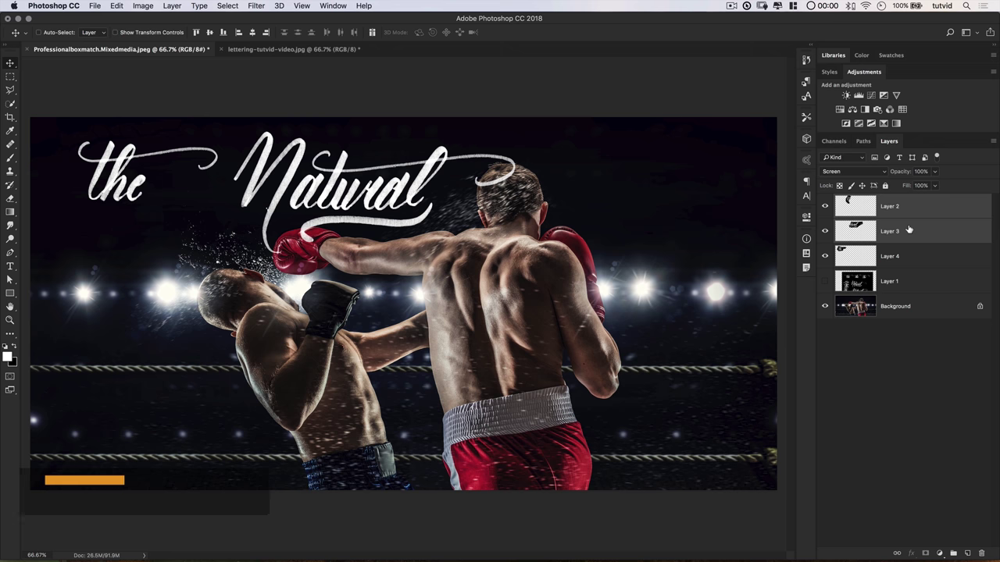
# - Merge the Natural lettering layers, set them to Screen, and move them over the boxers
pyautogui.press('super+e')
pyautogui.moveTo(498, 188); pyautogui.dragTo(545, 338)
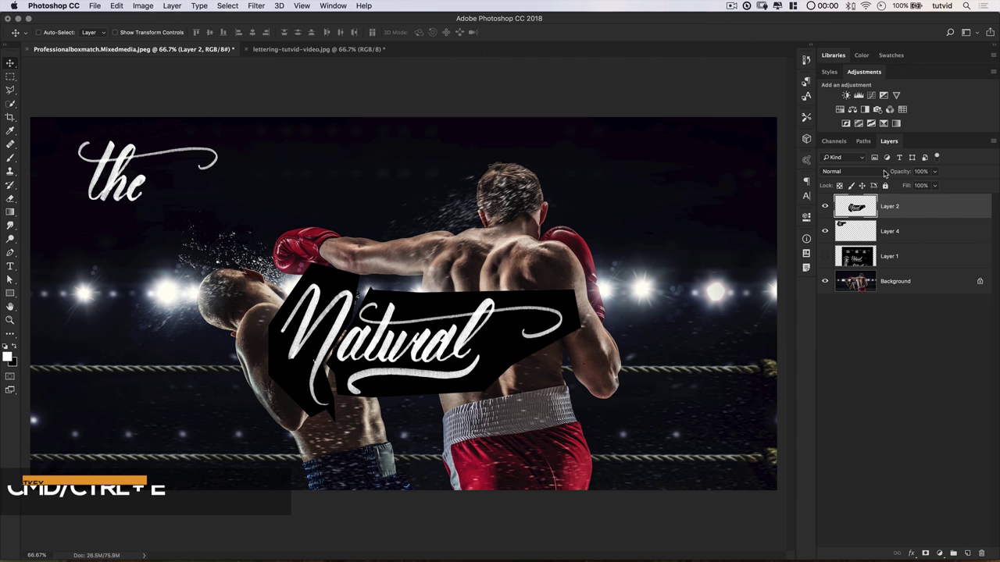
pyautogui.click(852, 171)
pyautogui.click(833, 246)
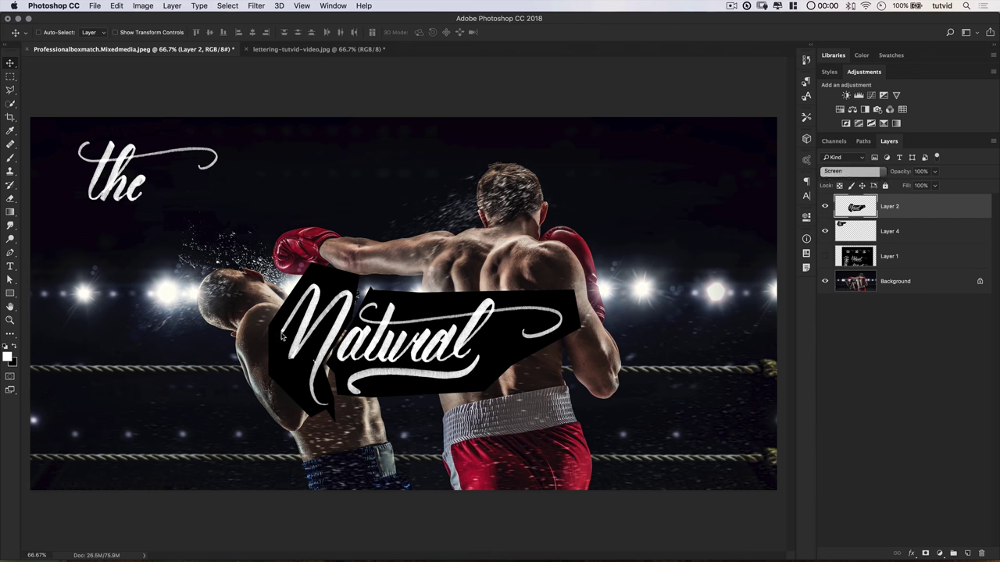
pyautogui.moveTo(424, 347); pyautogui.dragTo(426, 306)
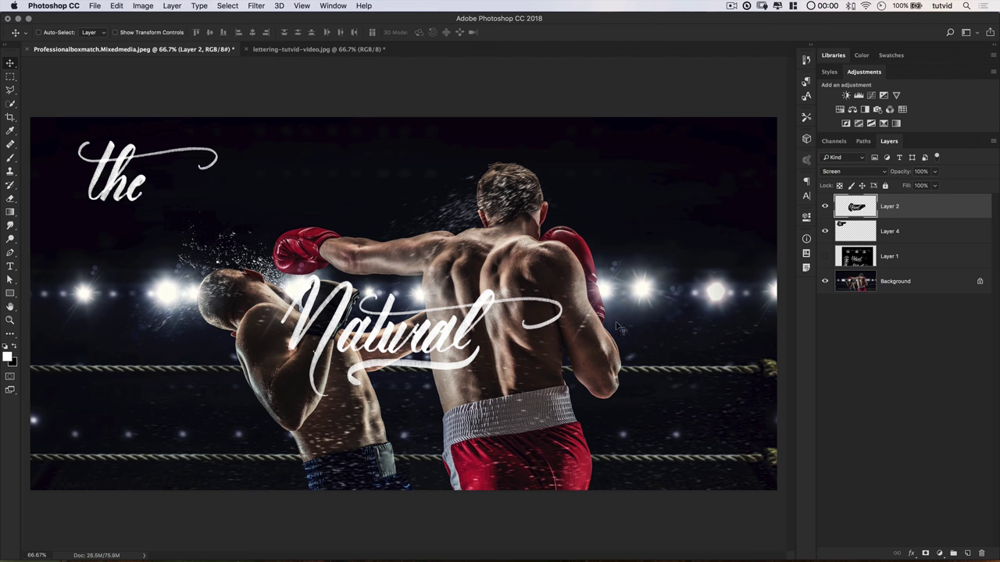
# - Convert the Natural lettering to a smart object and rename the lettering layers
pyautogui.rightClick(910, 210)
pyautogui.click(820, 246)
pyautogui.doubleClick(888, 232)
pyautogui.click(884, 210)
# - Enlarge the Natural lettering to about 164% and shift it up and right across the torsos
pyautogui.press('super+t')
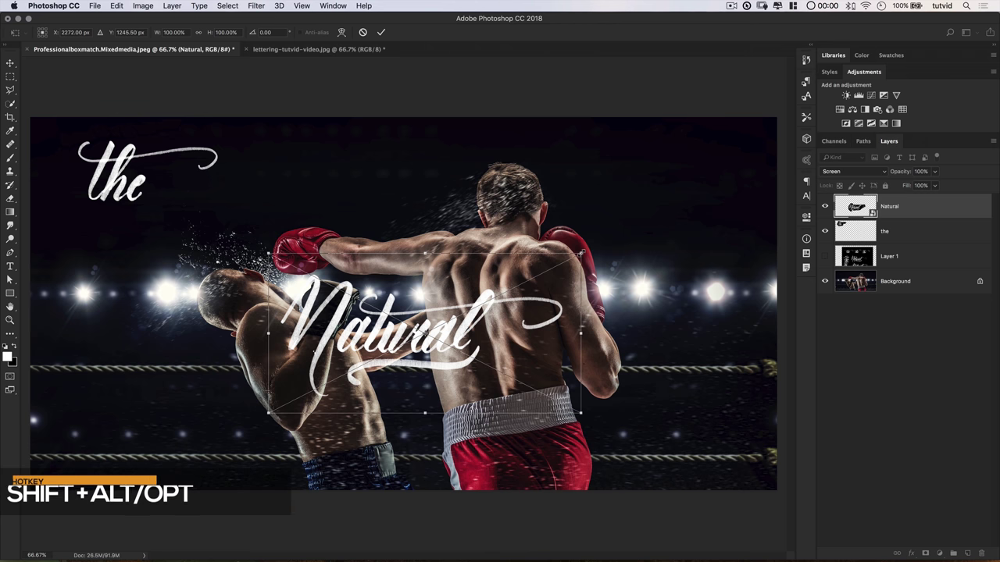
pyautogui.moveTo(581, 254); pyautogui.dragTo(683, 200)
pyautogui.moveTo(500, 343); pyautogui.dragTo(518, 304)
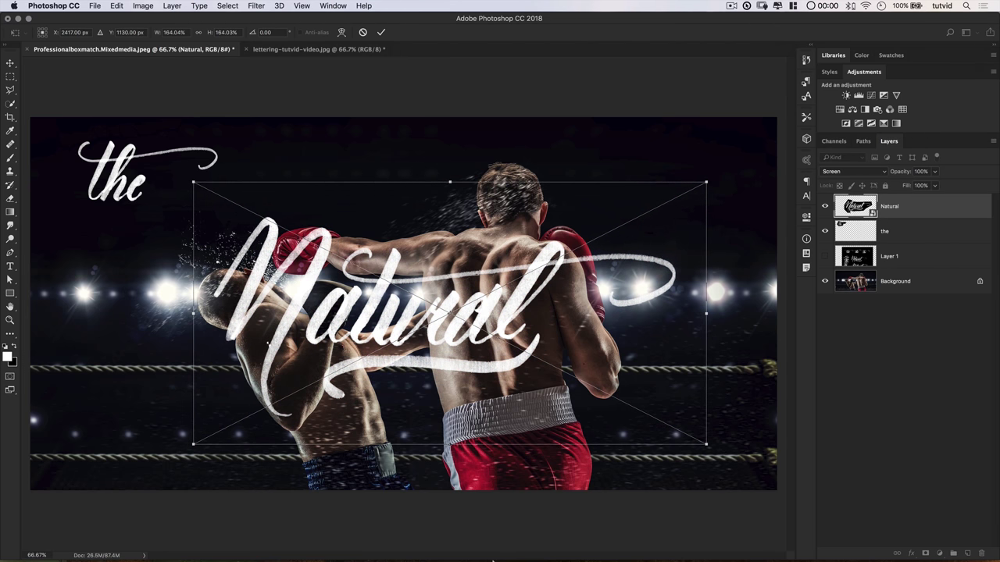
pyautogui.press('Return')
pyautogui.click(888, 231)
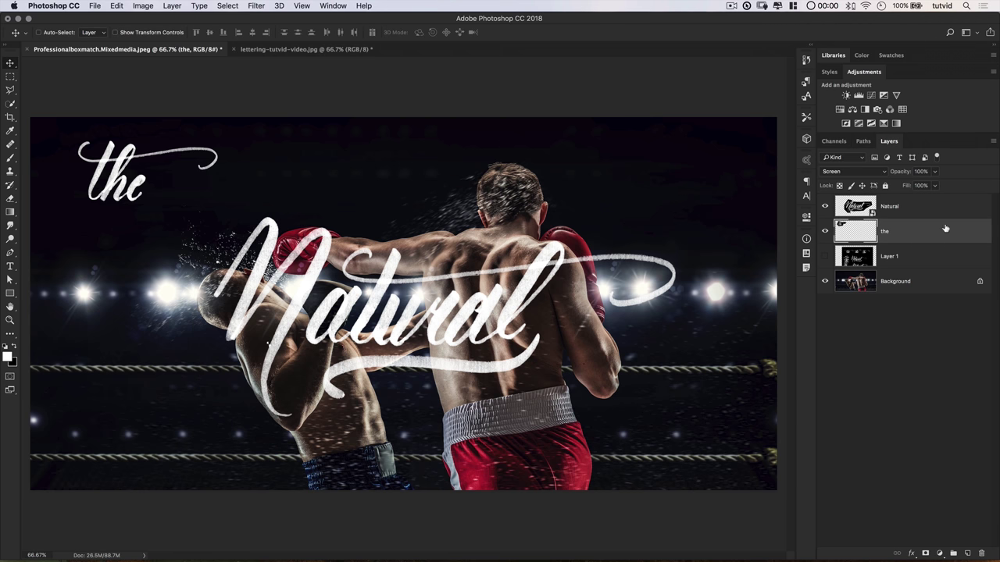
# - Convert 'the' to a smart object, scale it to about 61%, and place it above Natural's N
pyautogui.rightClick(908, 228)
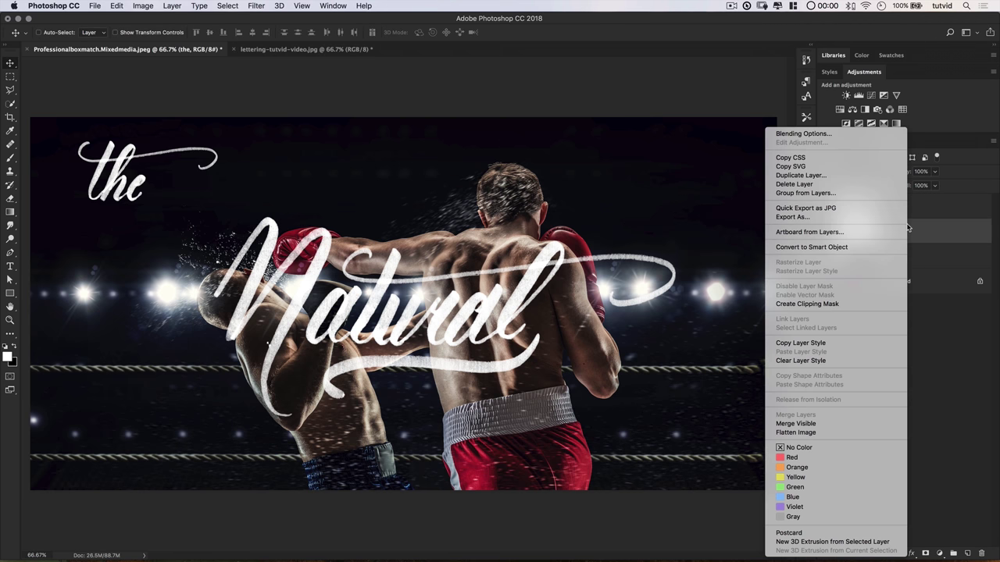
pyautogui.click(832, 248)
pyautogui.moveTo(97, 175); pyautogui.dragTo(370, 210)
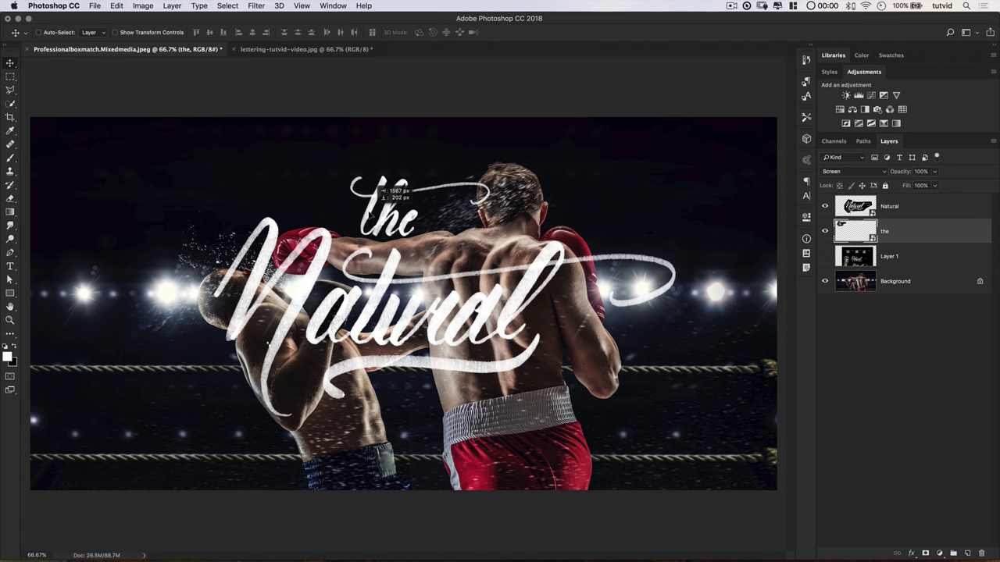
pyautogui.hotkey('ctrl', 't')
pyautogui.moveTo(508, 162); pyautogui.dragTo(433, 199)
pyautogui.moveTo(378, 227); pyautogui.dragTo(316, 205)
pyautogui.press('Return')
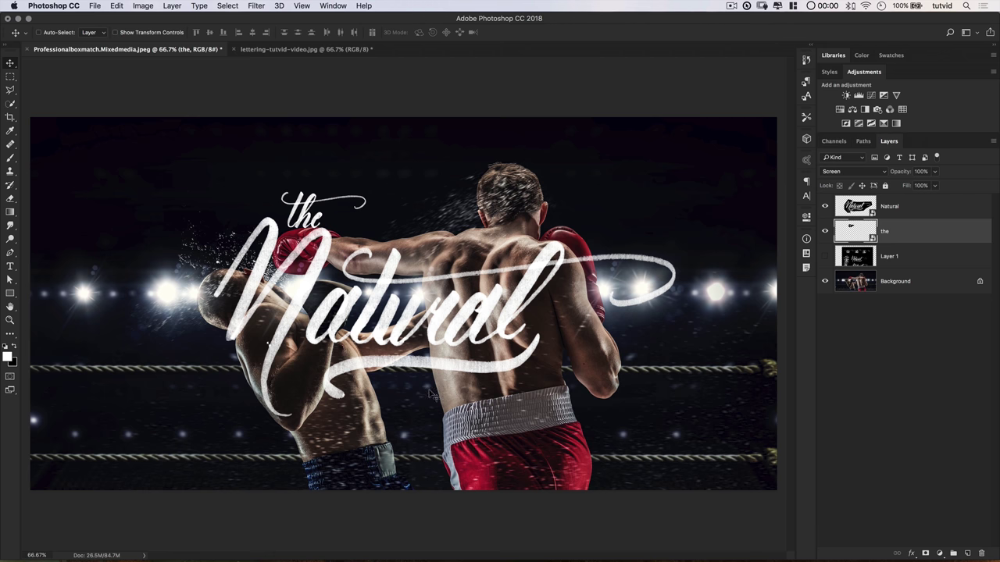
pyautogui.click(918, 216)
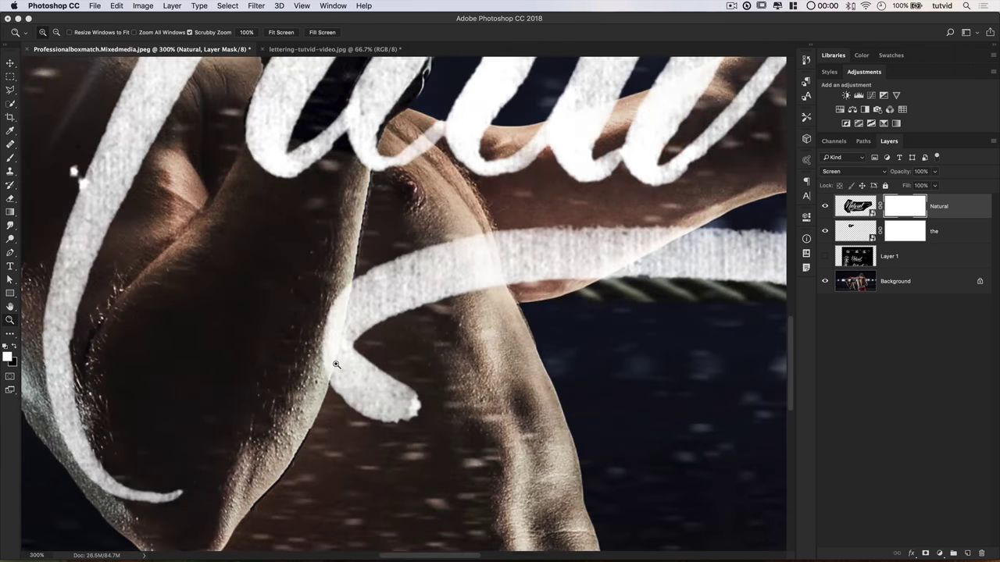
# - Ready a size-10 brush for the Natural mask, fit the image on screen, and add an empty layer
pyautogui.press('b')
pyautogui.press('x')
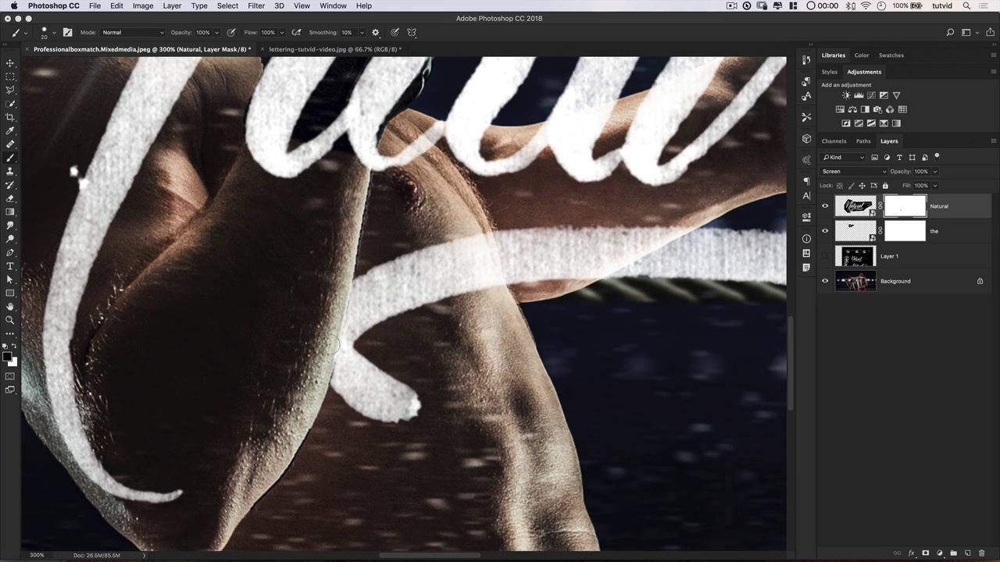
pyautogui.press('x')
pyautogui.scroll(10, 332, 343)
pyautogui.press('[')
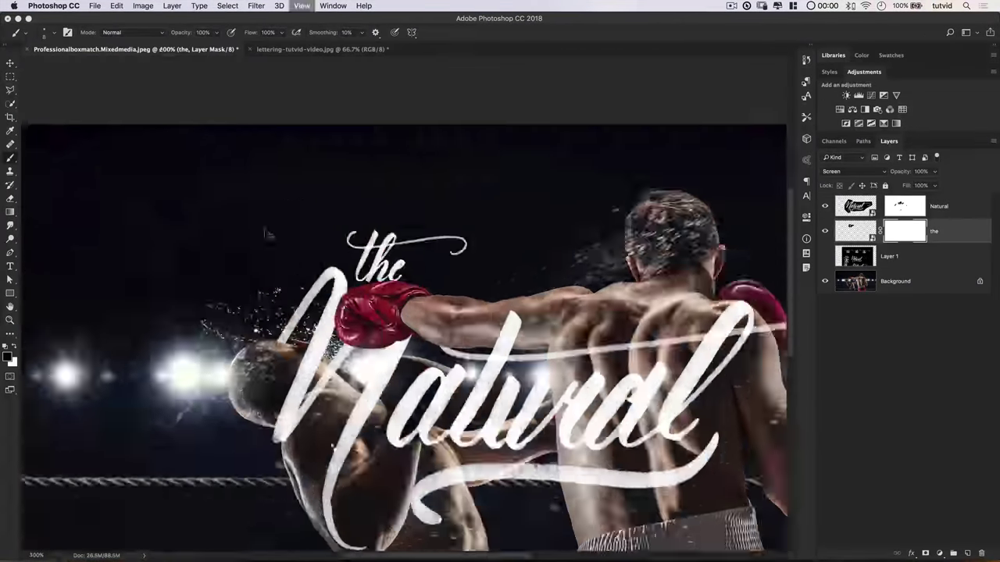
pyautogui.press('super+0')
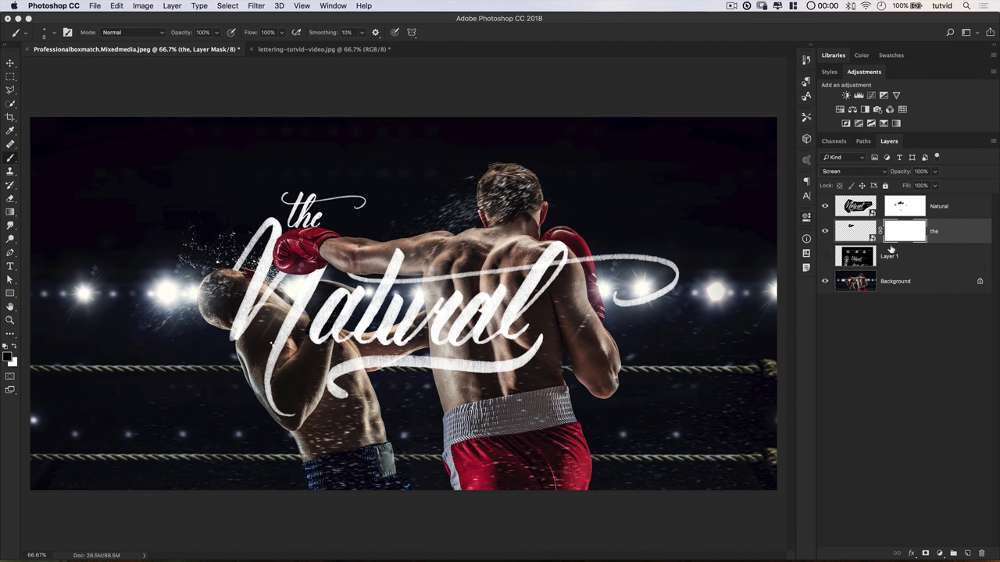
pyautogui.click(859, 205)
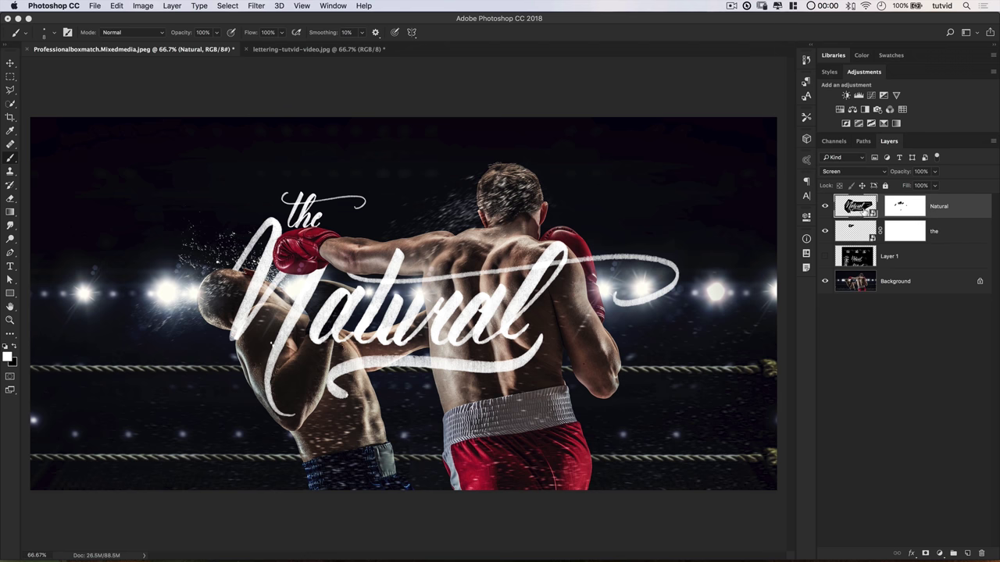
pyautogui.click(967, 552)
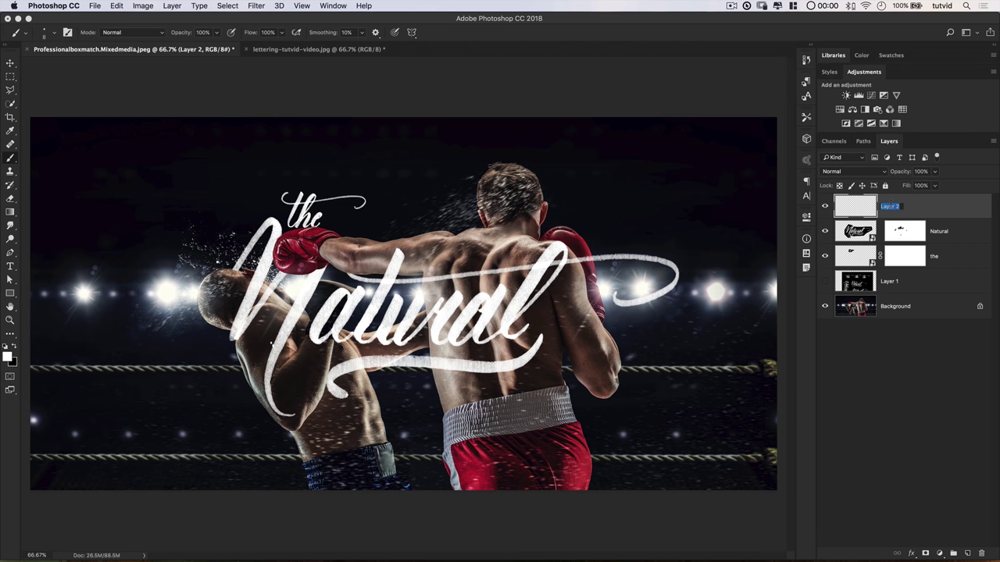
# - Name the new layer 'shadows' and zoom to 400% on the red glove
pyautogui.write('shadows')
pyautogui.press('Return')
pyautogui.press('z')
pyautogui.click(297, 234)
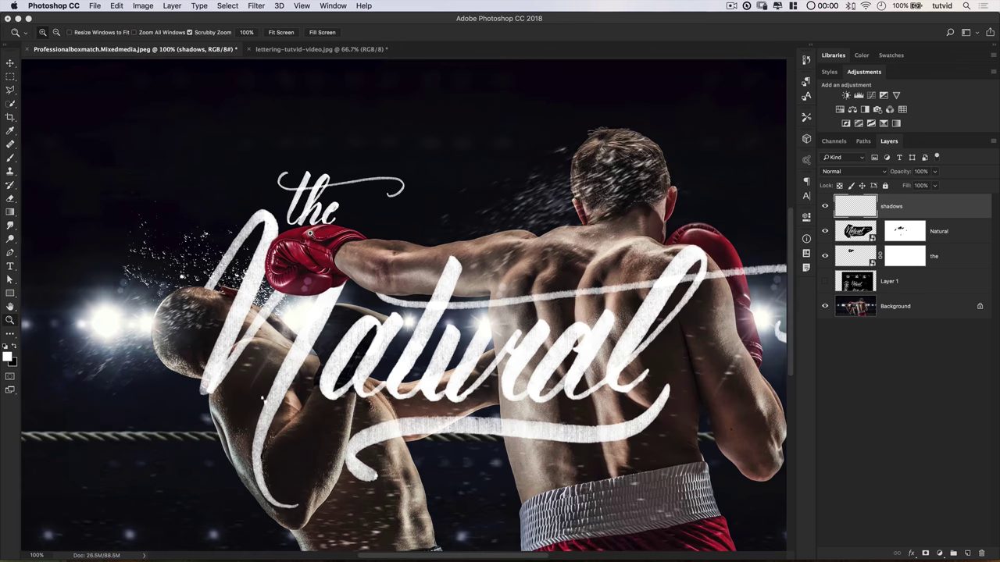
pyautogui.moveTo(310, 232); pyautogui.dragTo(412, 312)
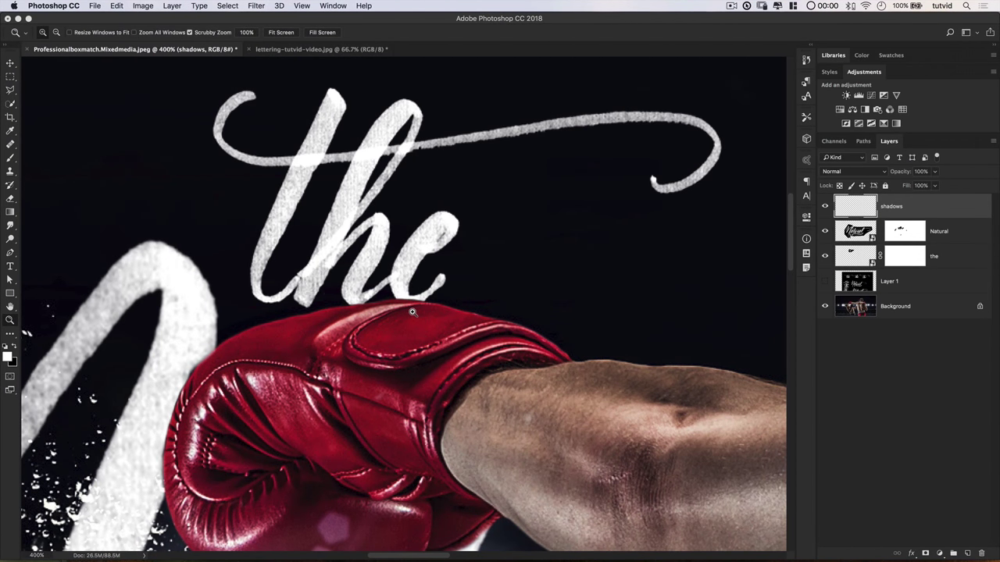
# - Set up a black brush at size 40 for painting shadows
pyautogui.press('b')
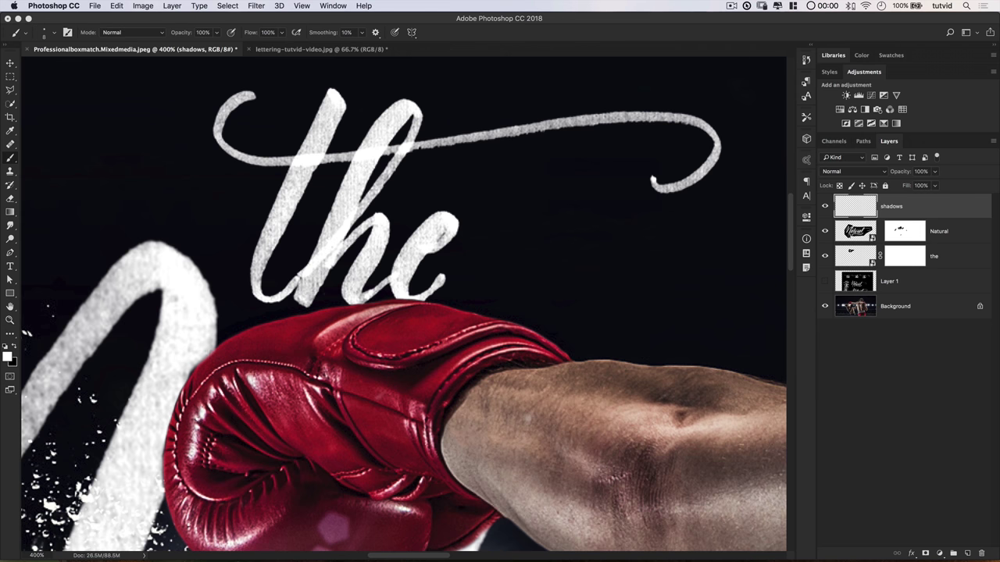
pyautogui.click(15, 345)
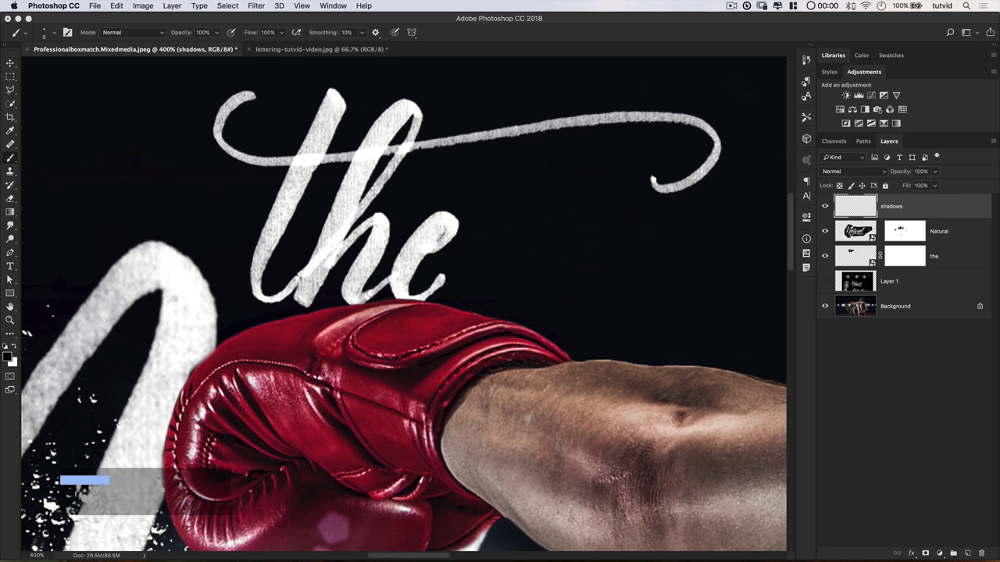
pyautogui.press(']')
pyautogui.press(']')
pyautogui.press(']')
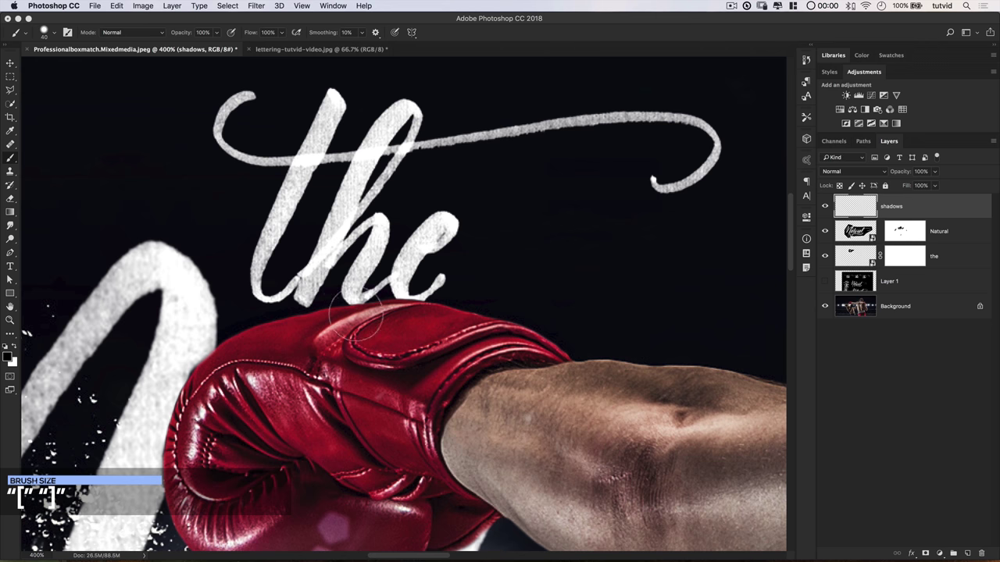
pyautogui.press(']')
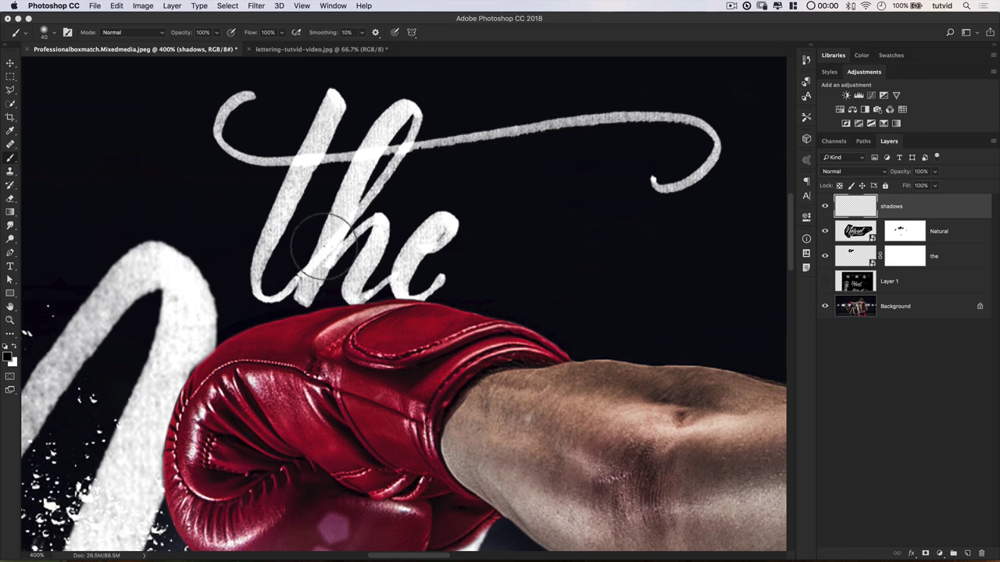
pyautogui.rightClick(347, 270)
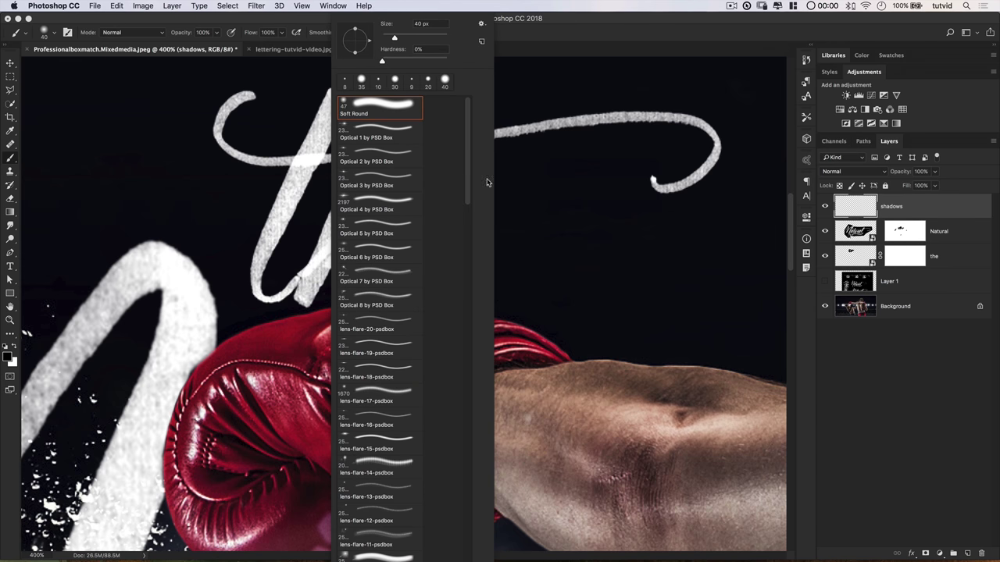
pyautogui.click(547, 262)
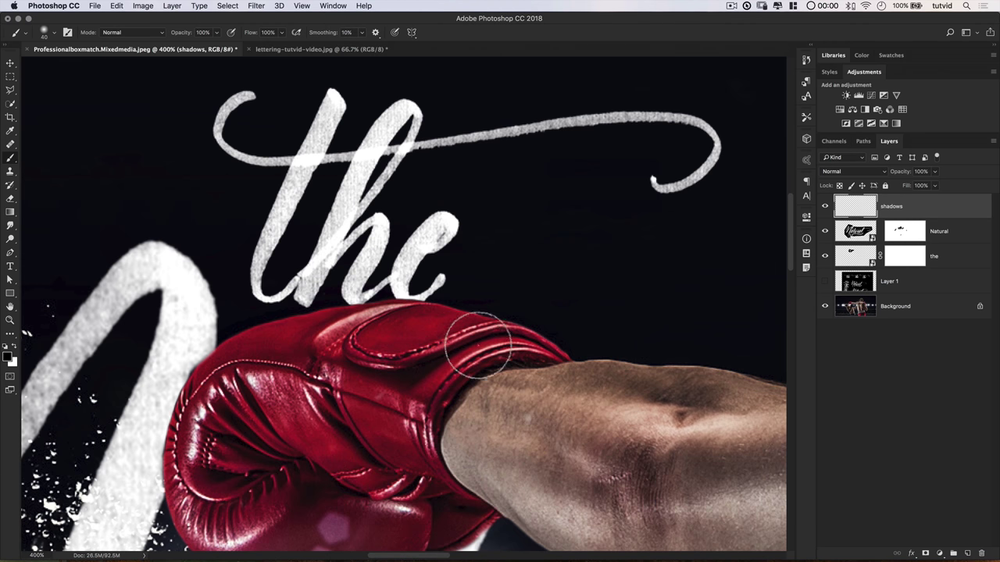
# - Paint soft shadows at 14% opacity along the glove's top and left edges
pyautogui.moveTo(357, 323)
pyautogui.mouseDown()
pyautogui.moveTo(367, 331)
pyautogui.moveTo(357, 335)
pyautogui.moveTo(362, 323)
pyautogui.mouseUp()
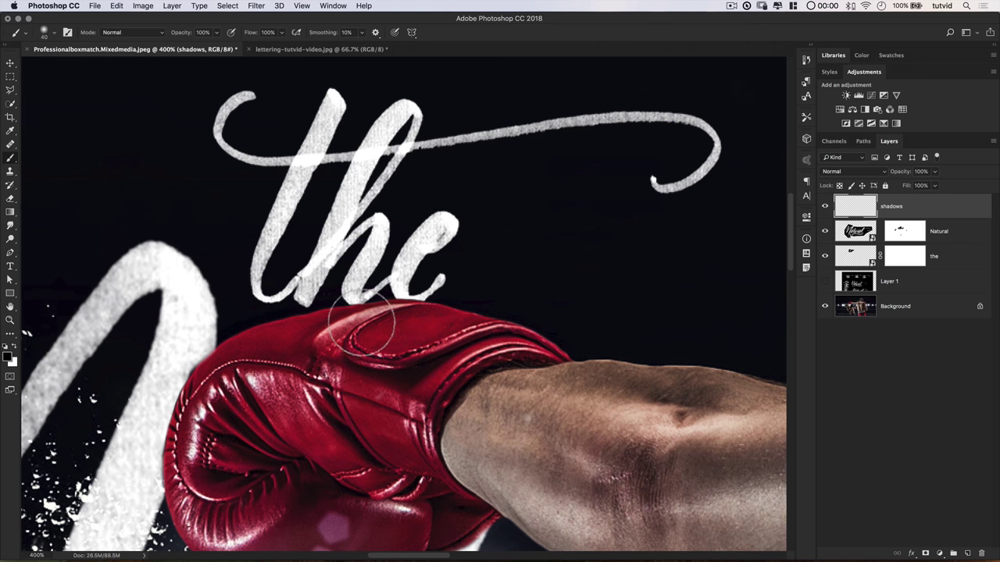
pyautogui.moveTo(180, 37)
pyautogui.mouseDown()
pyautogui.moveTo(143, 38)
pyautogui.moveTo(181, 39)
pyautogui.mouseUp()
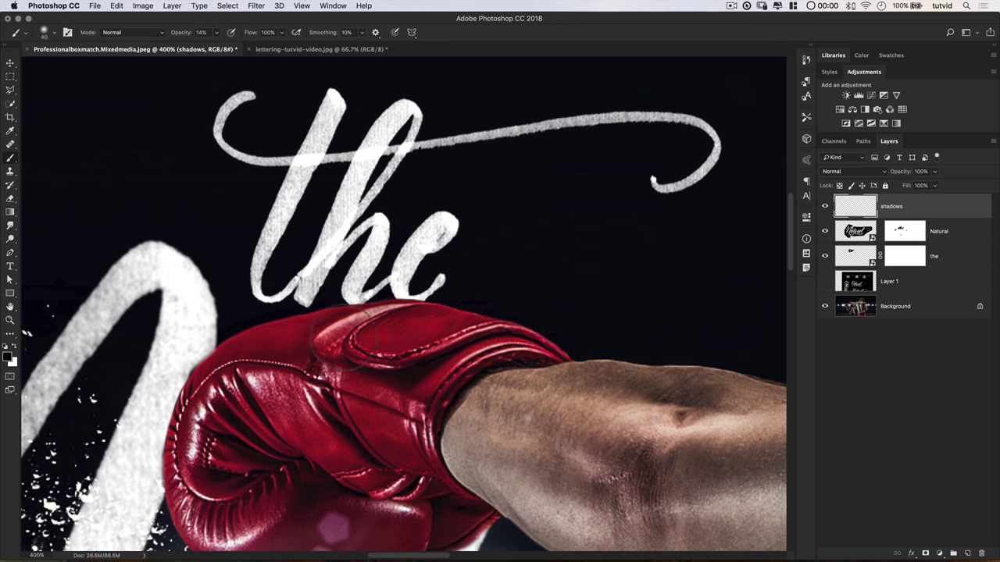
pyautogui.moveTo(353, 327)
pyautogui.mouseDown()
pyautogui.moveTo(409, 306)
pyautogui.moveTo(384, 306)
pyautogui.moveTo(415, 308)
pyautogui.mouseUp()
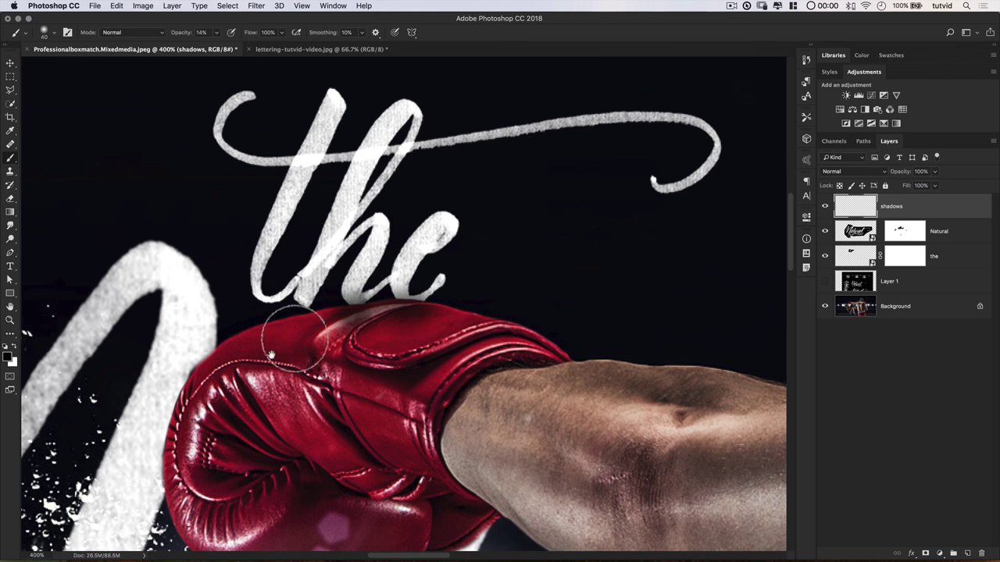
pyautogui.scroll(-10, 281, 334)
pyautogui.hscroll(-10, 281, 334)
pyautogui.moveTo(363, 231)
pyautogui.mouseDown()
pyautogui.moveTo(347, 253)
pyautogui.moveTo(358, 260)
pyautogui.moveTo(343, 263)
pyautogui.moveTo(328, 338)
pyautogui.moveTo(334, 288)
pyautogui.moveTo(333, 364)
pyautogui.moveTo(382, 236)
pyautogui.moveTo(334, 278)
pyautogui.moveTo(320, 391)
pyautogui.mouseUp()
# - Pan along the arm and lettering to check where the shadows fall
pyautogui.scroll(-8, 426, 258)
pyautogui.hscroll(-3, 425, 258)
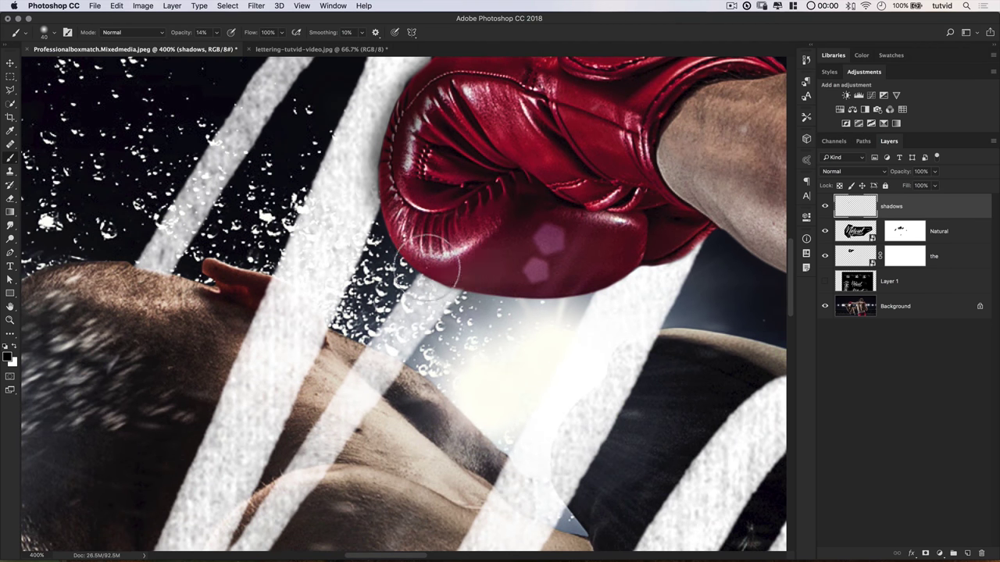
pyautogui.hscroll(10, 499, 264)
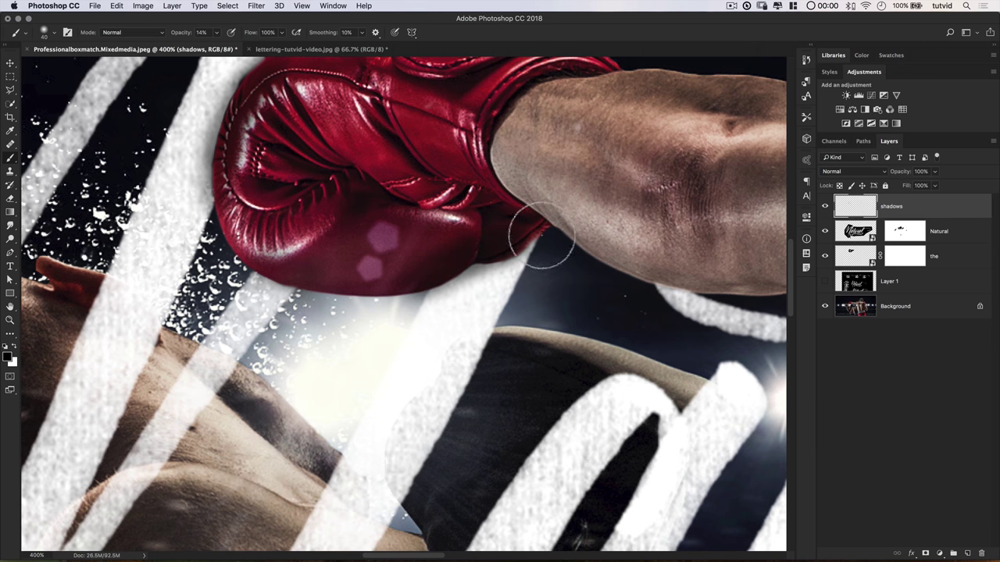
pyautogui.hscroll(-20, 383, 237)
pyautogui.scroll(-3, 383, 236)
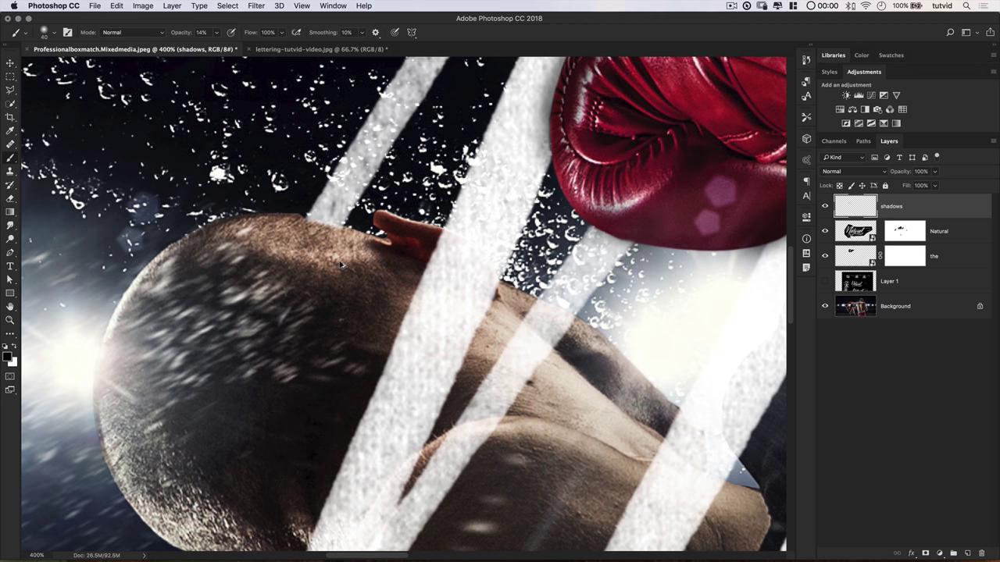
pyautogui.scroll(-10, 372, 303)
pyautogui.hscroll(5, 373, 303)
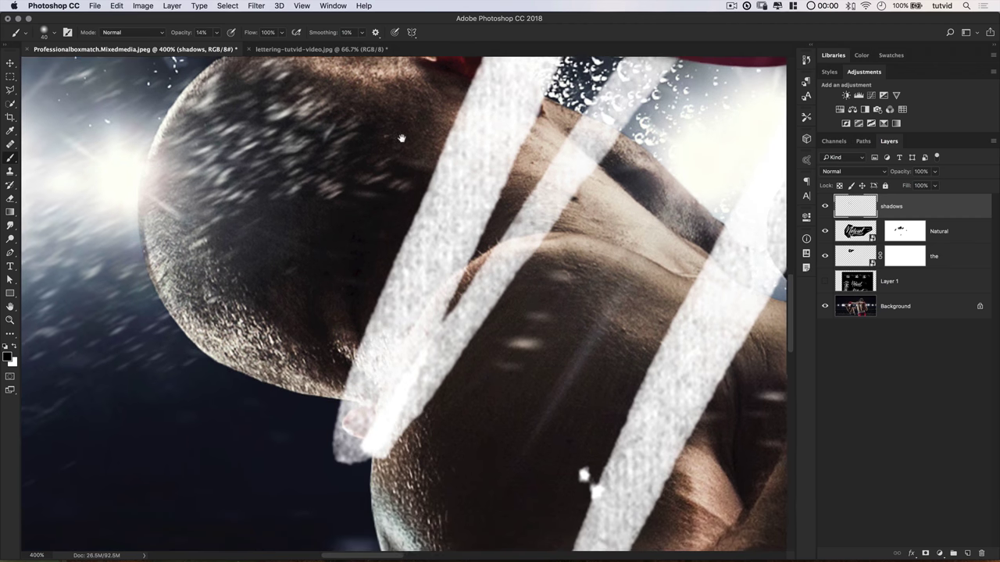
pyautogui.scroll(-5, 477, 328)
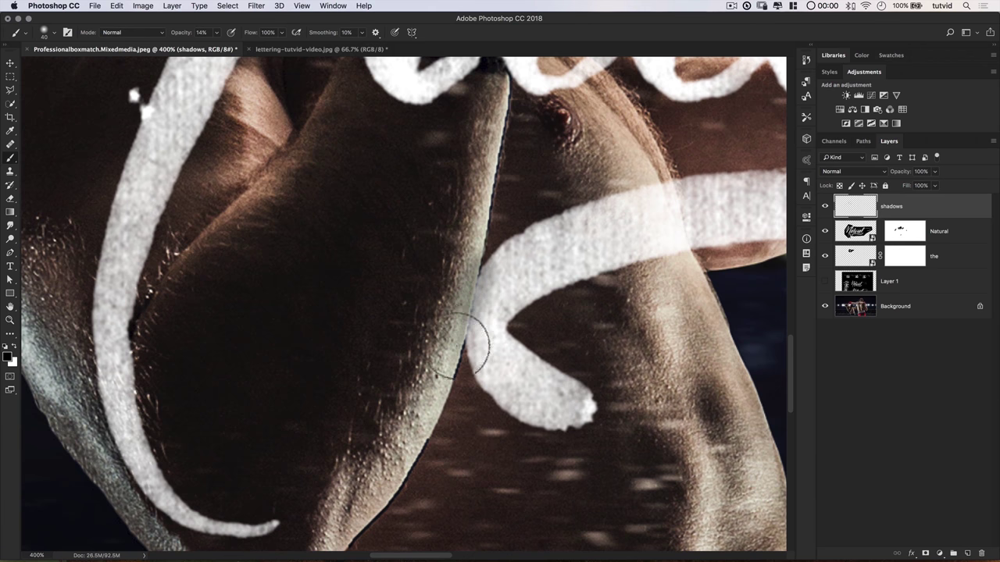
pyautogui.scroll(10, 321, 327)
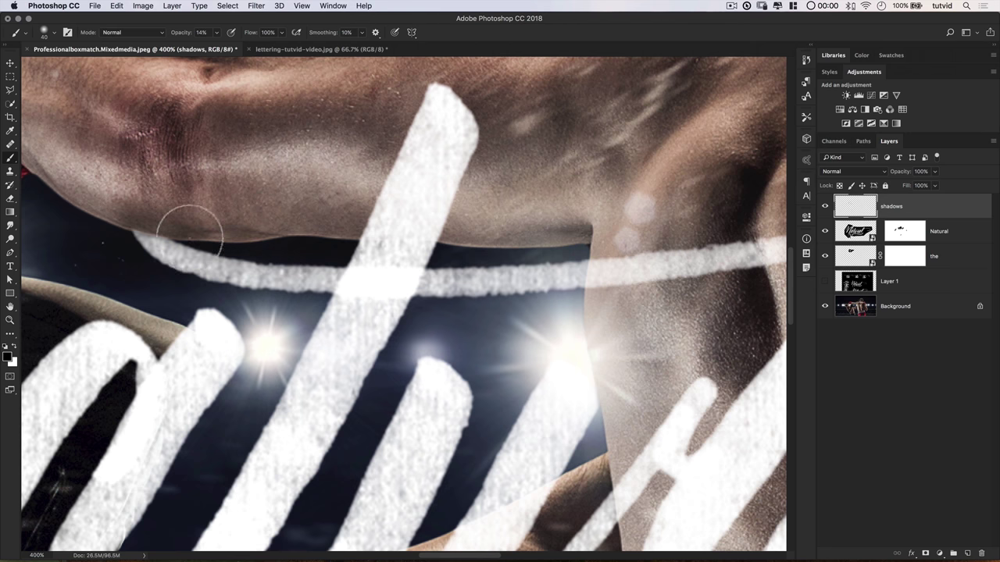
pyautogui.moveTo(344, 255); pyautogui.dragTo(253, 232)
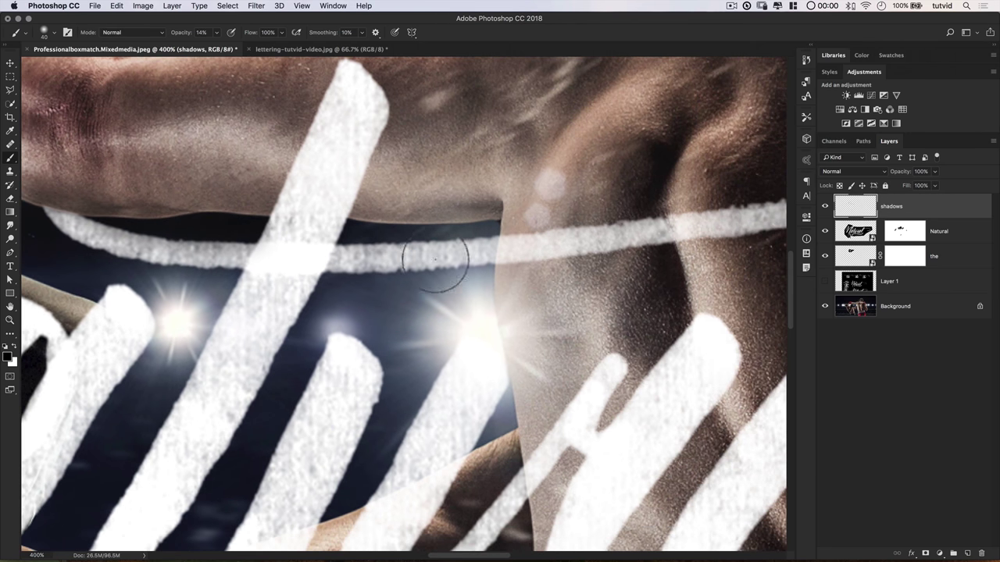
pyautogui.moveTo(480, 300); pyautogui.dragTo(383, 185)
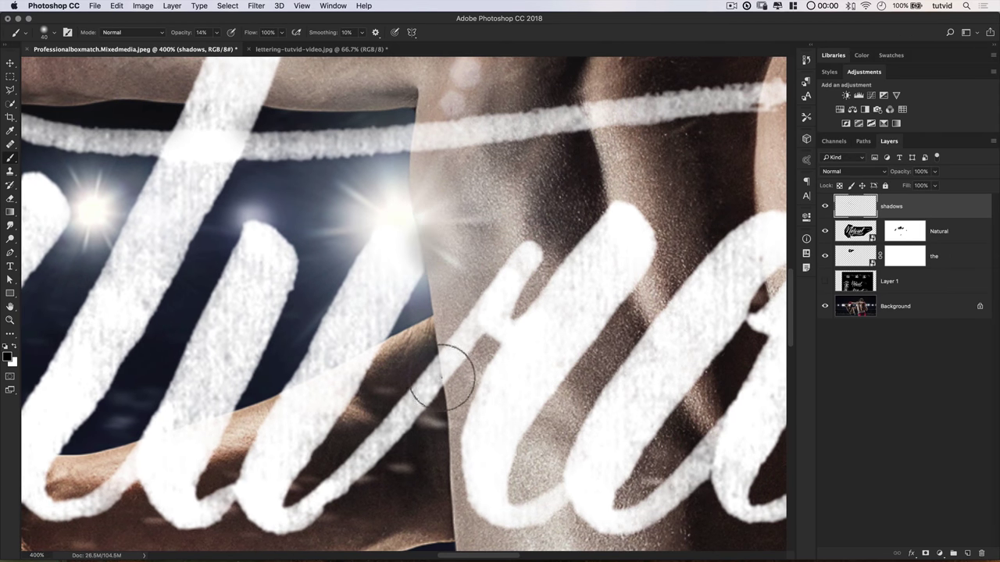
pyautogui.moveTo(431, 268)
pyautogui.mouseDown()
pyautogui.moveTo(383, 180)
pyautogui.moveTo(277, 209)
pyautogui.mouseUp()
pyautogui.scroll(-5, 278, 210)
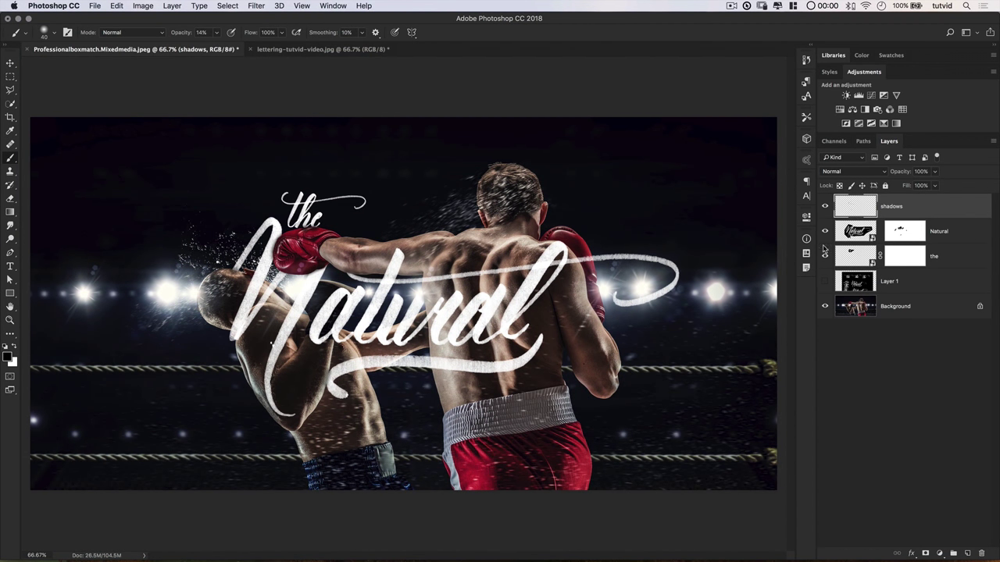
# - Try Color Range on the Natural layer, cancel it, and hide the Background photo
pyautogui.click(855, 233)
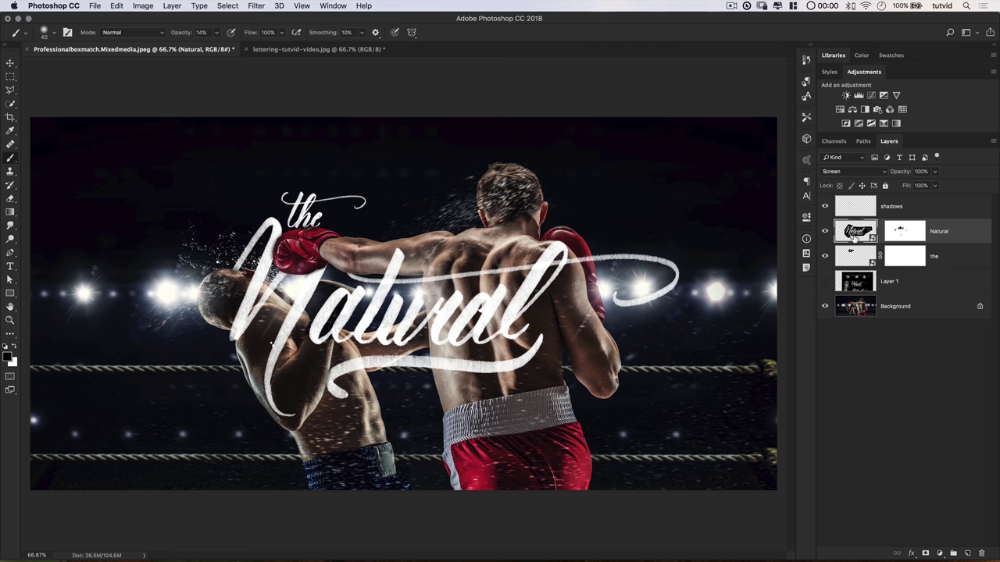
pyautogui.click(232, 7)
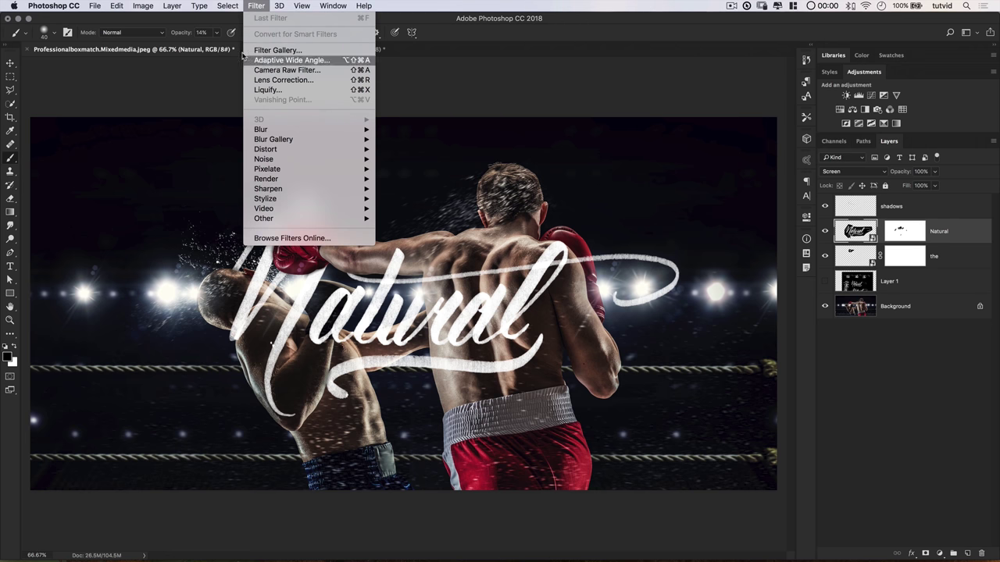
pyautogui.click(246, 111)
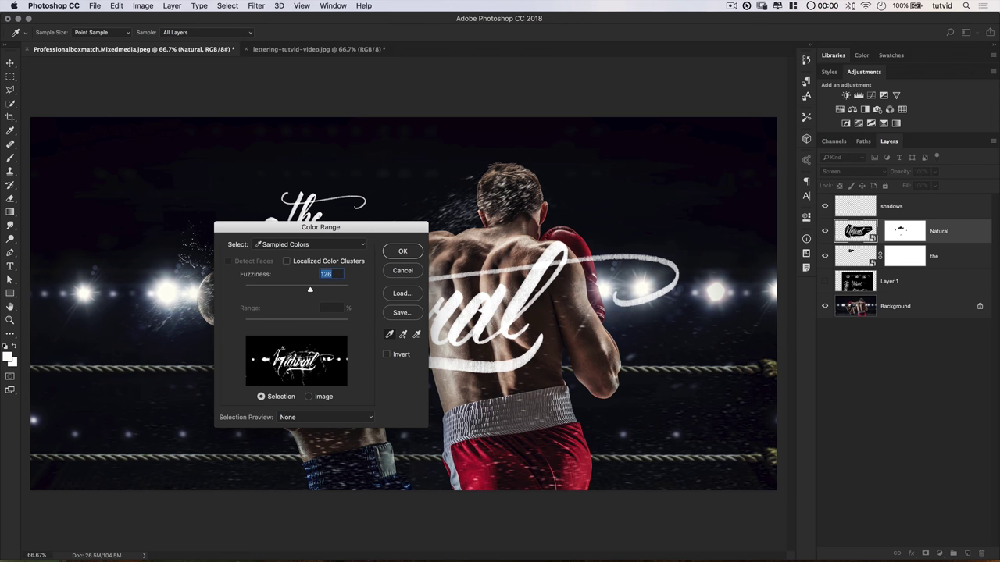
pyautogui.moveTo(310, 291); pyautogui.dragTo(313, 290)
pyautogui.click(403, 271)
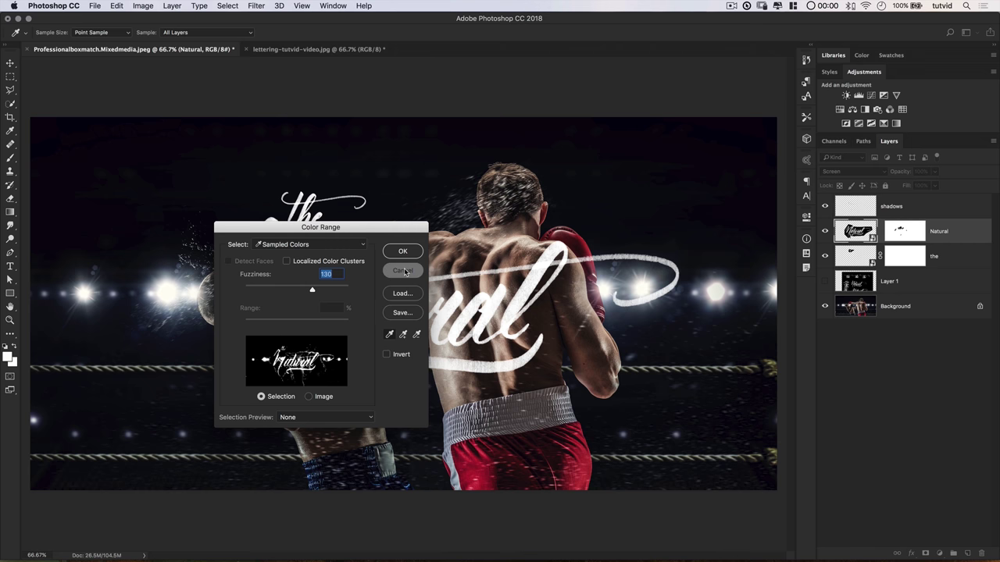
pyautogui.click(825, 307)
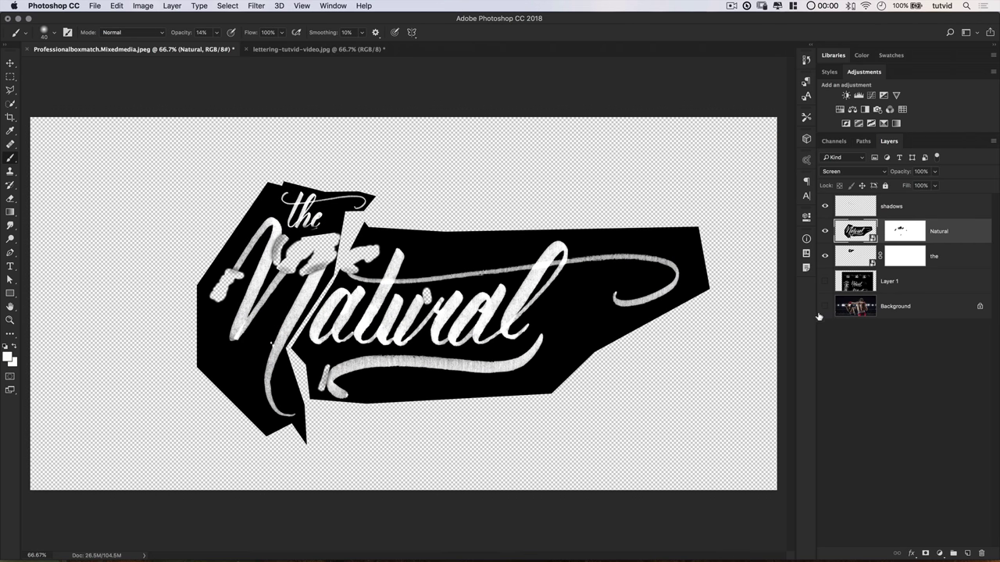
# - Select the white lettering with Color Range at Fuzziness 170
pyautogui.click(228, 7)
pyautogui.click(227, 7)
pyautogui.click(229, 7)
pyautogui.click(243, 112)
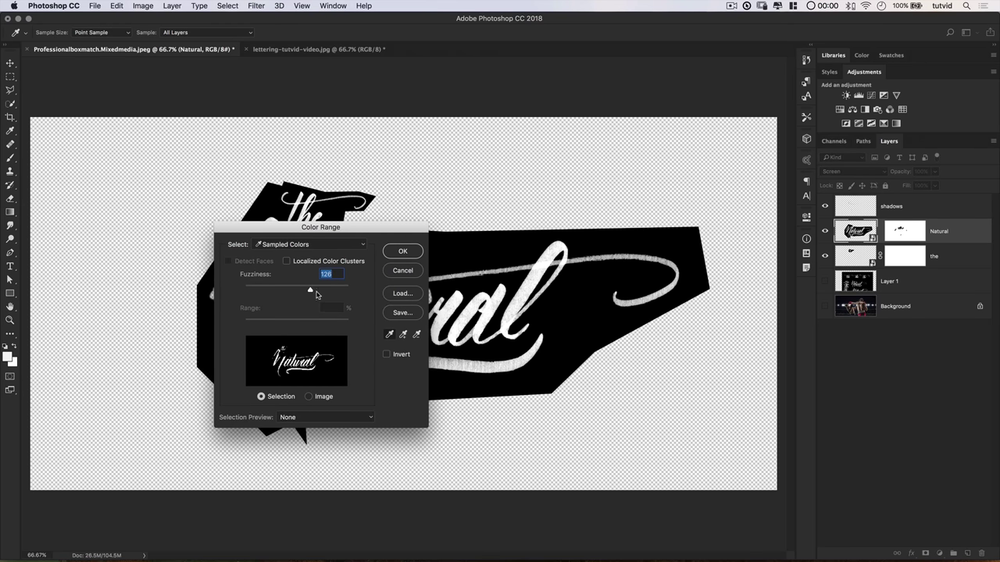
pyautogui.moveTo(317, 294)
pyautogui.mouseDown()
pyautogui.moveTo(329, 293)
pyautogui.moveTo(307, 291)
pyautogui.moveTo(334, 290)
pyautogui.mouseUp()
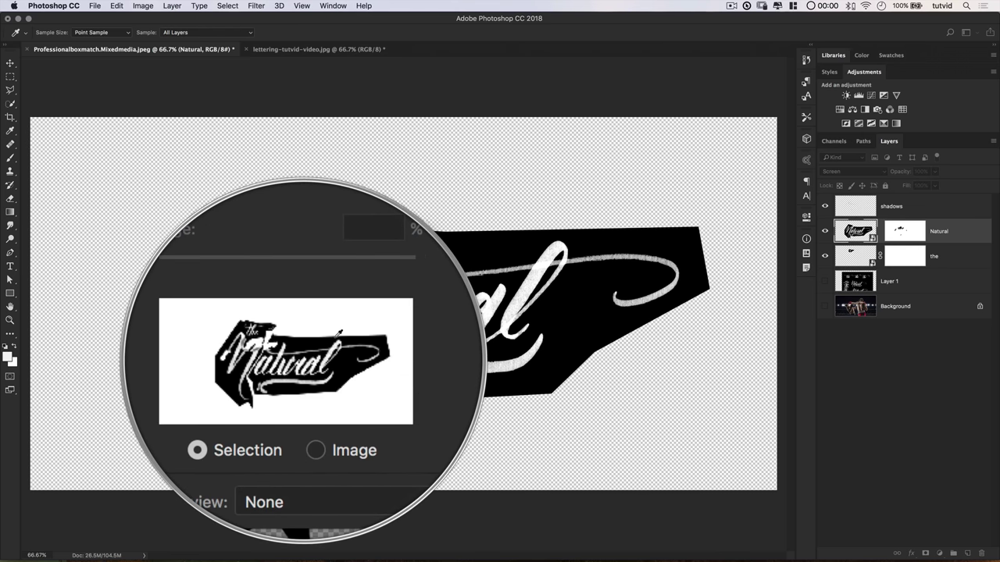
pyautogui.press('Return')
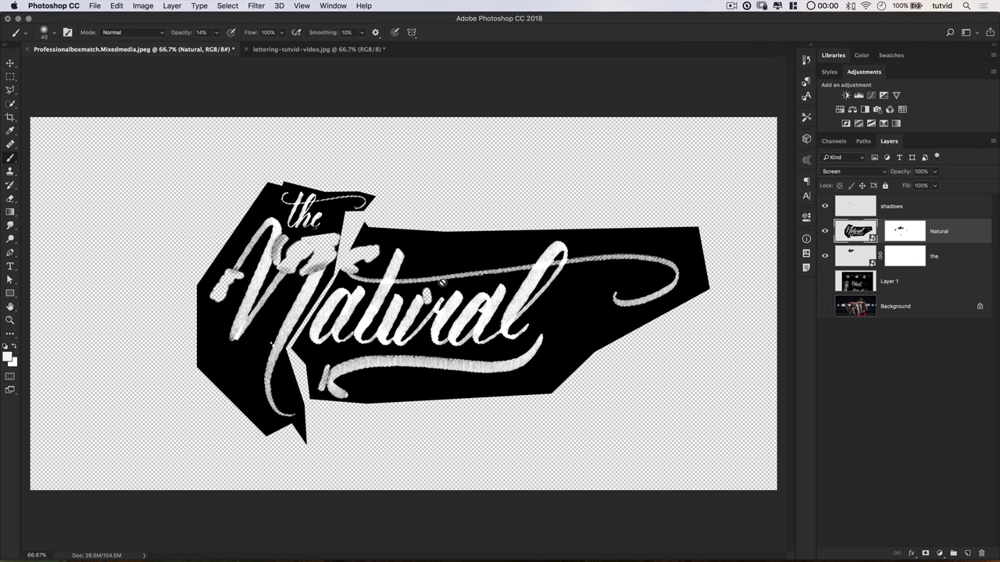
# - Show the Background again and mask the shadows layer with Reveal Selection
pyautogui.click(824, 306)
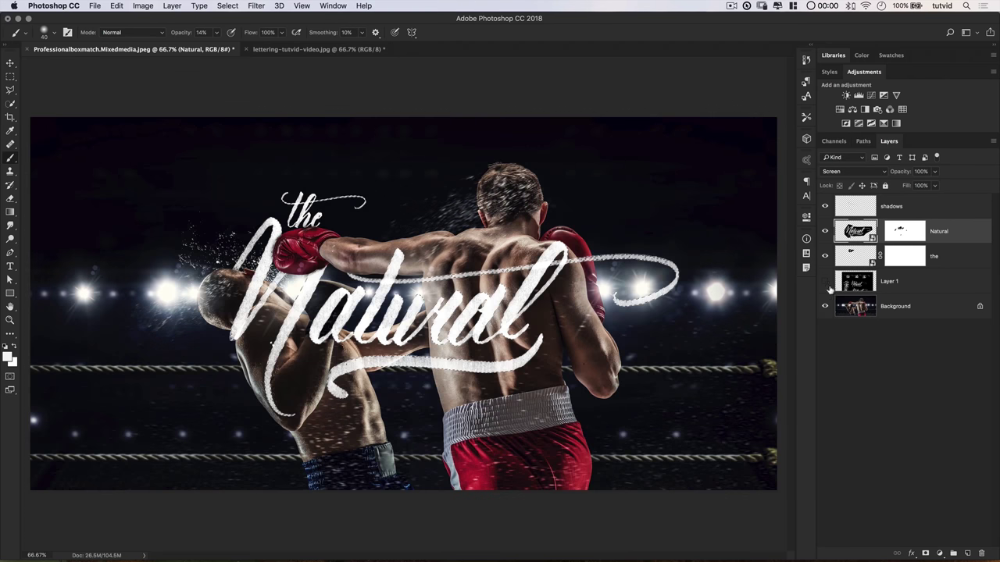
pyautogui.click(861, 206)
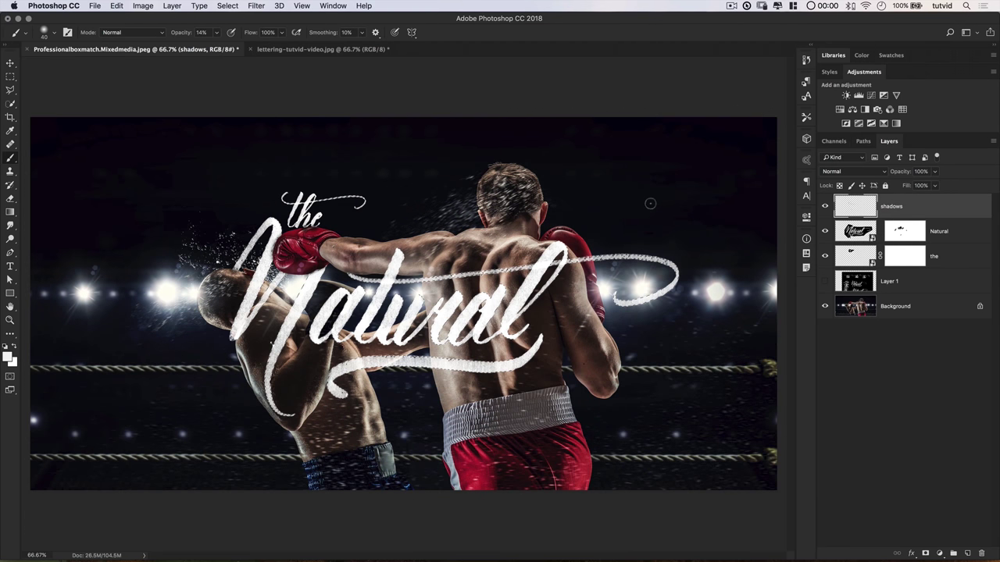
pyautogui.click(174, 7)
pyautogui.moveTo(215, 175)
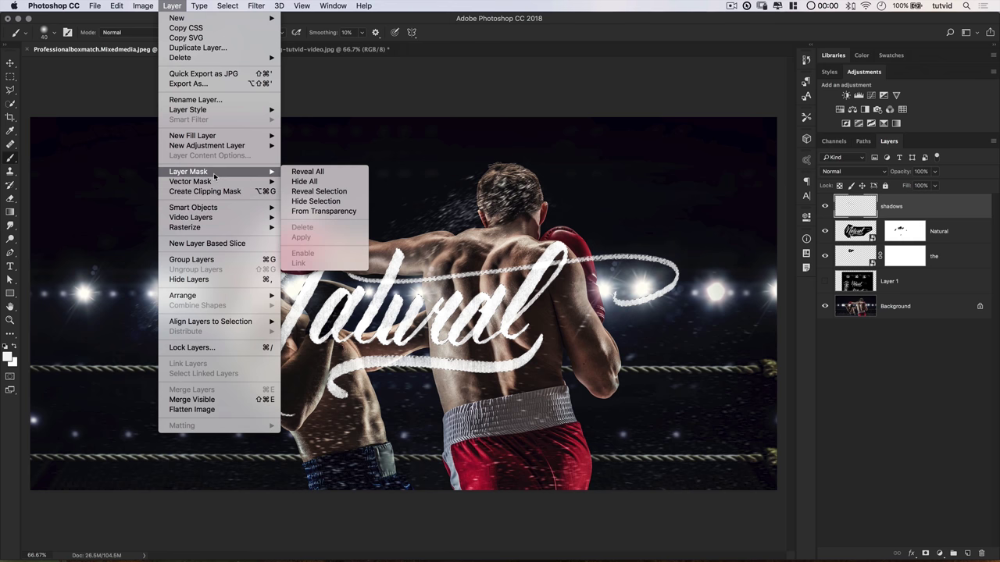
pyautogui.click(316, 192)
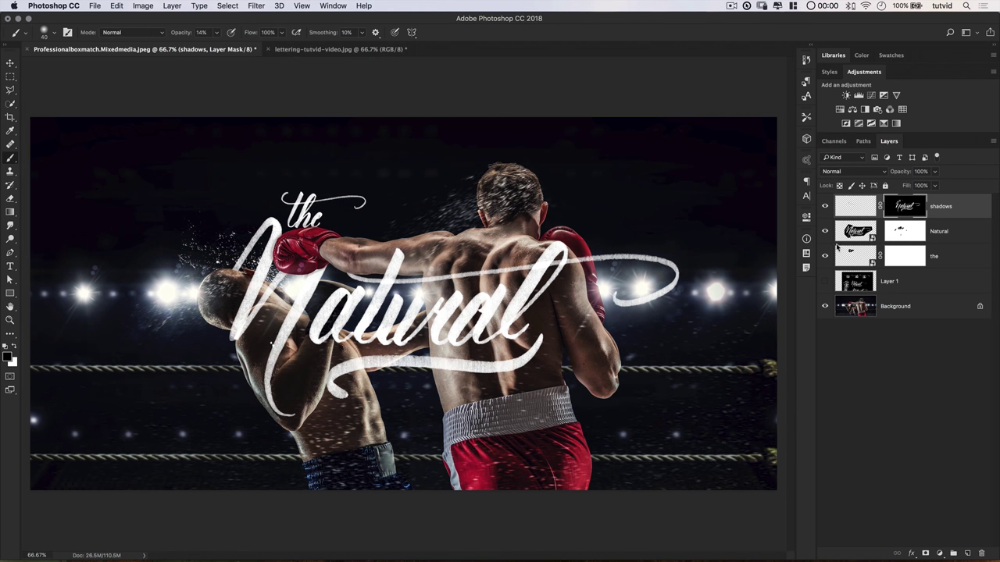
pyautogui.click(825, 206)
pyautogui.click(825, 206)
pyautogui.click(825, 206)
pyautogui.click(824, 206)
# - Lower the shadows layer opacity to 63% and compare the result
pyautogui.moveTo(910, 177)
pyautogui.mouseDown()
pyautogui.moveTo(894, 173)
pyautogui.moveTo(904, 173)
pyautogui.mouseUp()
pyautogui.click(826, 207)
pyautogui.click(827, 206)
# - Add a Selective Color layer over the photo: Neutrals Black +21, Blacks Black −10
pyautogui.press('v')
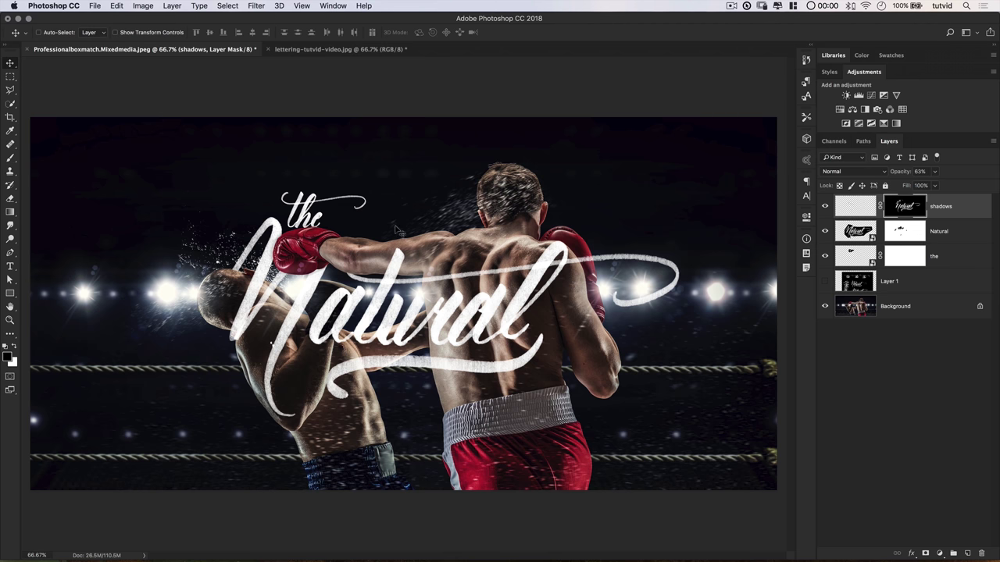
pyautogui.click(908, 304)
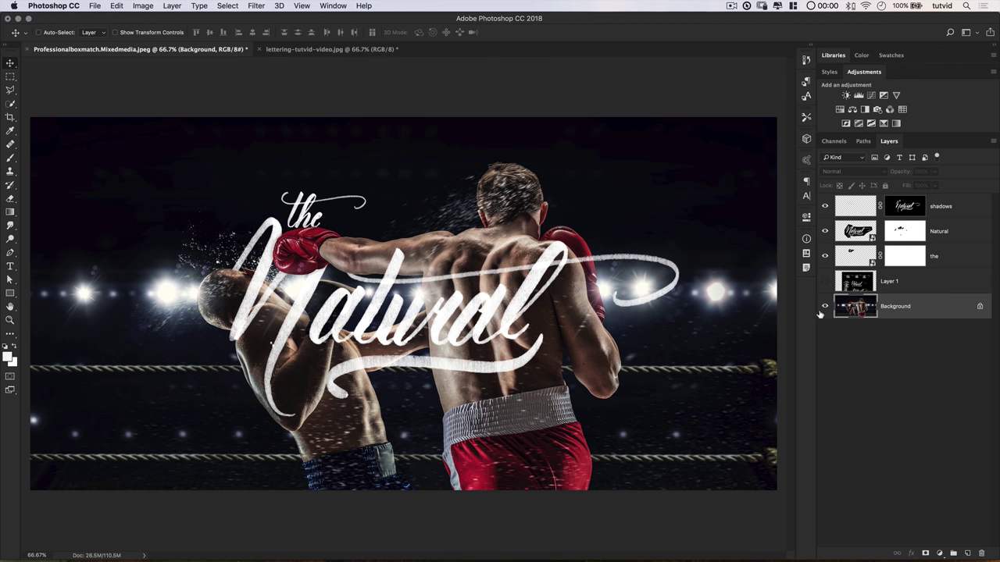
pyautogui.click(896, 123)
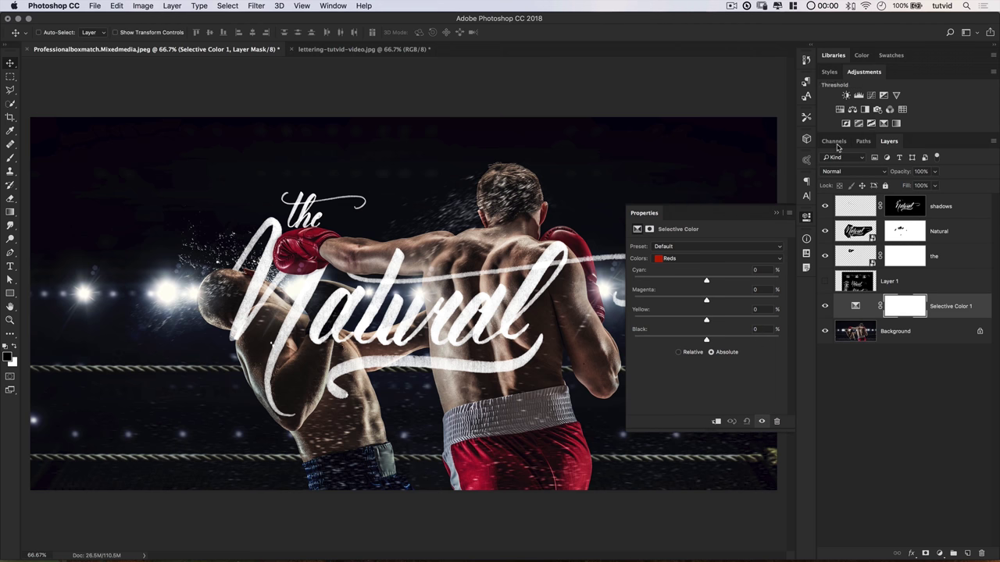
pyautogui.click(712, 259)
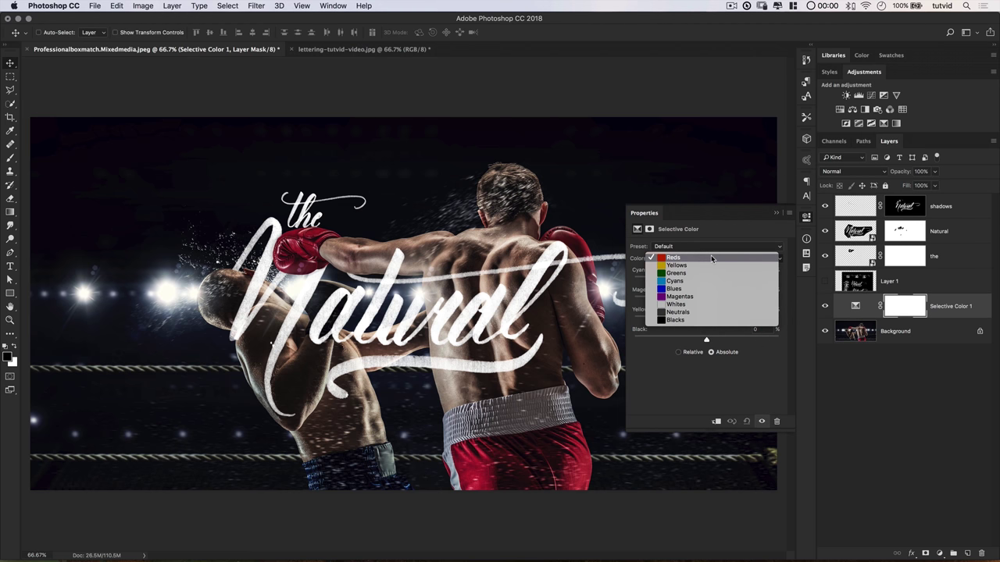
pyautogui.click(688, 312)
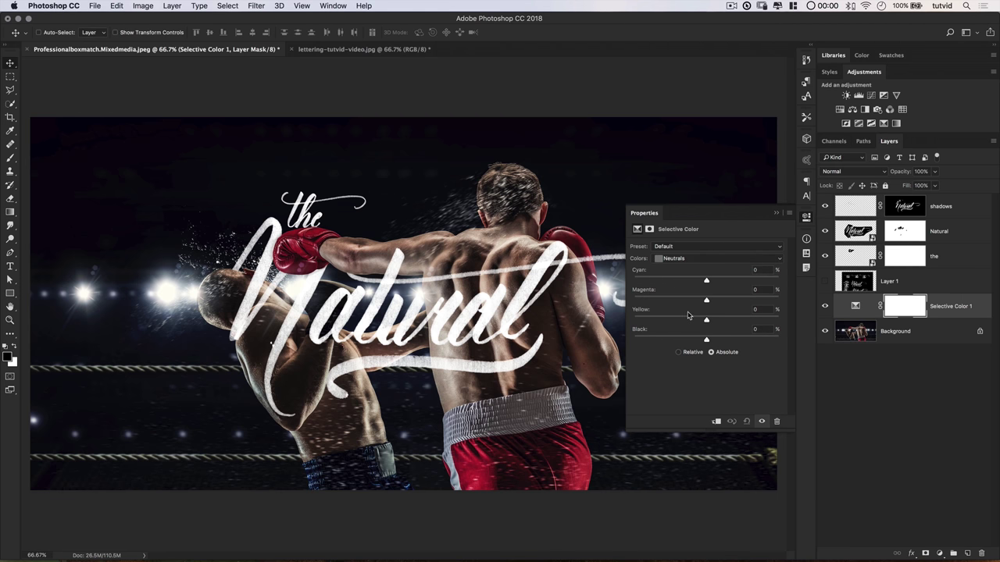
pyautogui.moveTo(707, 341); pyautogui.dragTo(720, 343)
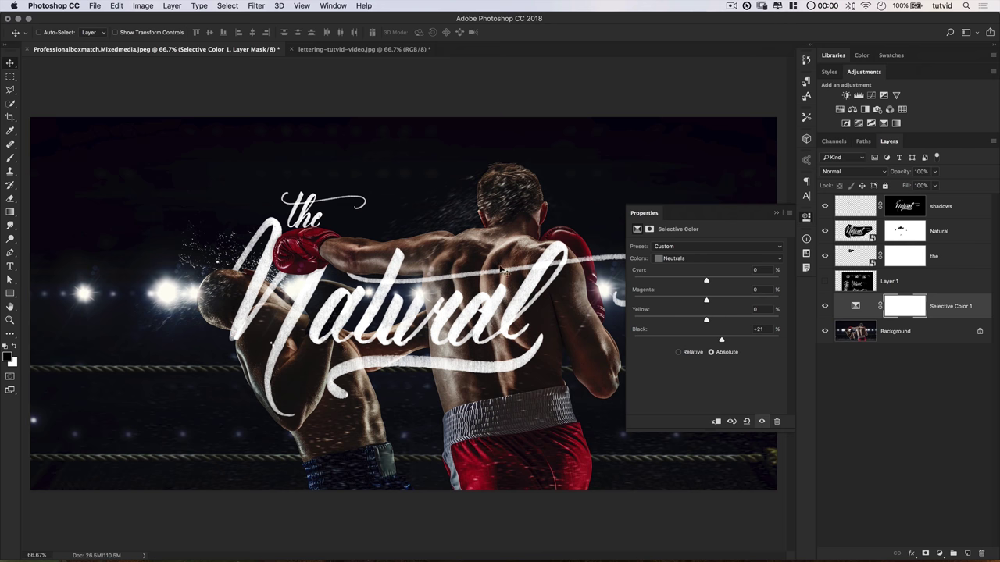
pyautogui.click(677, 261)
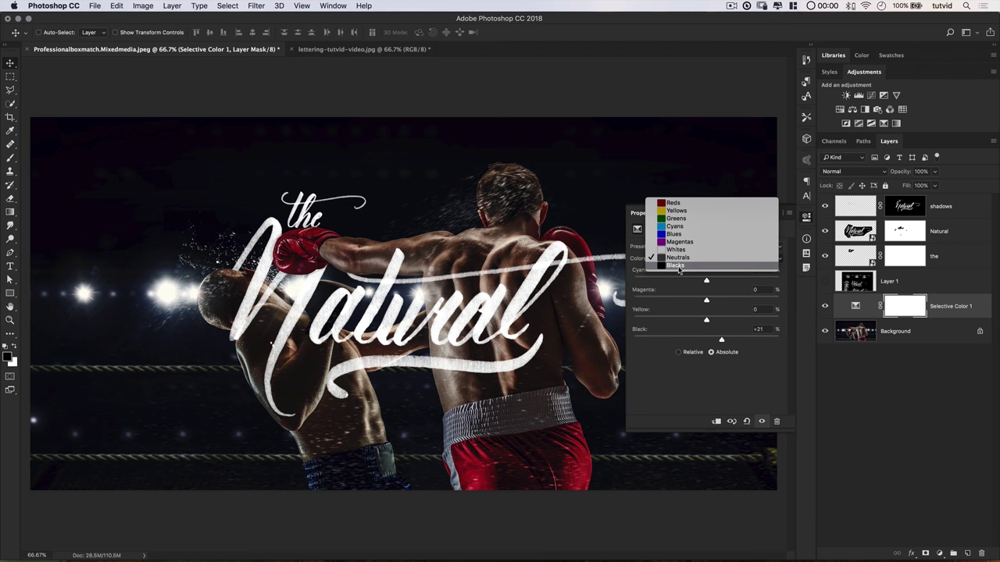
pyautogui.click(678, 267)
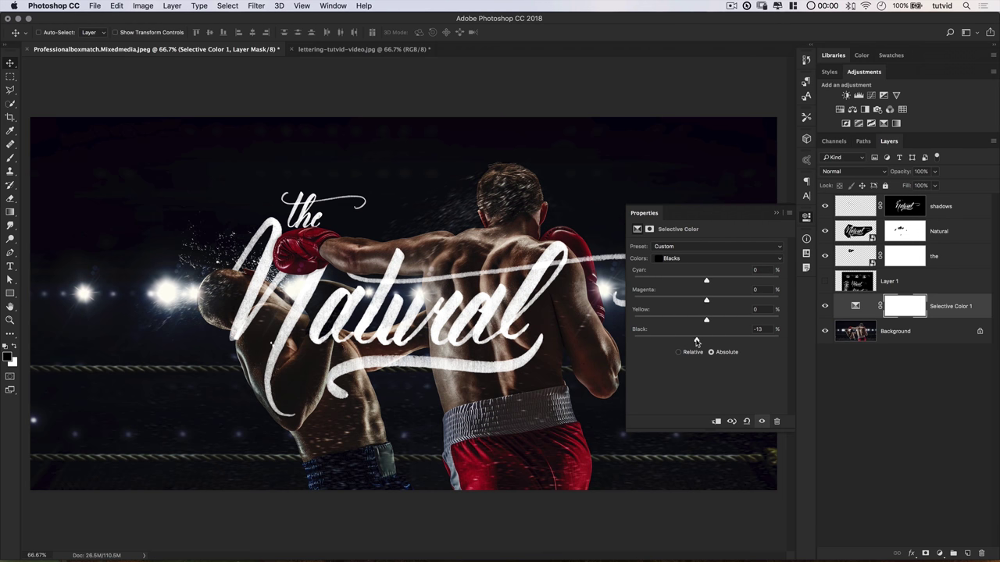
pyautogui.moveTo(696, 342); pyautogui.dragTo(696, 341)
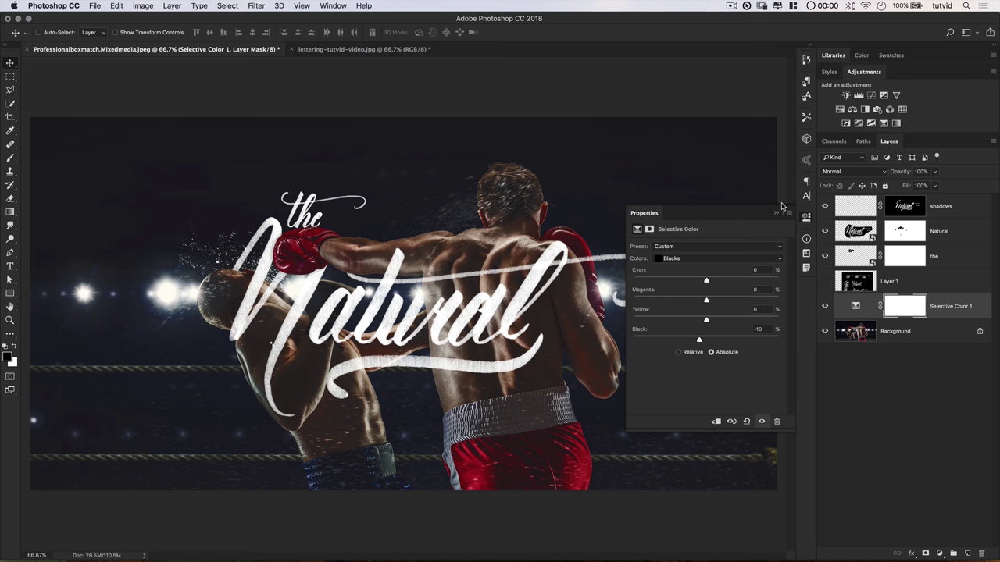
pyautogui.click(806, 217)
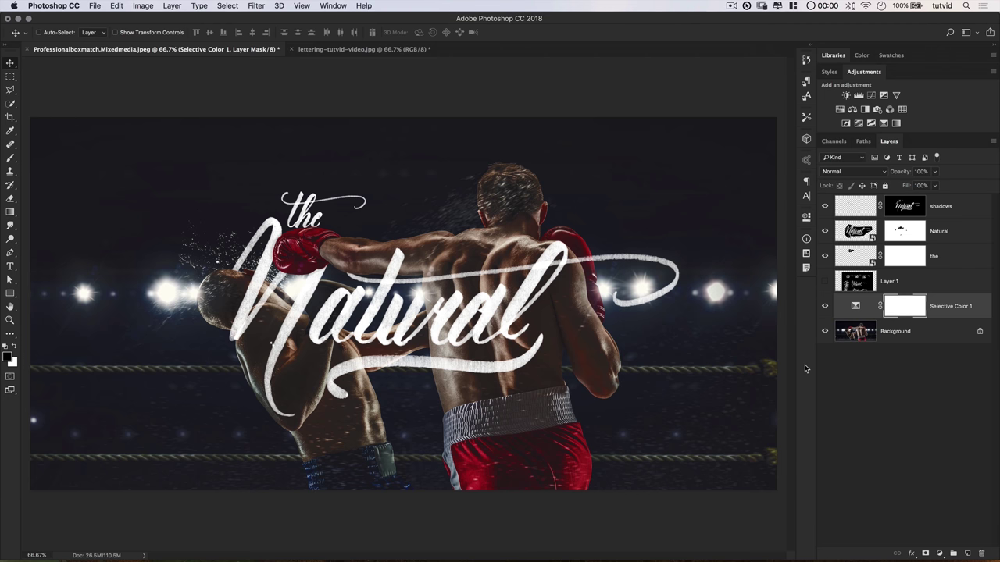
# - Add a Curves layer that lifts blacks to 10, deepens shadows and brightens upper tones
pyautogui.click(871, 95)
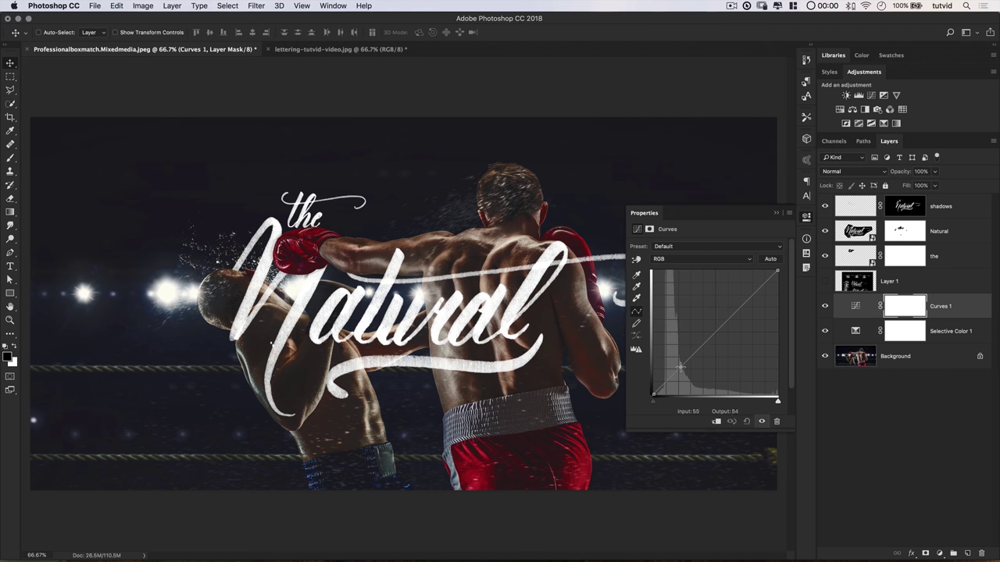
pyautogui.click(680, 365)
pyautogui.moveTo(678, 369); pyautogui.dragTo(680, 377)
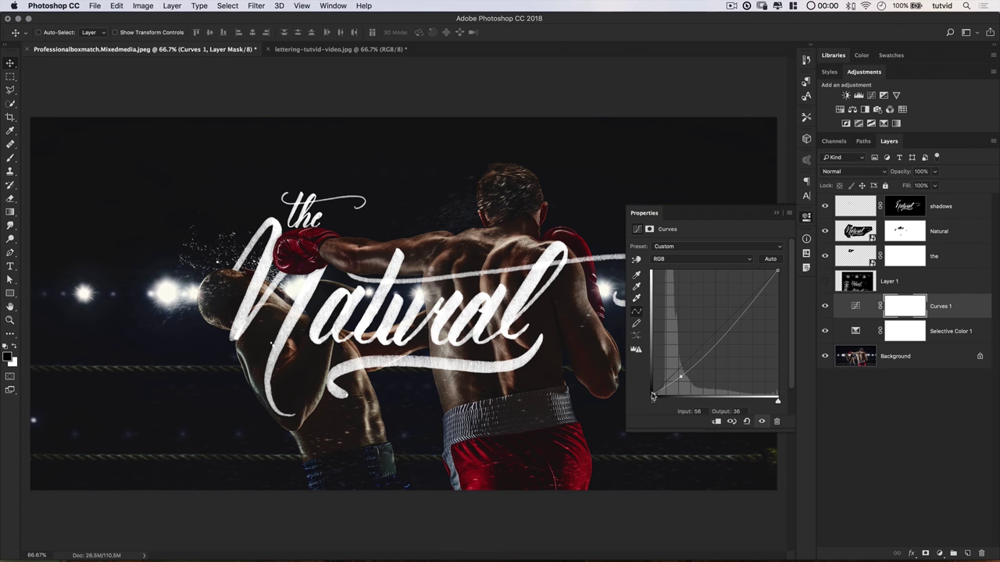
pyautogui.moveTo(653, 394); pyautogui.dragTo(649, 389)
pyautogui.moveTo(731, 329); pyautogui.dragTo(728, 321)
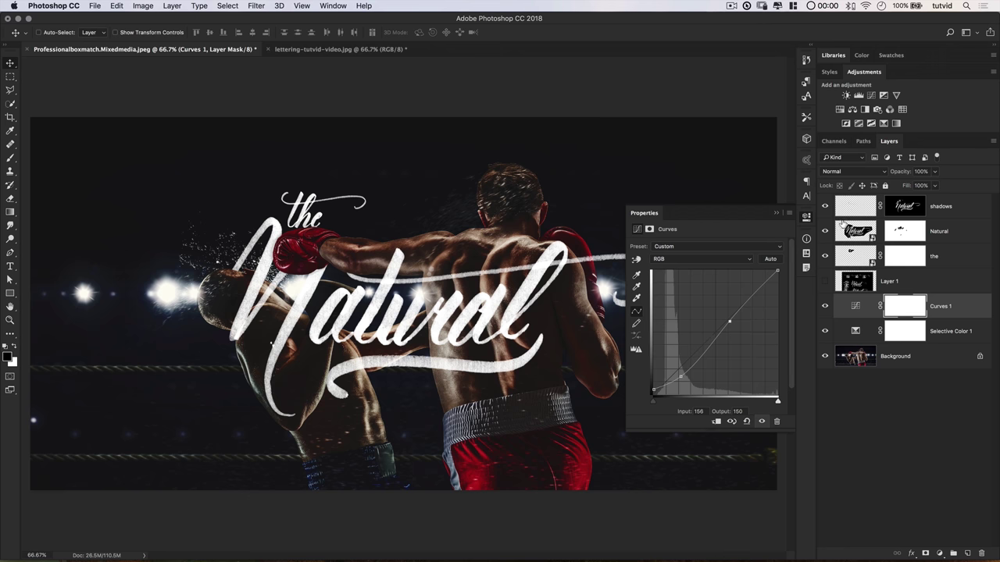
pyautogui.click(825, 306)
pyautogui.click(825, 306)
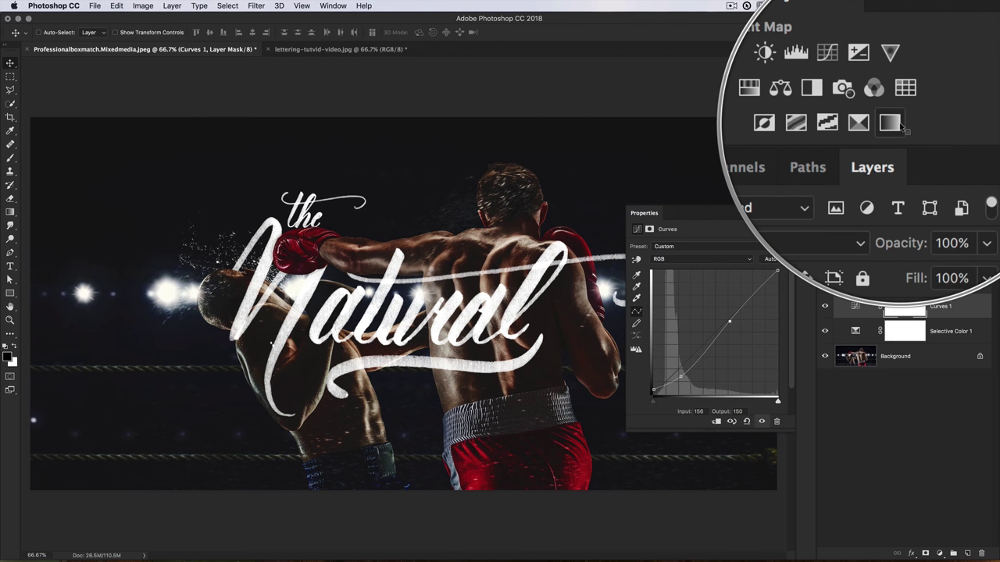
# - Add a Gradient Map and set its left stop to near-black #0e0910
pyautogui.click(897, 123)
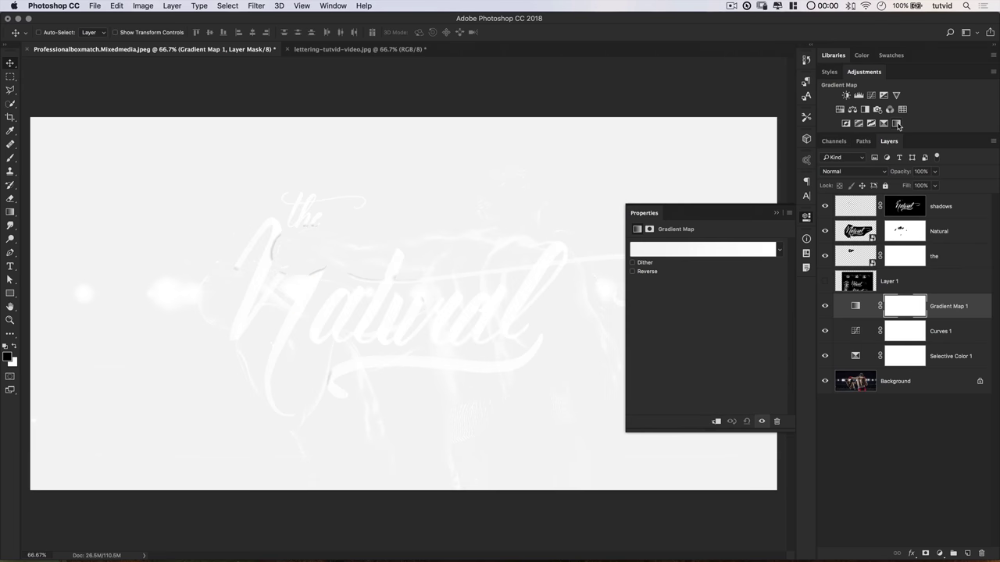
pyautogui.click(684, 246)
pyautogui.click(399, 322)
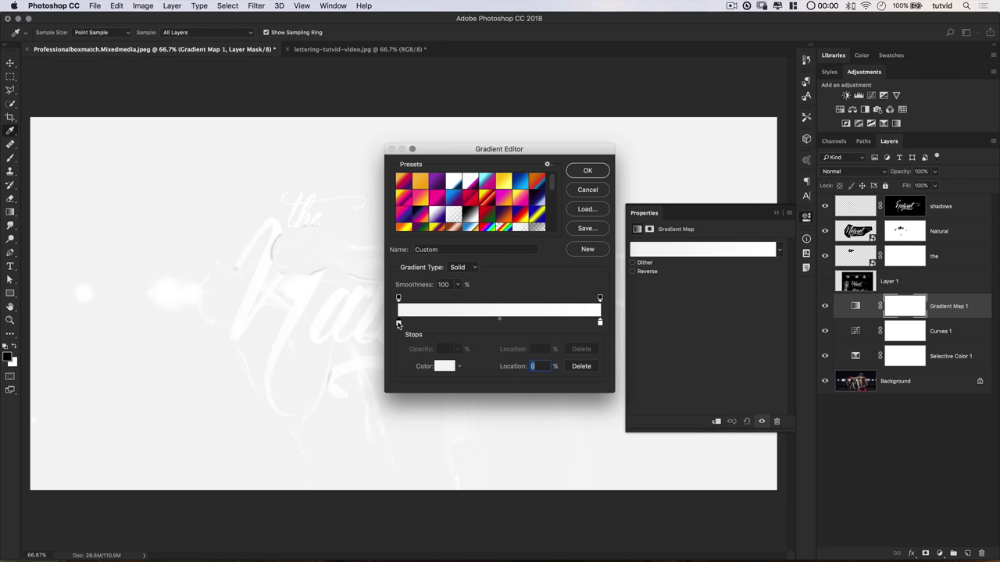
pyautogui.doubleClick(398, 323)
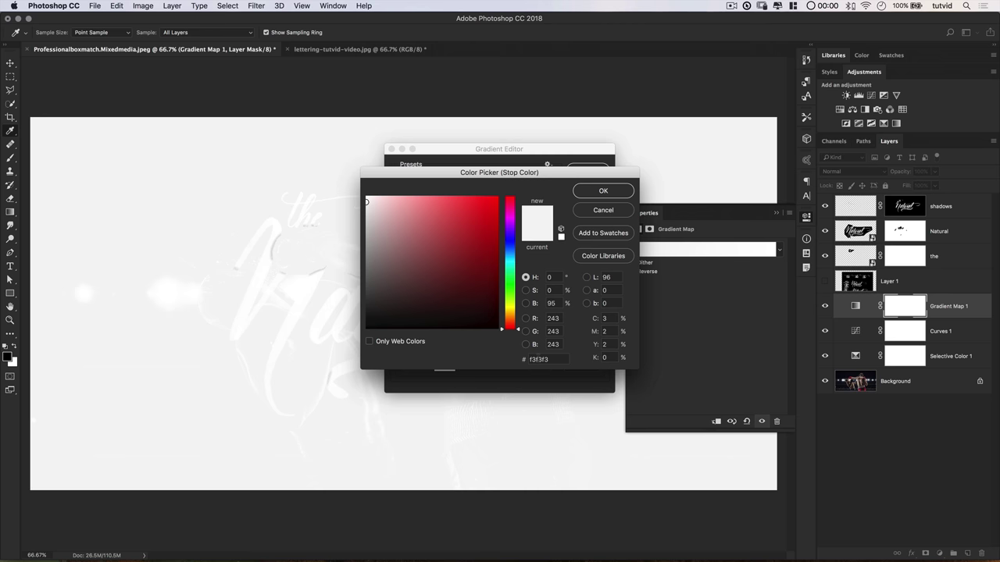
pyautogui.doubleClick(539, 359)
pyautogui.write('0')
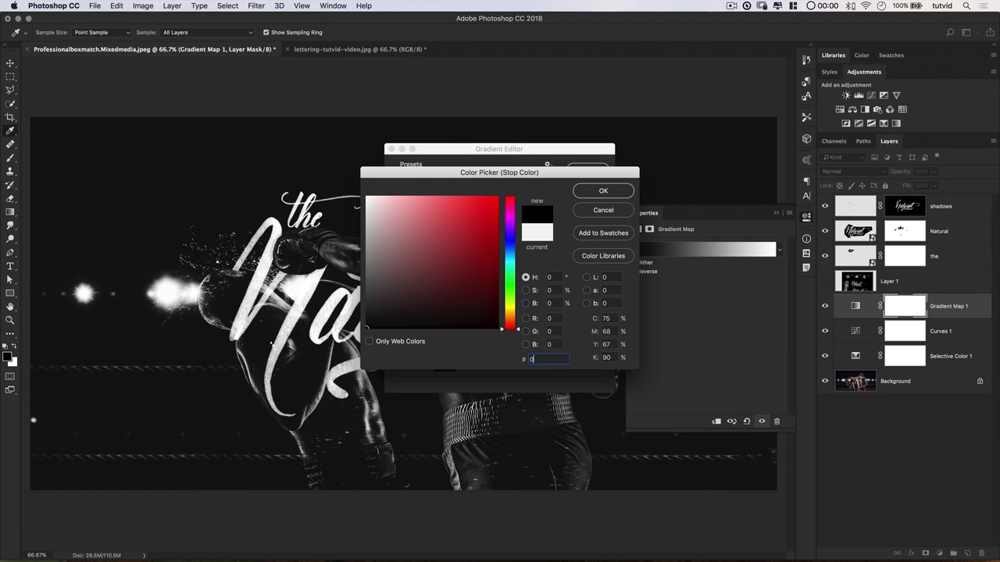
pyautogui.write('e0910')
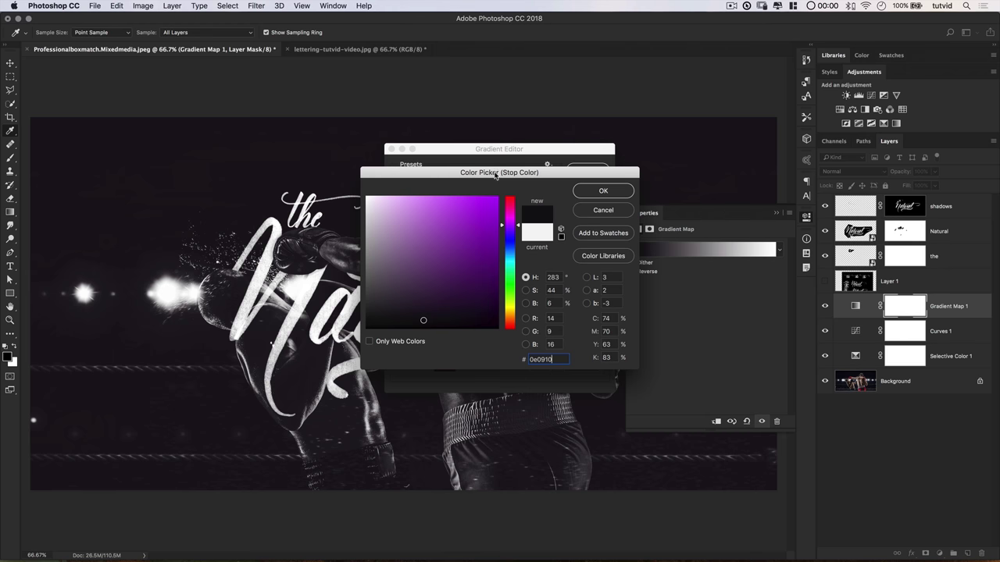
pyautogui.moveTo(495, 176); pyautogui.dragTo(447, 196)
pyautogui.click(555, 212)
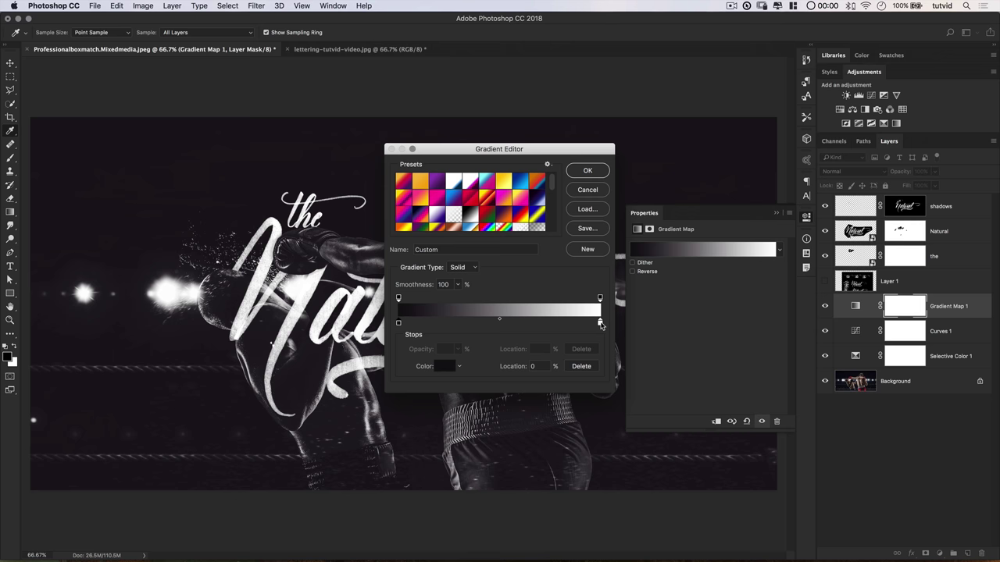
# - Set the right stop to pale blue #95b8ce and apply the gradient
pyautogui.doubleClick(599, 322)
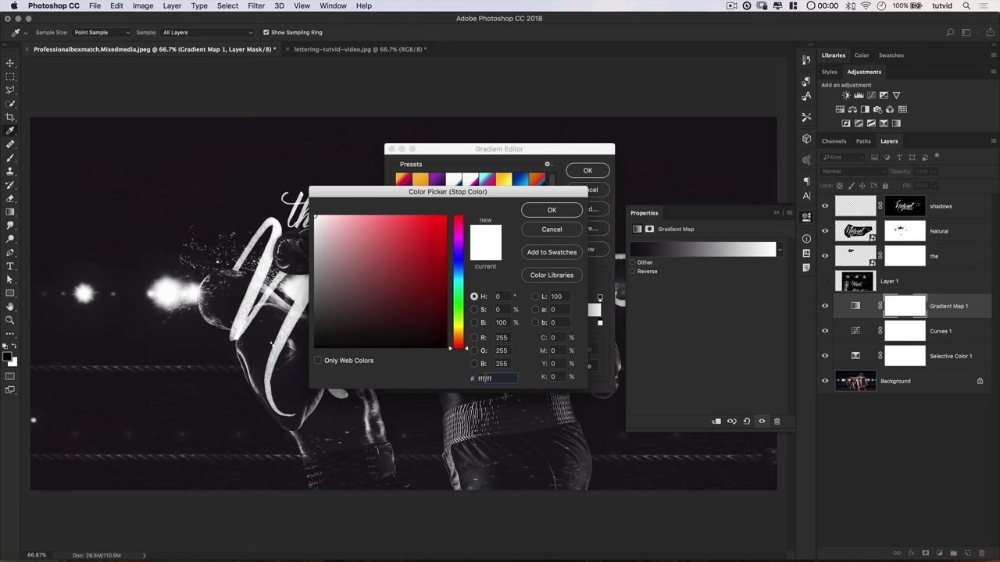
pyautogui.doubleClick(481, 378)
pyautogui.write('4b')
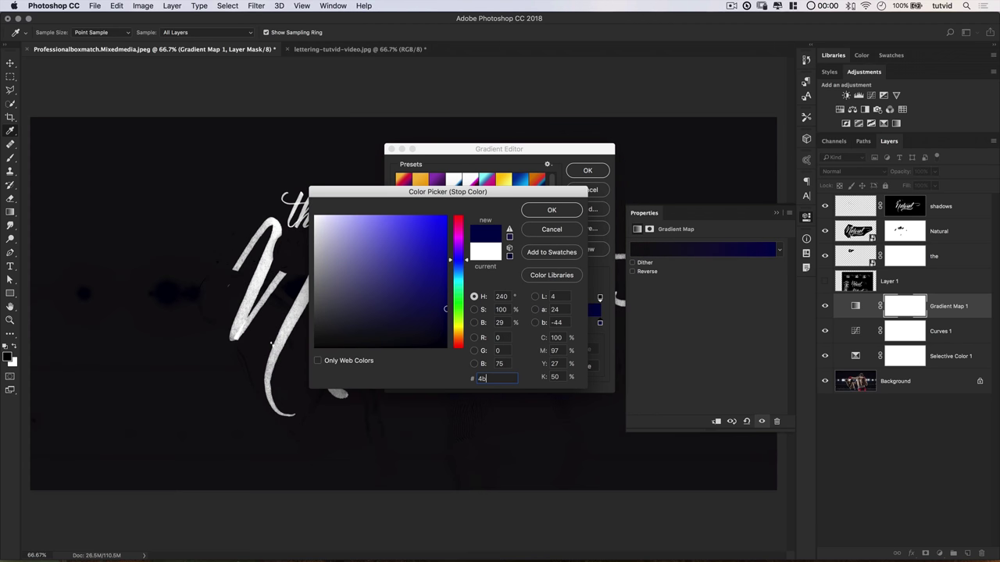
pyautogui.write('77')
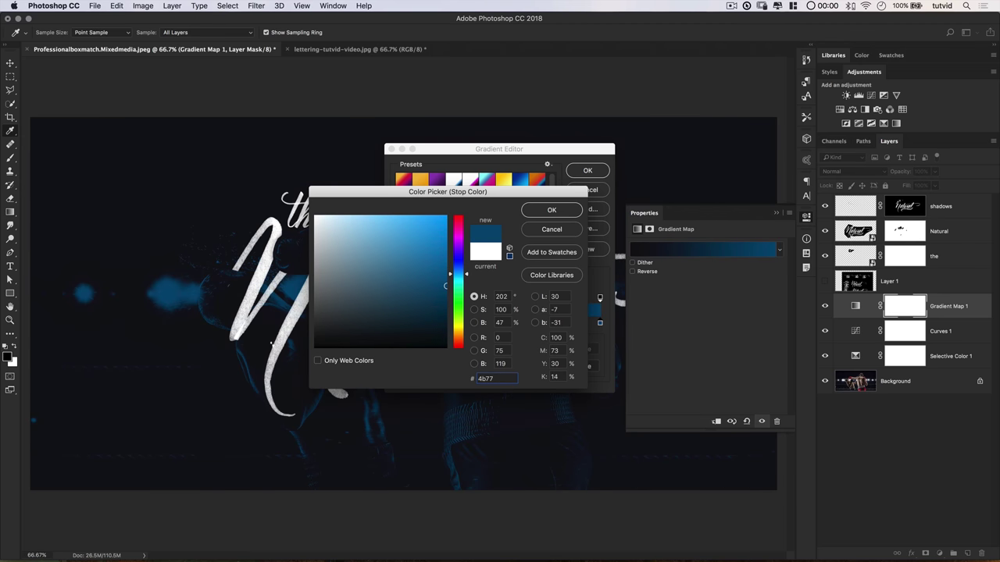
pyautogui.write('93')
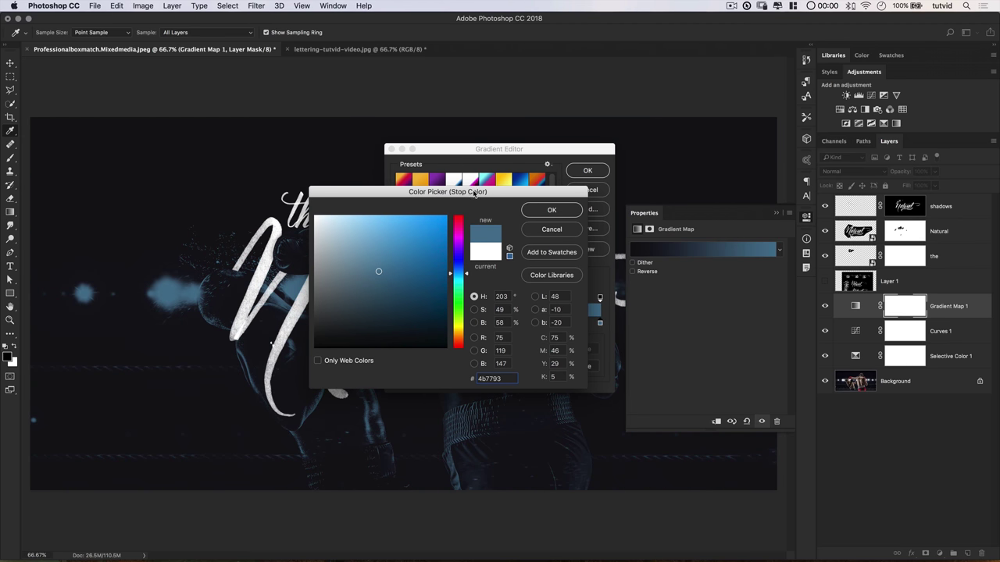
pyautogui.moveTo(474, 192); pyautogui.dragTo(498, 231)
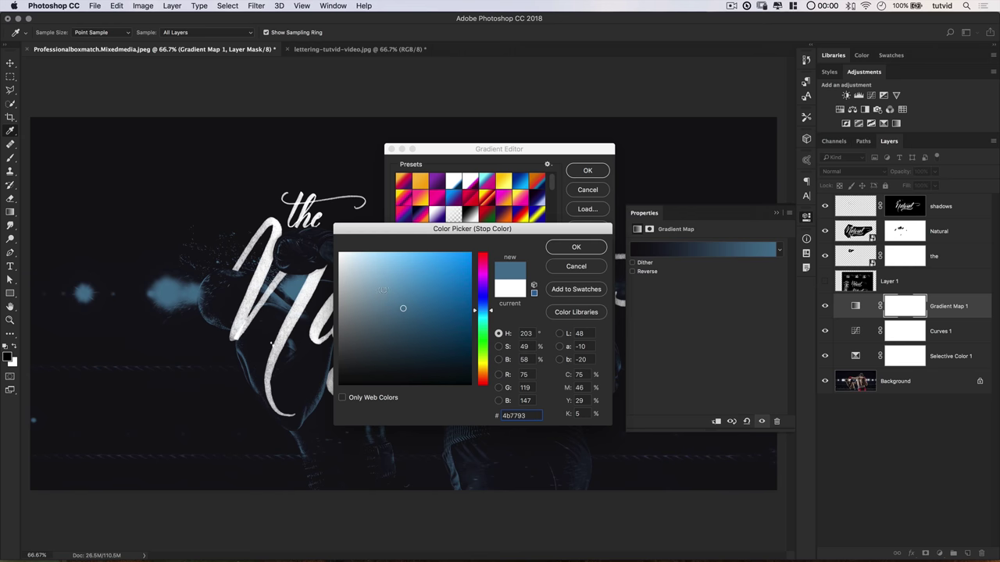
pyautogui.moveTo(386, 287); pyautogui.dragTo(375, 278)
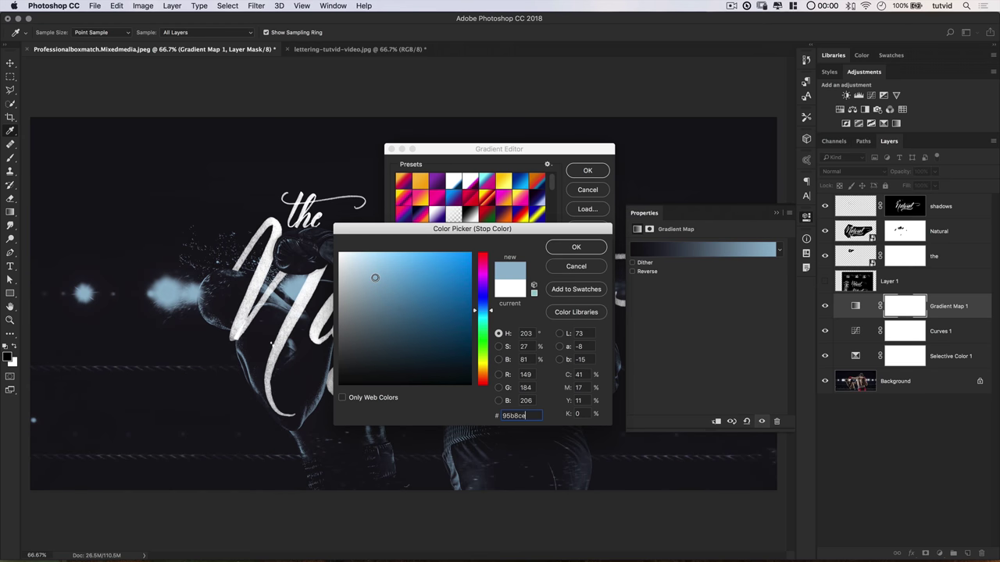
pyautogui.click(588, 247)
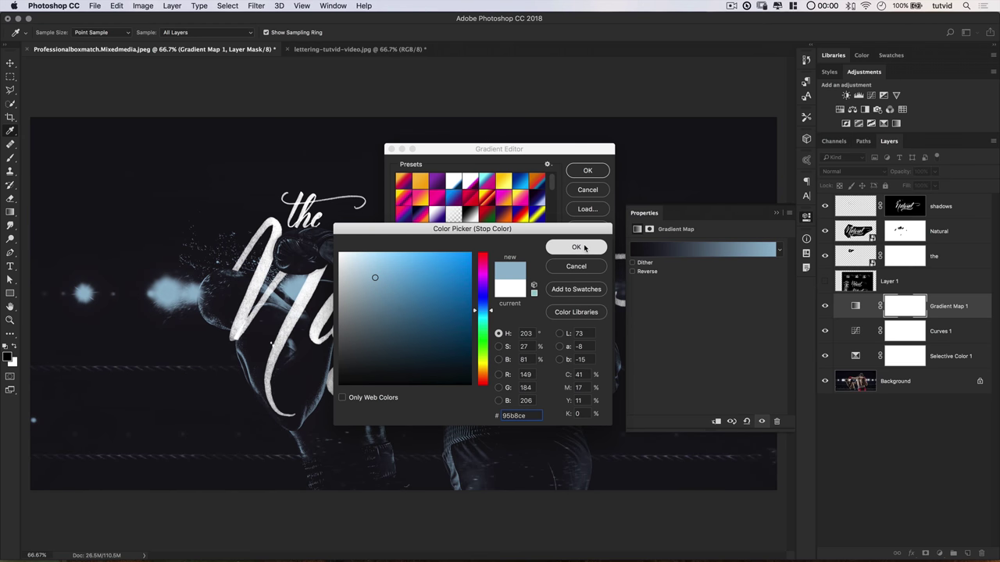
pyautogui.click(587, 170)
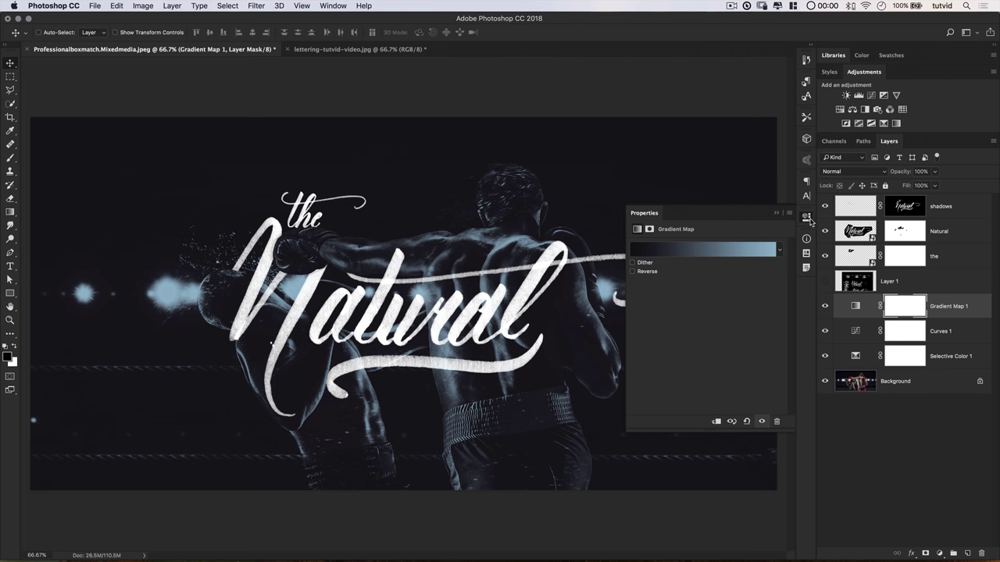
pyautogui.click(807, 218)
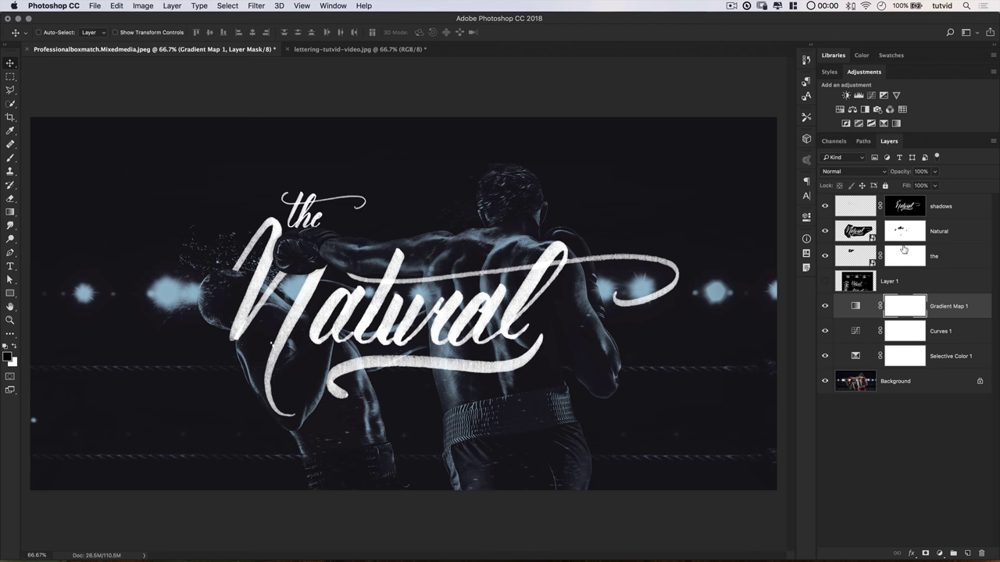
# - Combine the 'the' and Natural layers into one smart object set to Screen
pyautogui.click(947, 230)
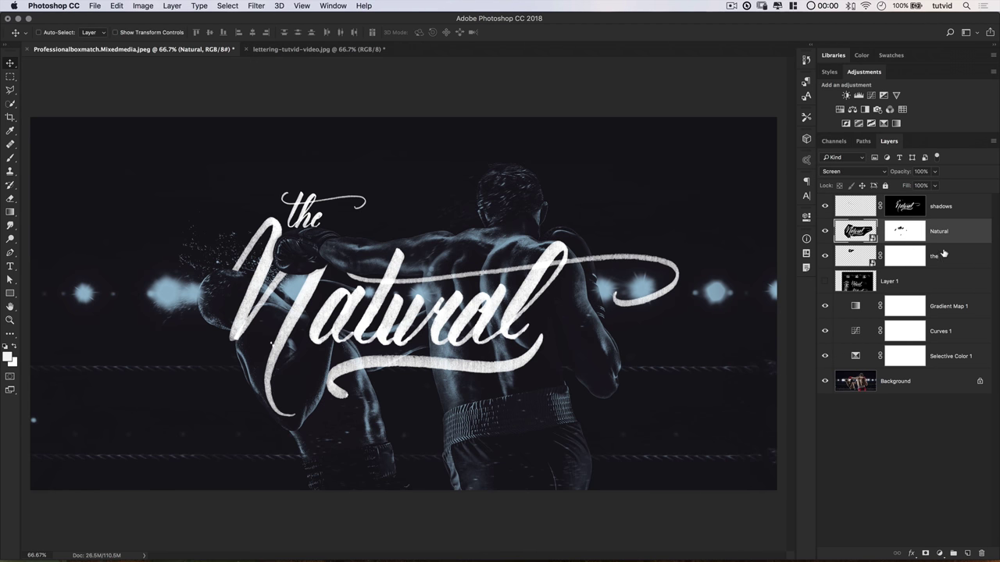
pyautogui.keyDown('shift'); pyautogui.click(949, 254); pyautogui.keyUp('shift')
pyautogui.rightClick(954, 238)
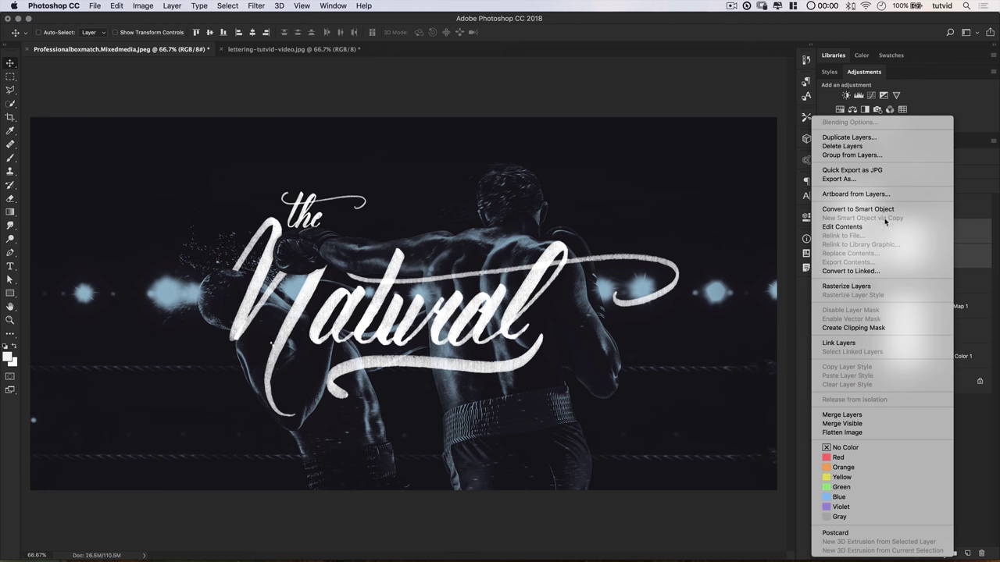
pyautogui.click(867, 209)
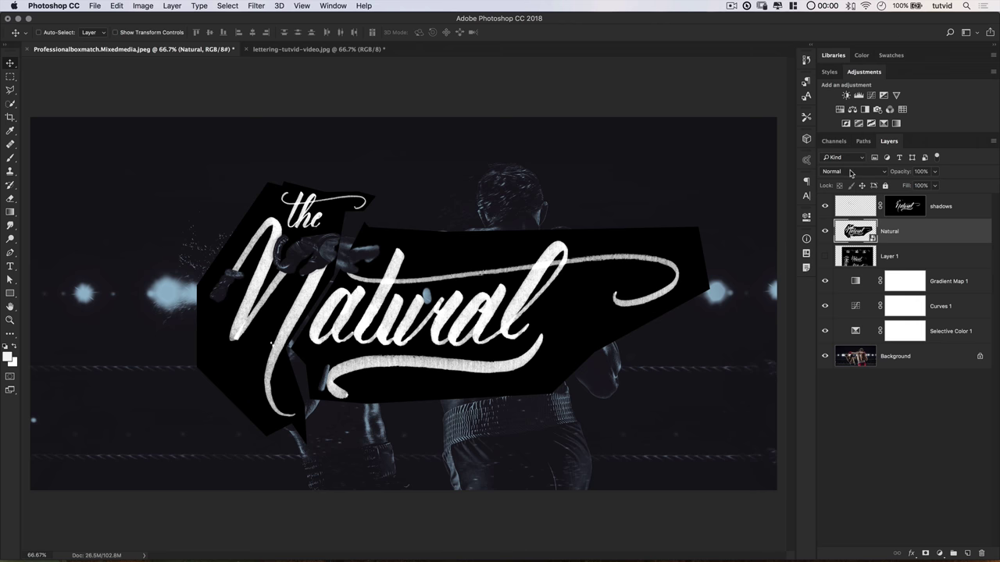
pyautogui.click(850, 172)
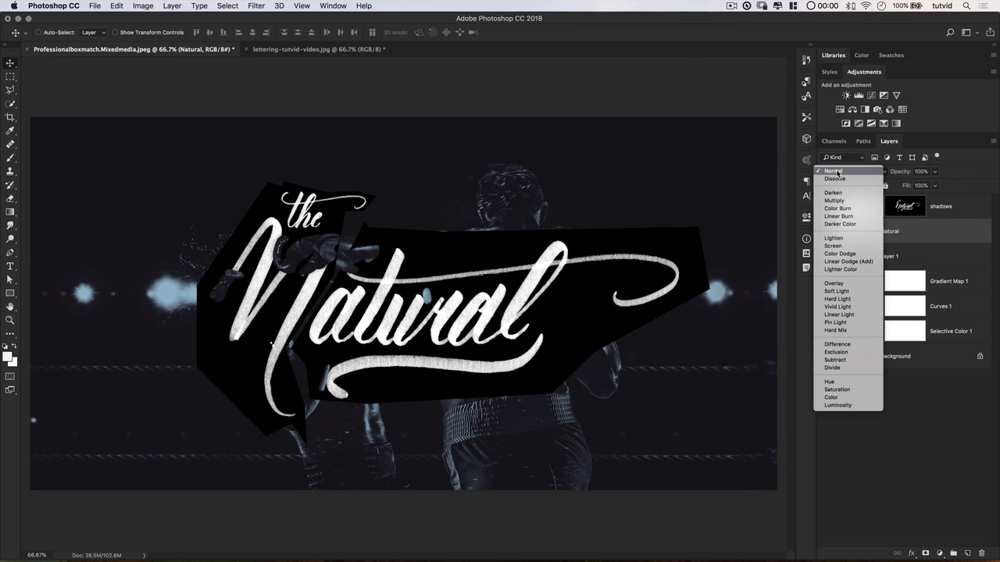
pyautogui.click(832, 246)
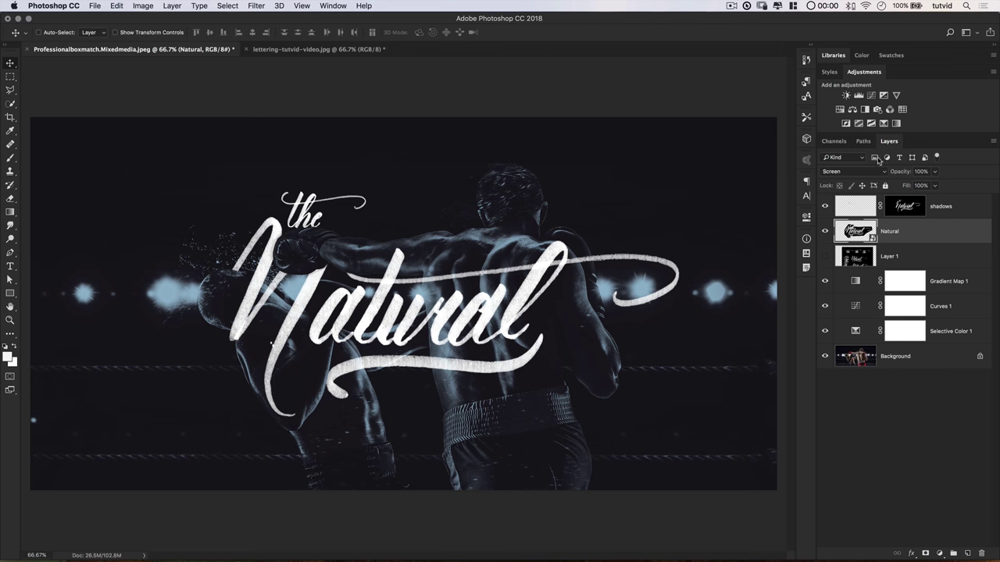
# - Add a second gradient map with a new middle stop, and set its left stop to black
pyautogui.click(895, 123)
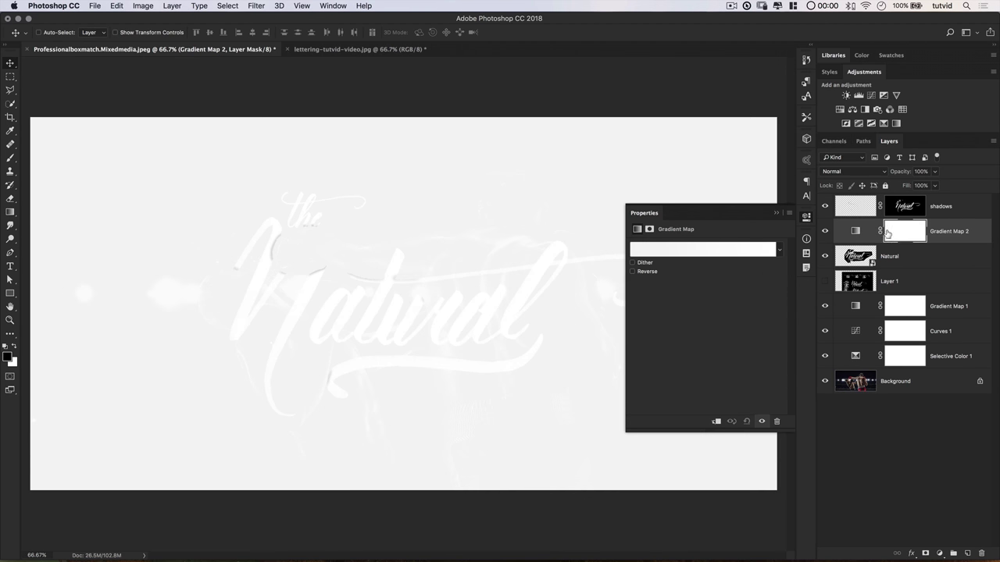
pyautogui.click(700, 250)
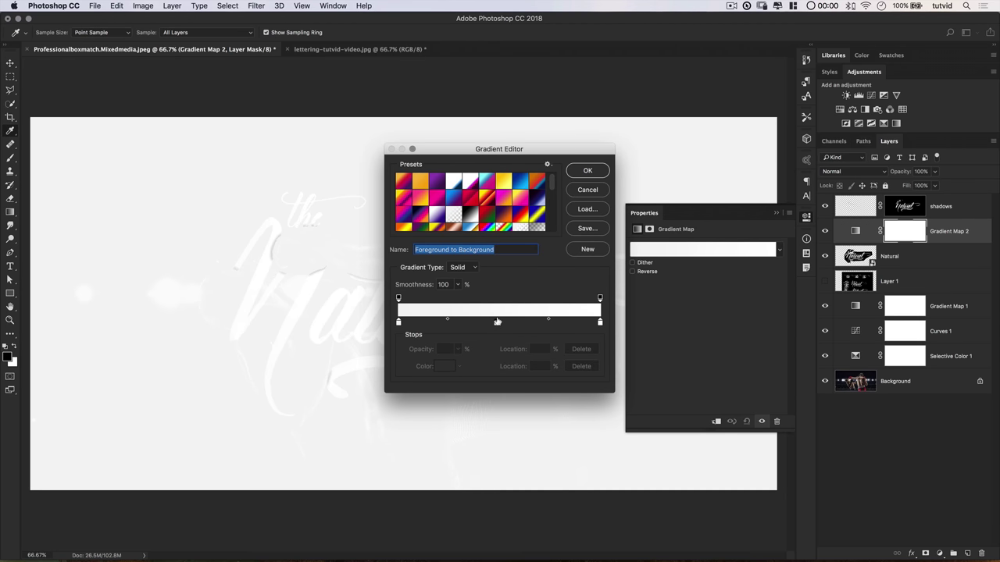
pyautogui.click(495, 321)
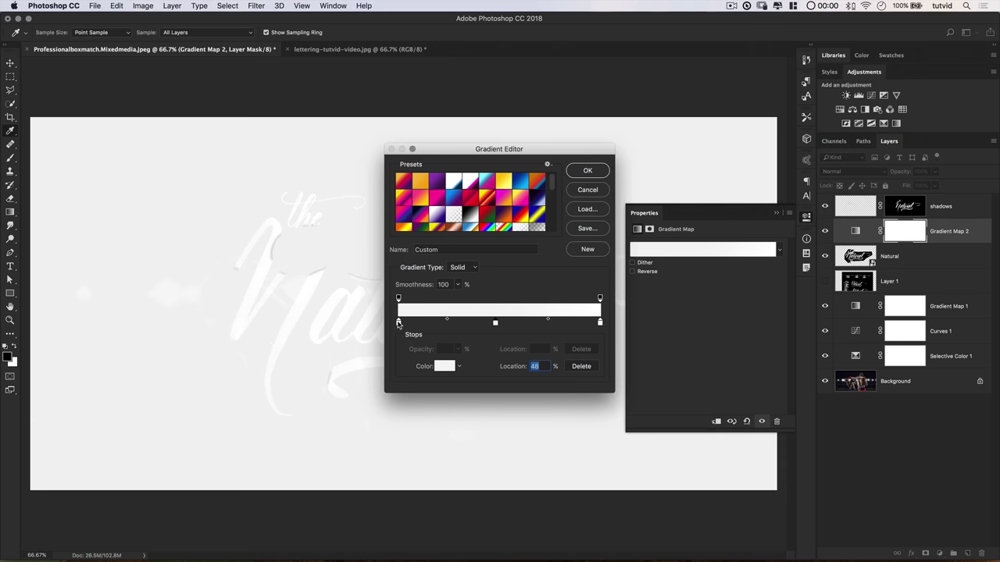
pyautogui.doubleClick(399, 322)
pyautogui.moveTo(460, 233); pyautogui.dragTo(658, 216)
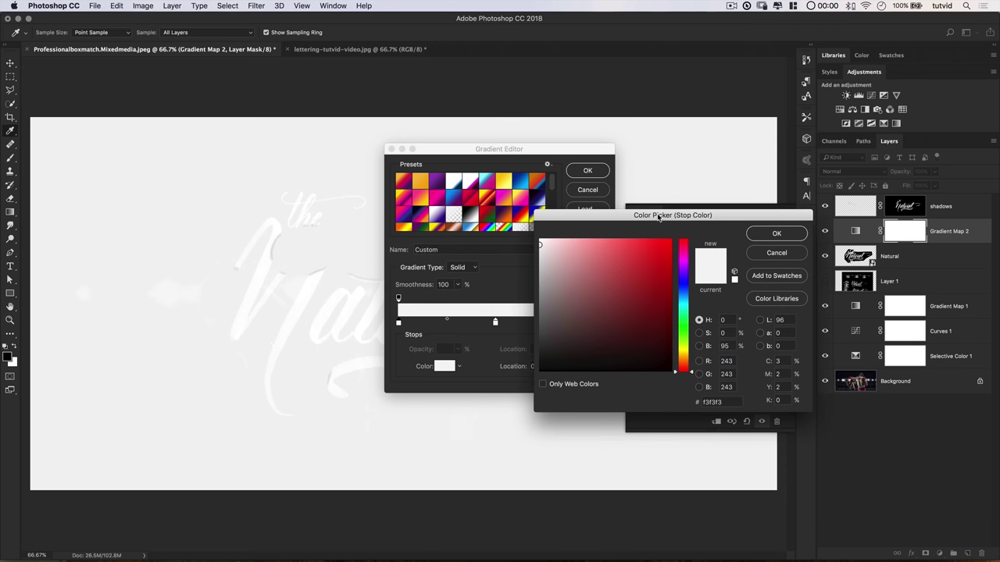
pyautogui.moveTo(591, 351); pyautogui.dragTo(542, 372)
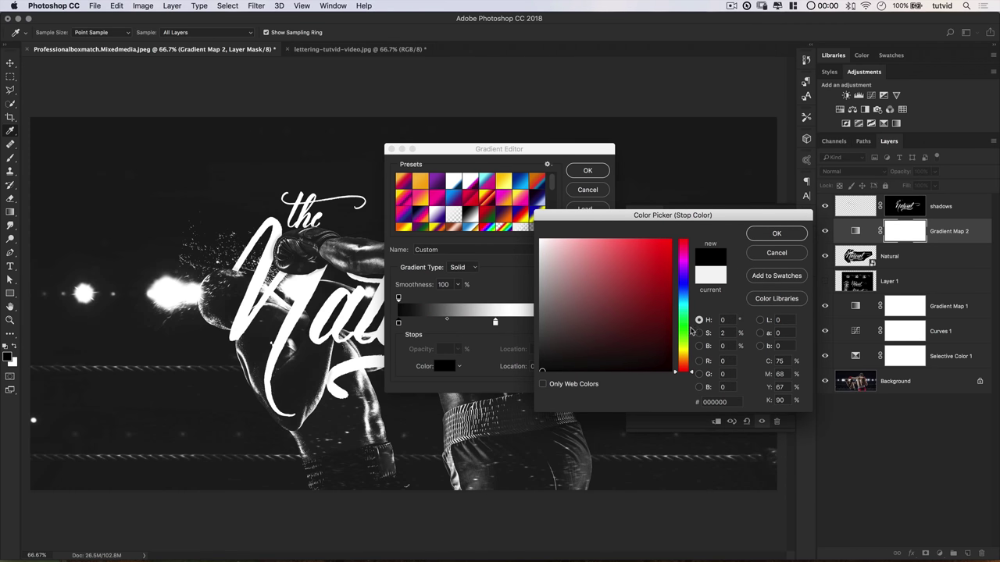
pyautogui.click(789, 236)
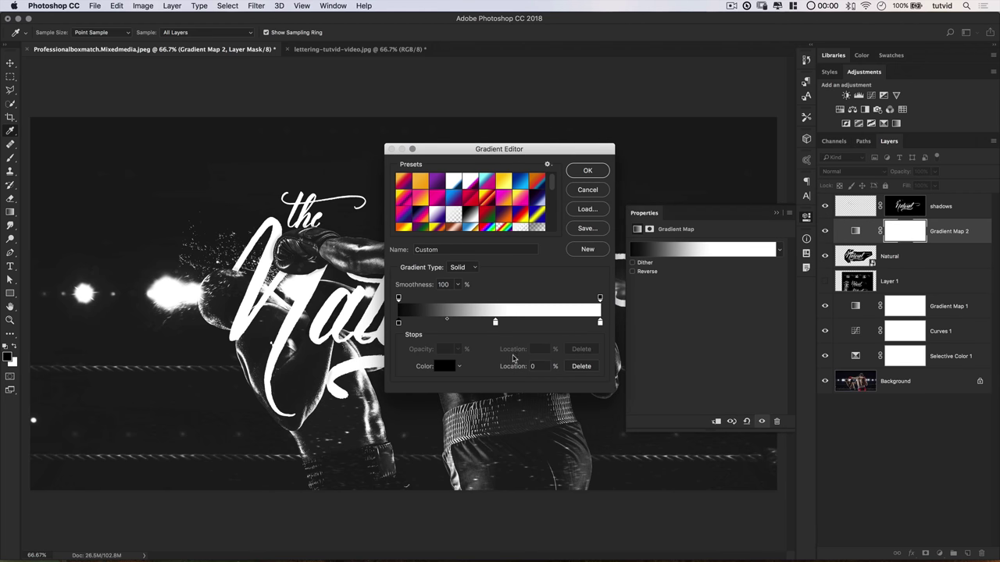
# - Set the middle stop to red ff0000 and the right stop to yellow fffc00, then apply the gradient
pyautogui.doubleClick(495, 323)
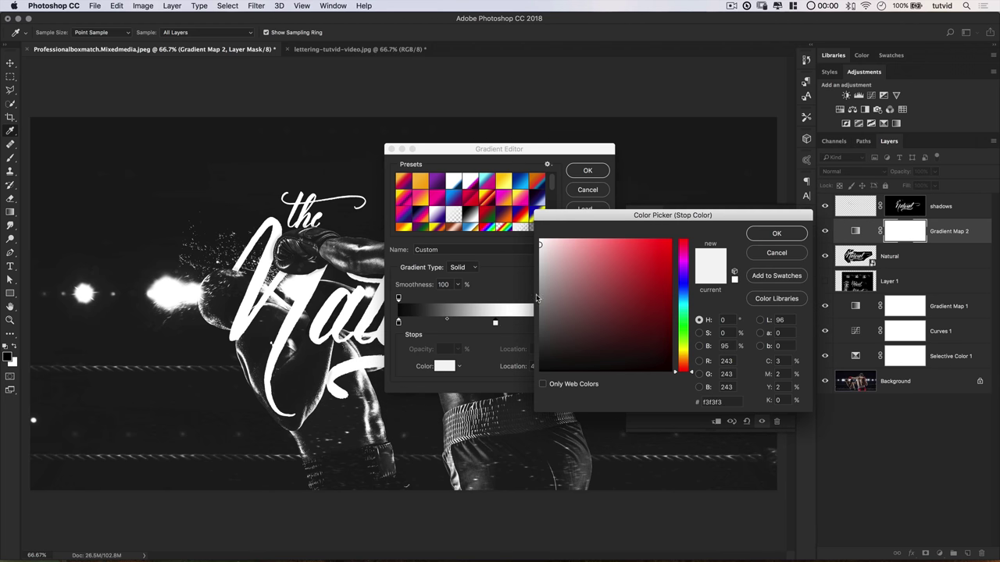
pyautogui.click(712, 402)
pyautogui.write('ff0000')
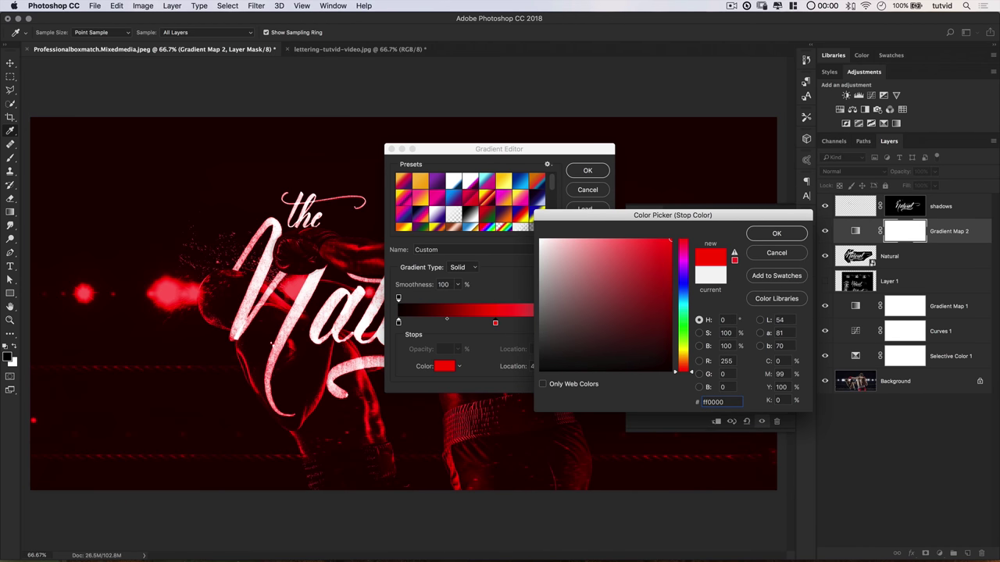
pyautogui.click(773, 235)
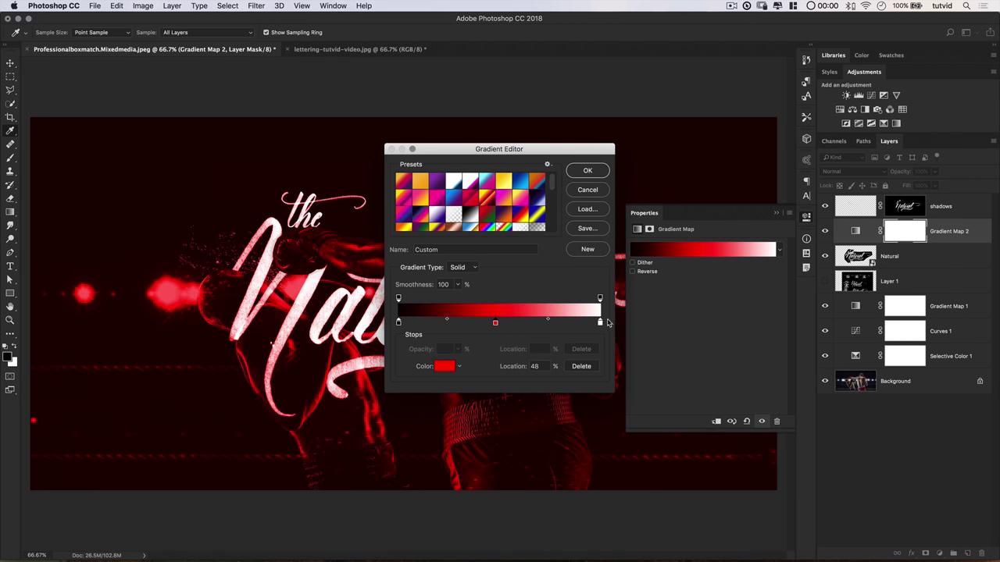
pyautogui.doubleClick(600, 322)
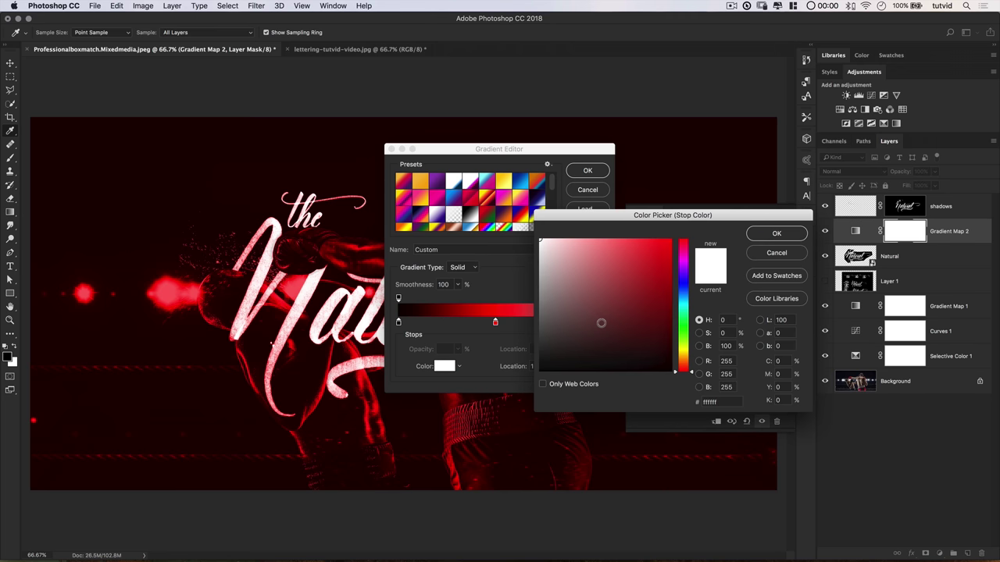
pyautogui.click(718, 401)
pyautogui.write('0fffc0')
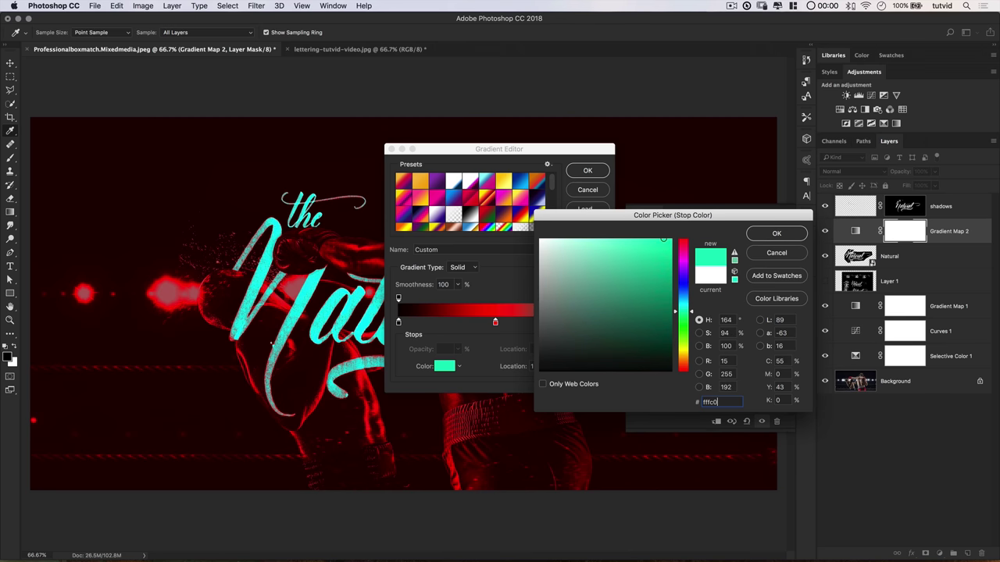
pyautogui.write('0')
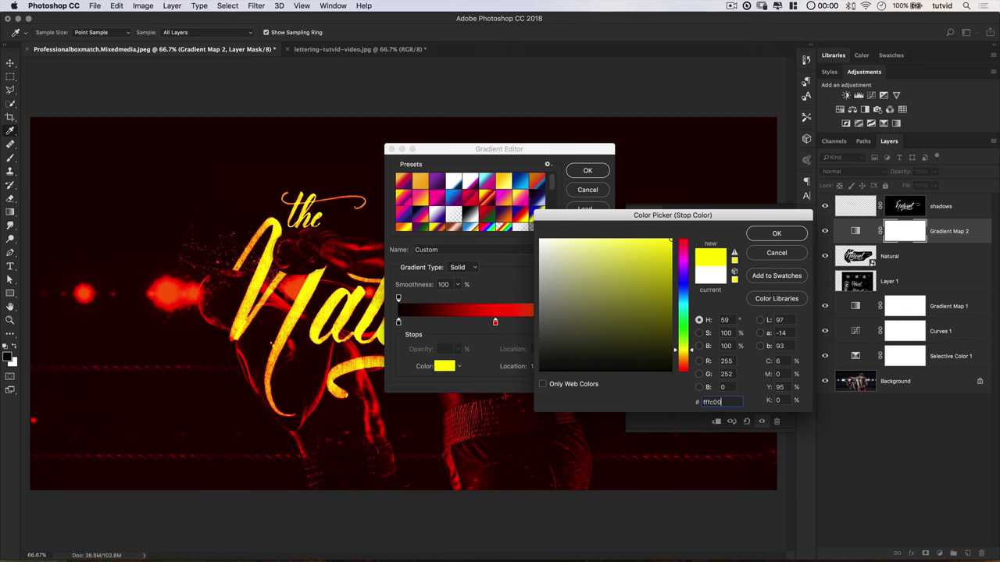
pyautogui.click(777, 234)
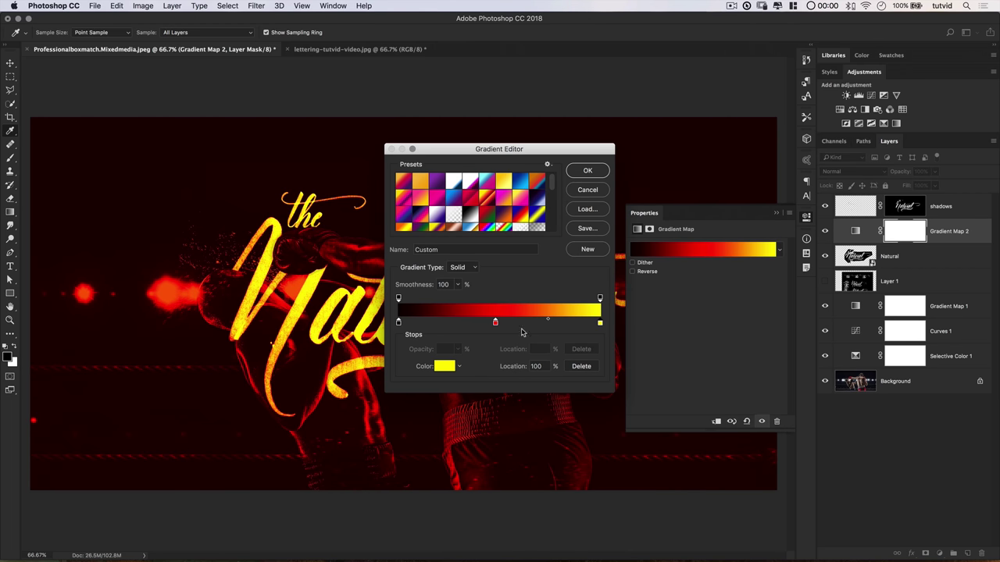
pyautogui.click(586, 169)
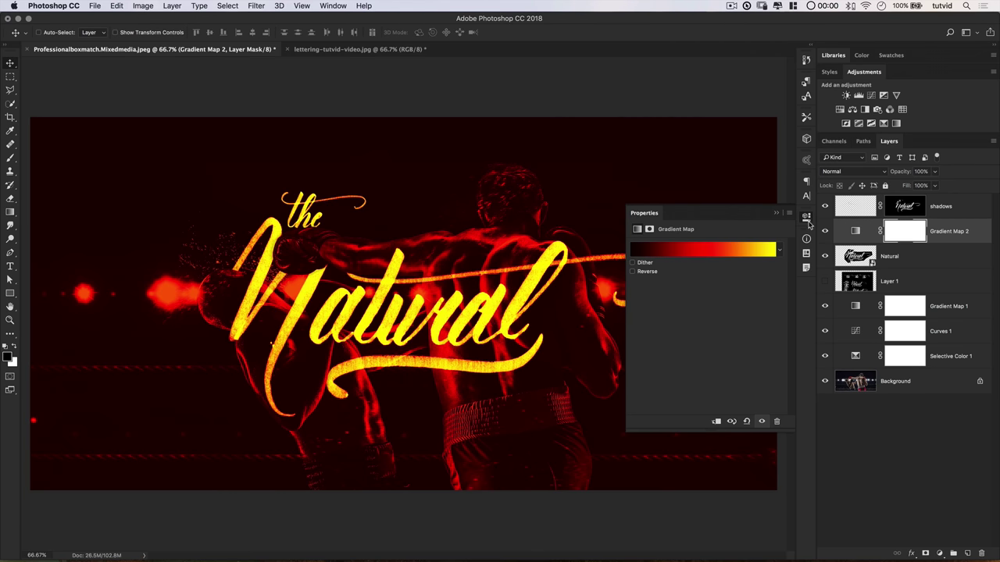
# - Clip Gradient Map 2 to the Natural layer with Cmd+Alt+G, then zoom in on the left glove
pyautogui.click(807, 218)
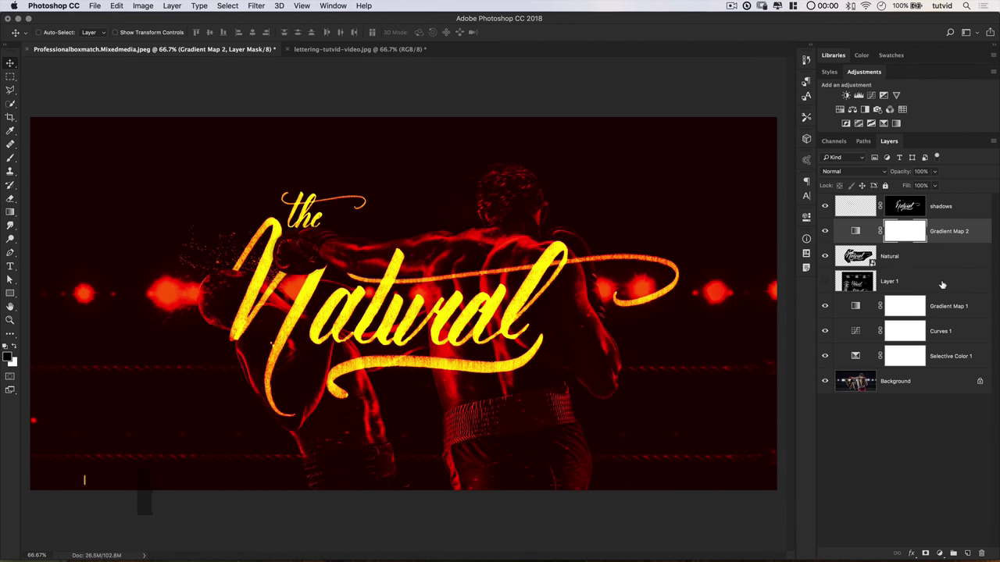
pyautogui.press('super+alt+g')
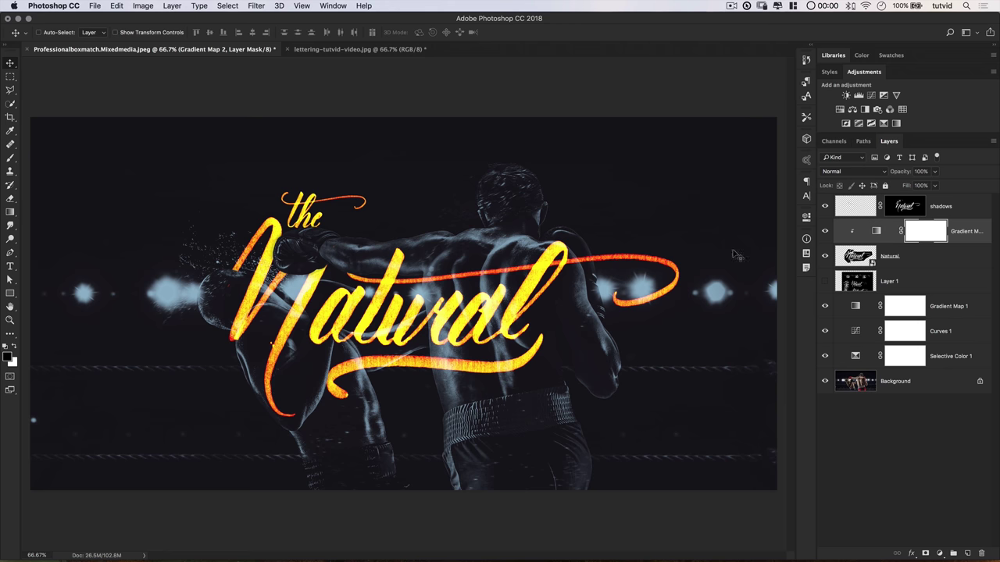
pyautogui.press('z')
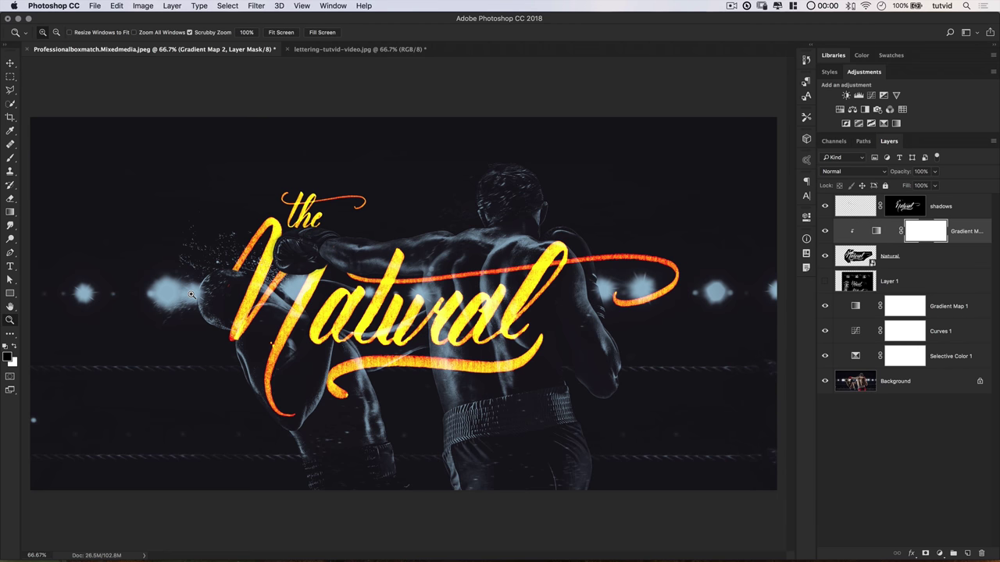
pyautogui.click(252, 268)
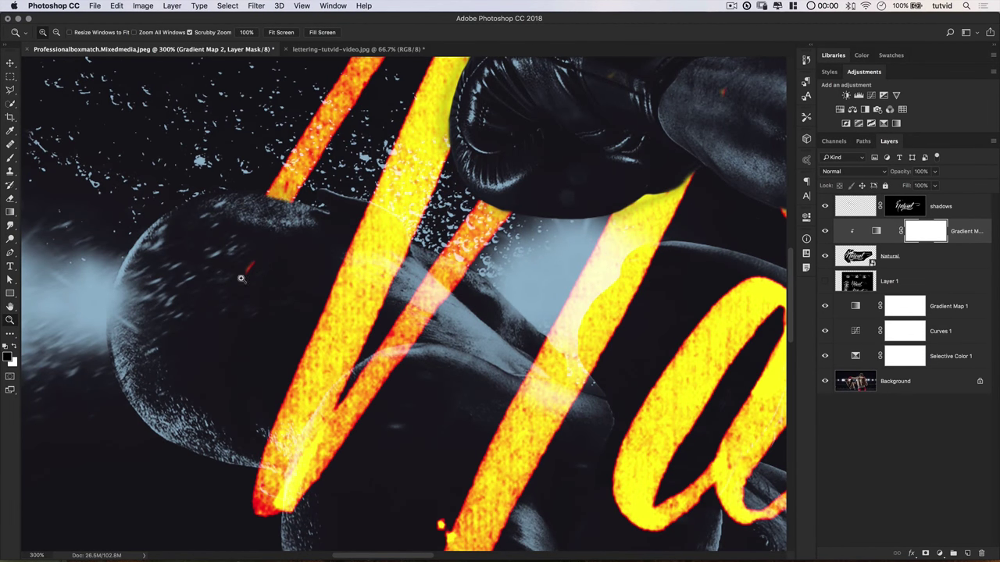
# - Add a layer mask to the Natural layer and use the Brush at 100% opacity
pyautogui.click(894, 256)
pyautogui.click(924, 553)
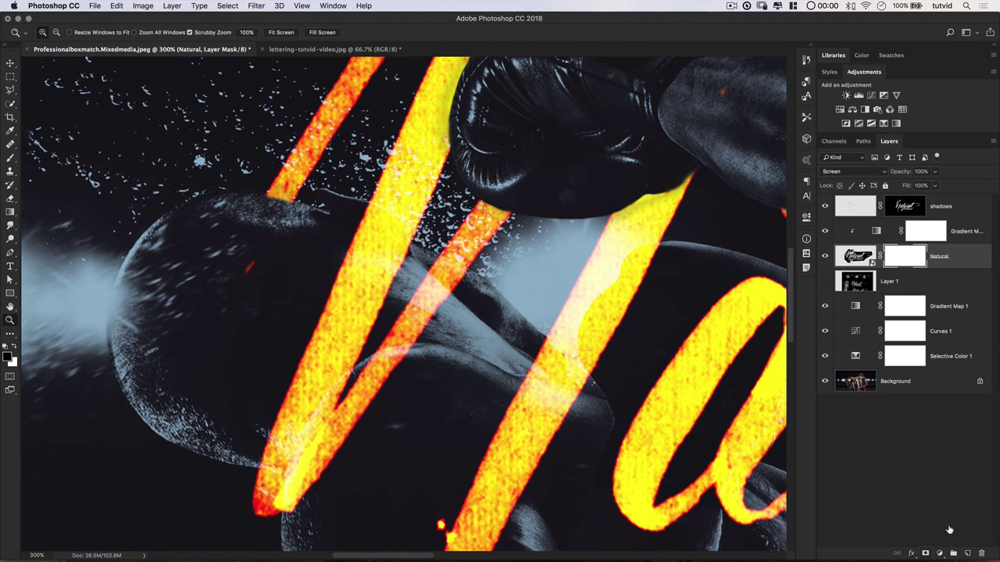
pyautogui.click(11, 157)
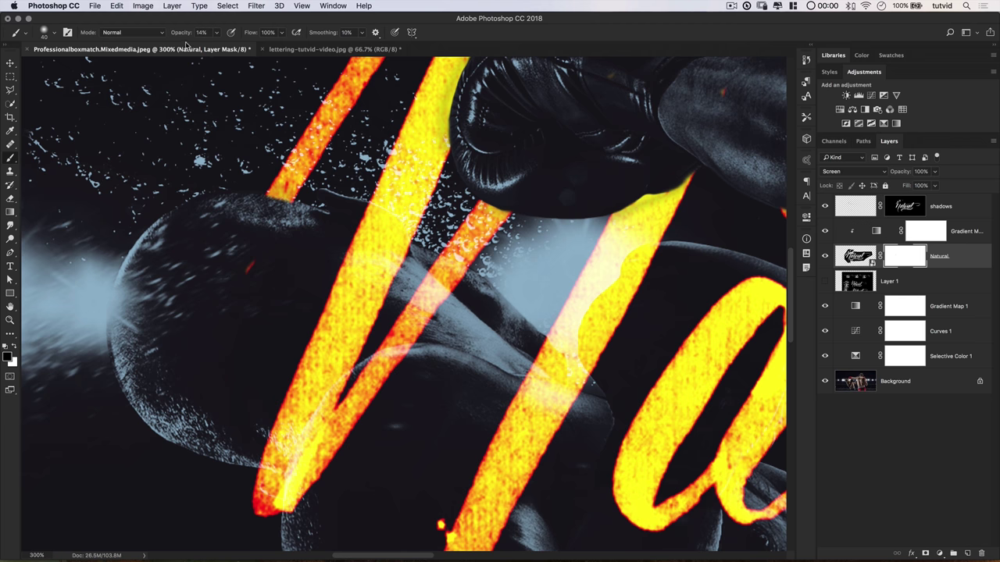
pyautogui.press('0')
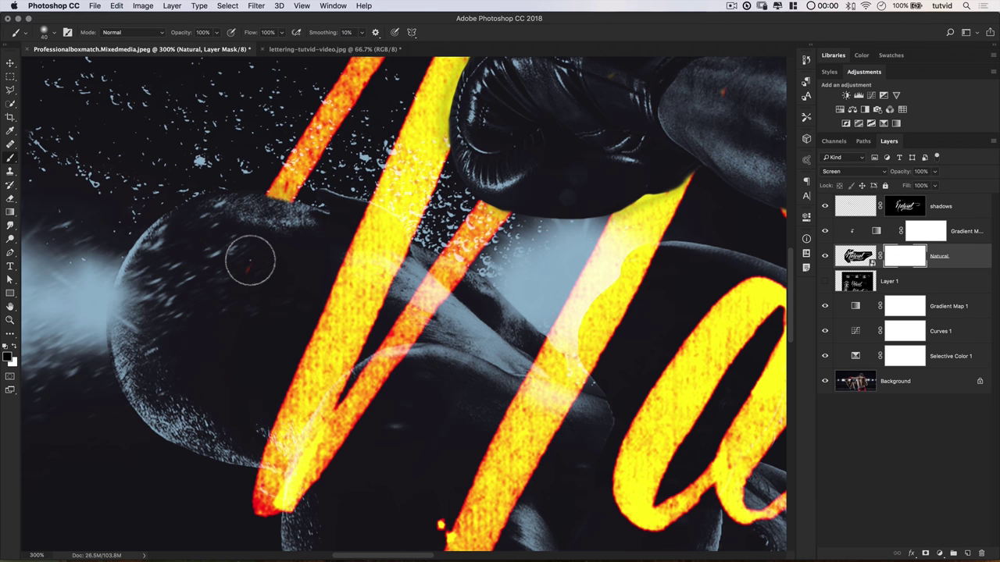
# - Pan across the lettering to find and paint out stray colour specks on the mask
pyautogui.scroll(-2, 431, 268)
pyautogui.scroll(-3, 432, 268)
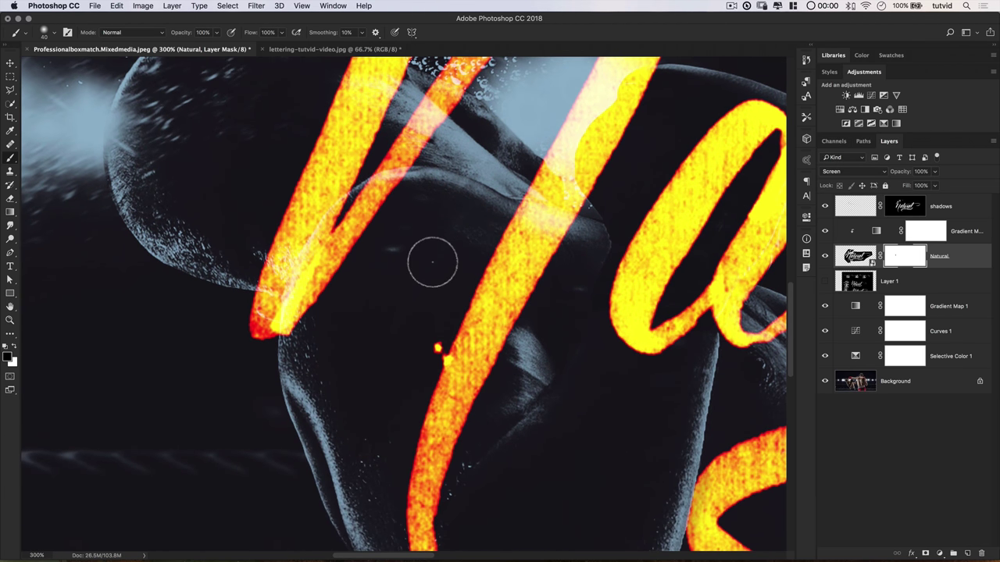
pyautogui.hscroll(5, 391, 297)
pyautogui.scroll(-3, 396, 272)
pyautogui.hscroll(3, 396, 273)
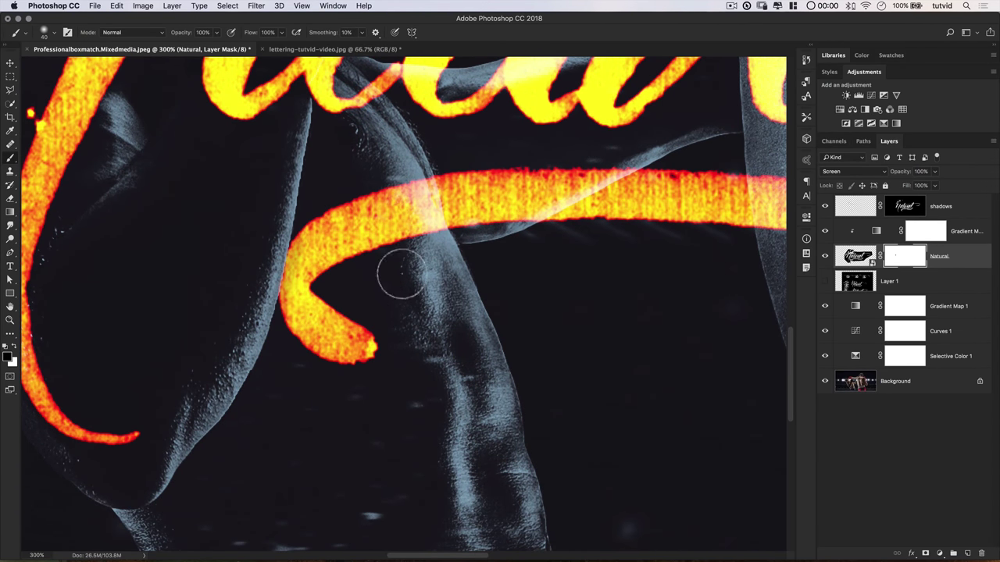
pyautogui.scroll(4, 397, 272)
pyautogui.hscroll(2, 397, 273)
pyautogui.scroll(3, 374, 406)
pyautogui.hscroll(2, 374, 406)
pyautogui.scroll(6, 374, 406)
pyautogui.hscroll(4, 374, 406)
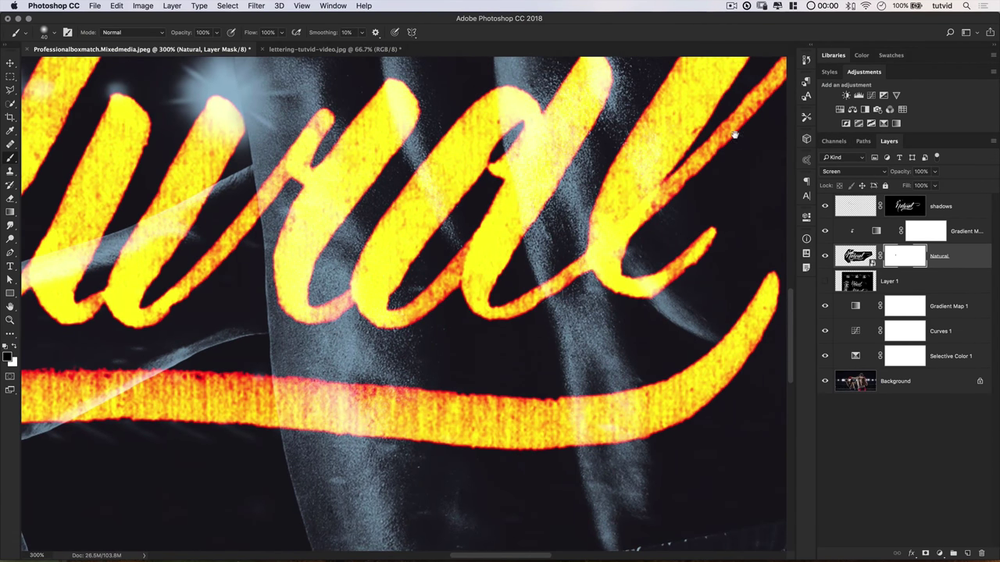
pyautogui.scroll(3, 354, 307)
pyautogui.hscroll(2, 353, 306)
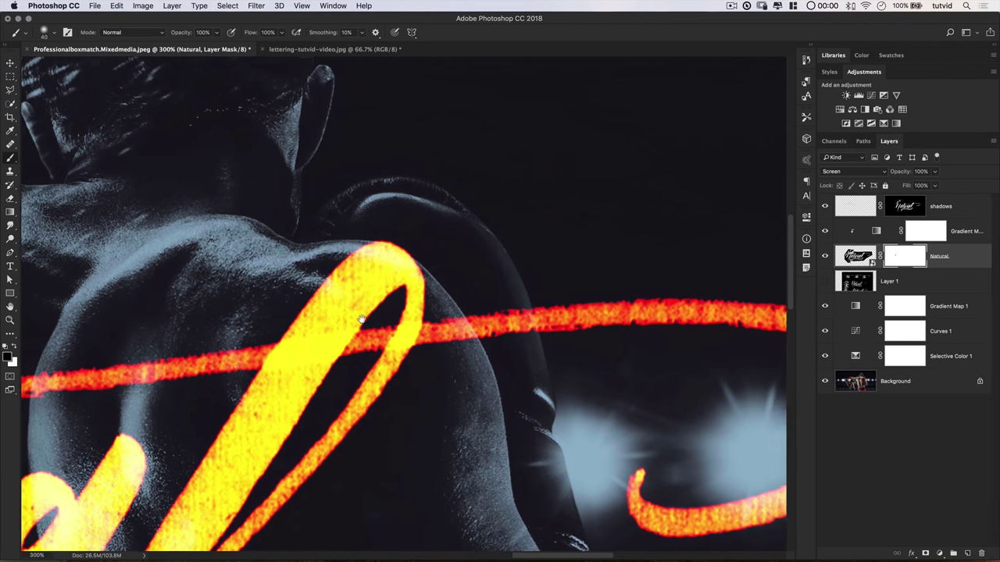
pyautogui.hscroll(-4, 614, 261)
pyautogui.hscroll(6, 500, 328)
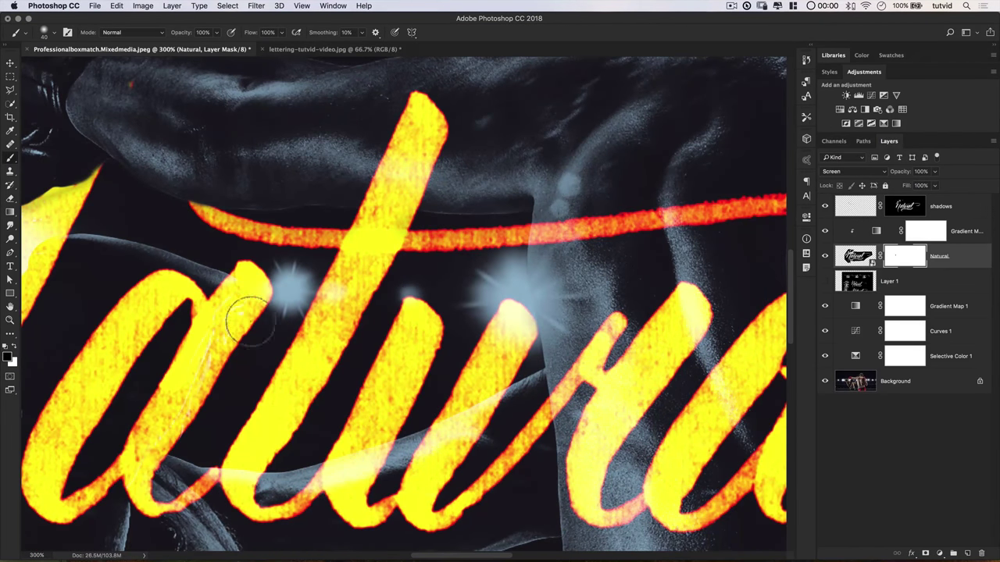
pyautogui.press('super+1')
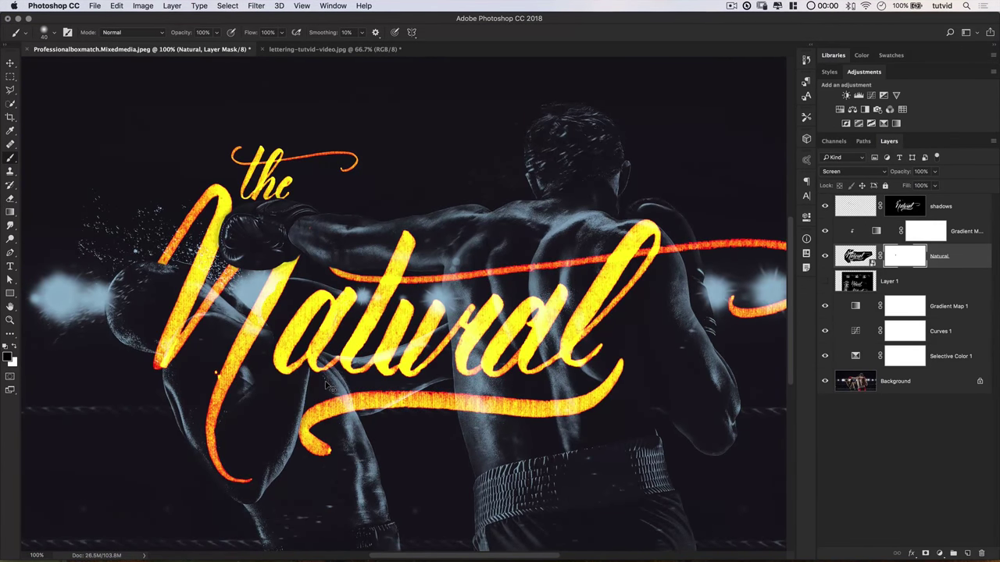
pyautogui.hscroll(3, 305, 336)
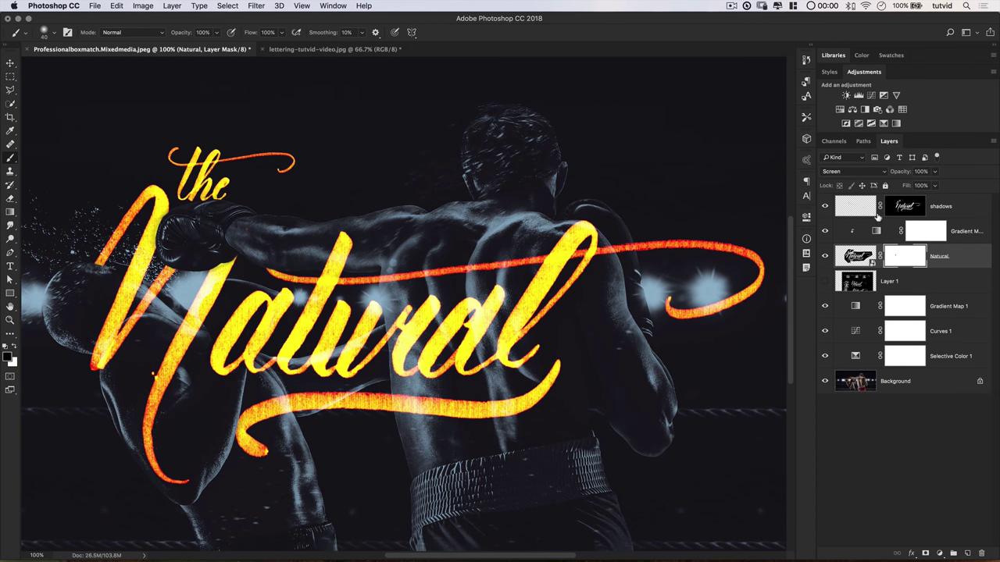
# - Set the shadows layer to Multiply at 43% opacity, toggling it to compare the result
pyautogui.click(864, 201)
pyautogui.click(867, 173)
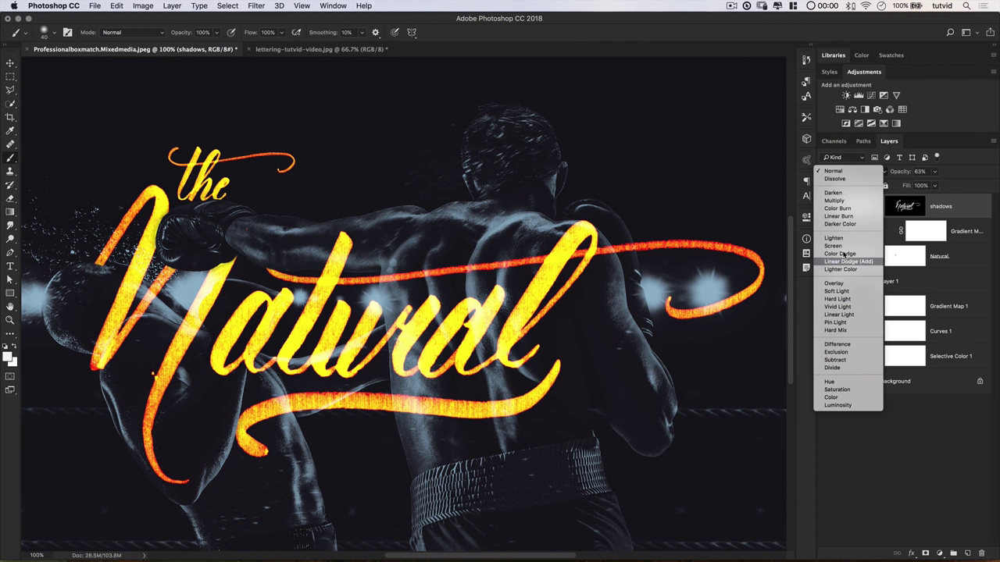
pyautogui.click(835, 200)
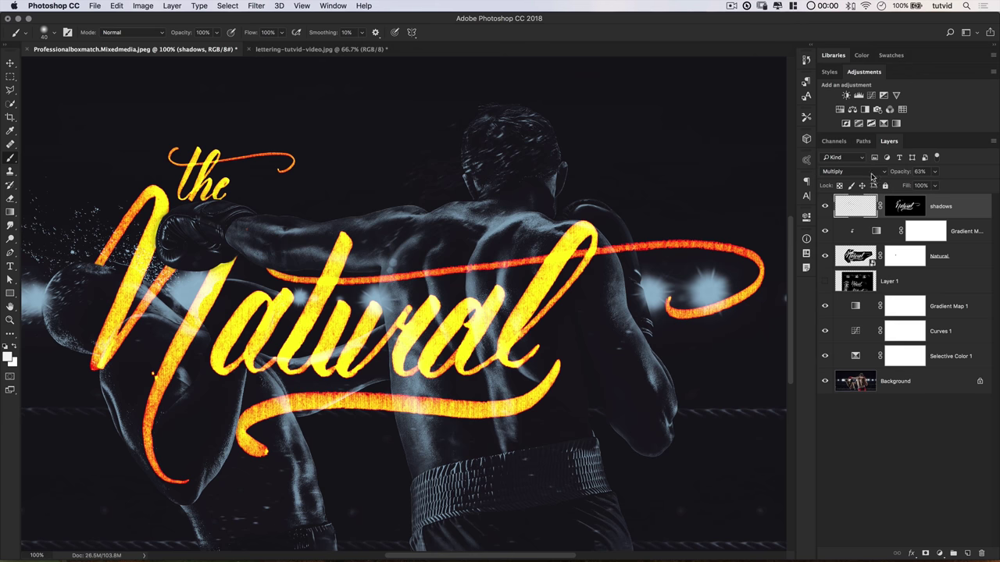
pyautogui.moveTo(909, 174); pyautogui.dragTo(897, 174)
pyautogui.click(825, 206)
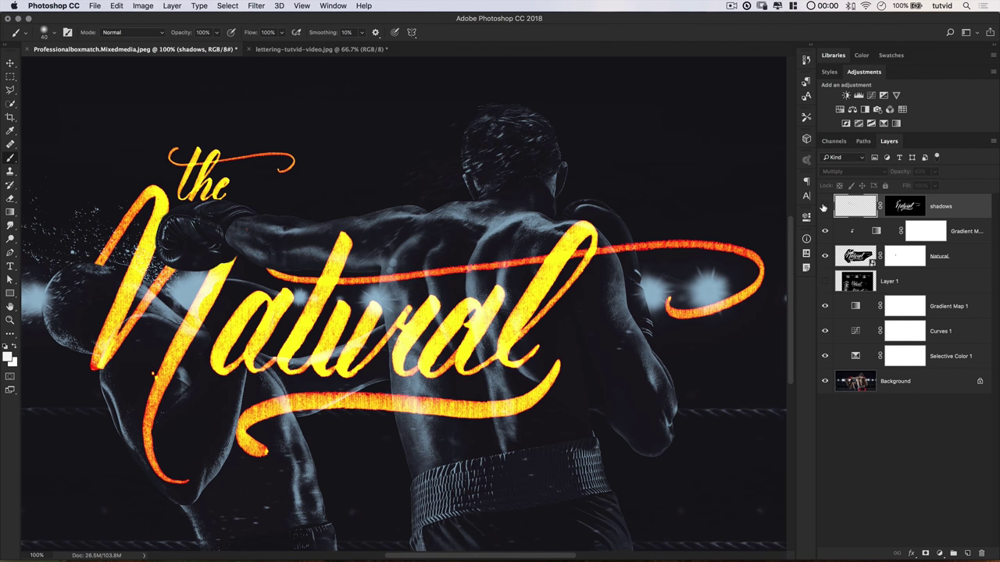
pyautogui.click(825, 207)
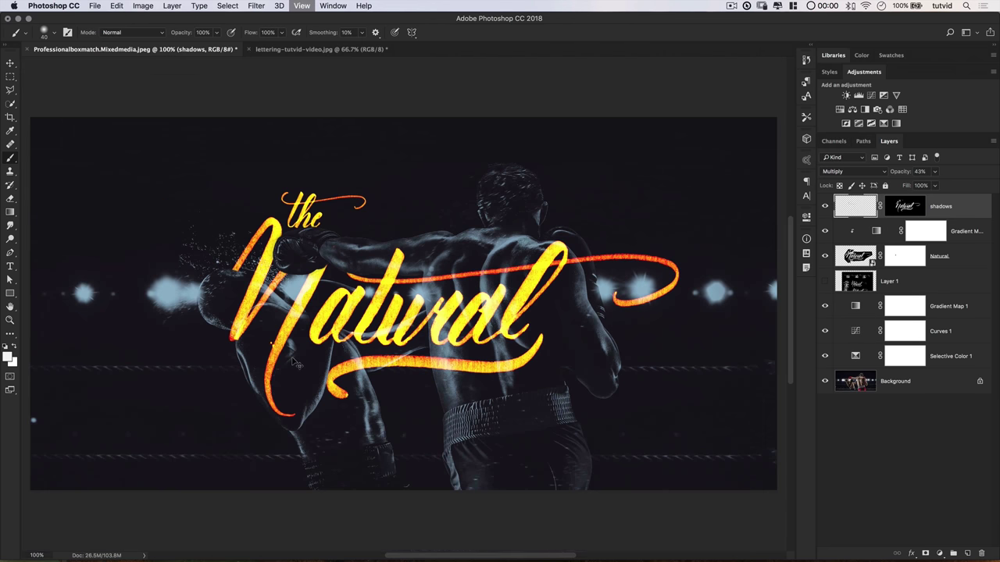
pyautogui.press('super+minus')
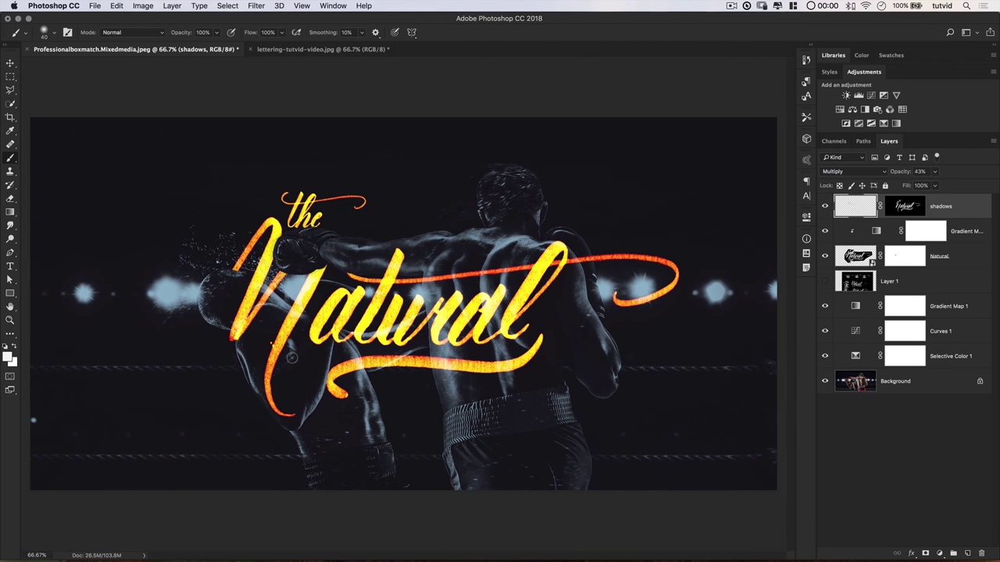
pyautogui.keyDown('alt'); pyautogui.click(825, 381); pyautogui.keyUp('alt')
pyautogui.keyDown('alt'); pyautogui.click(825, 382); pyautogui.keyUp('alt')
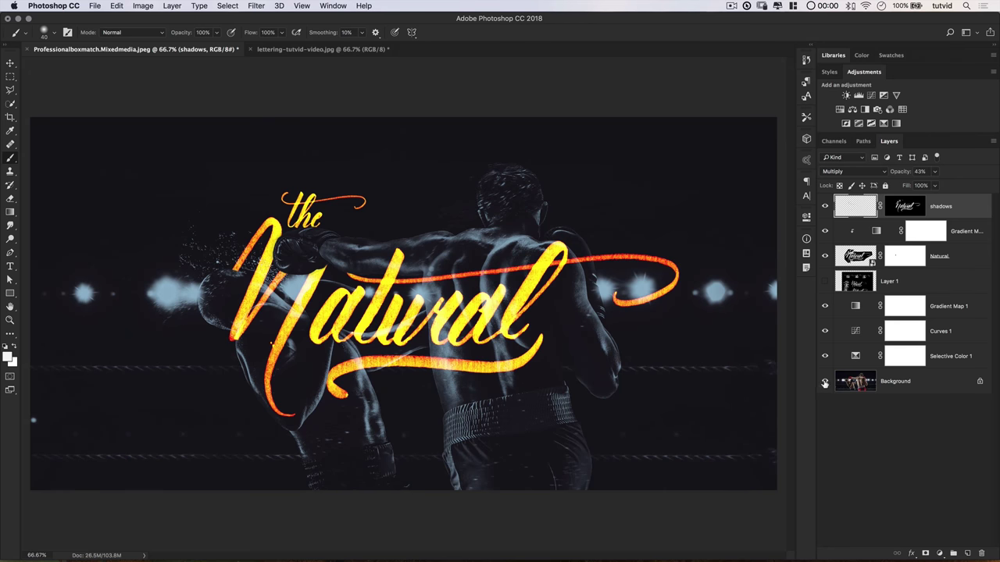